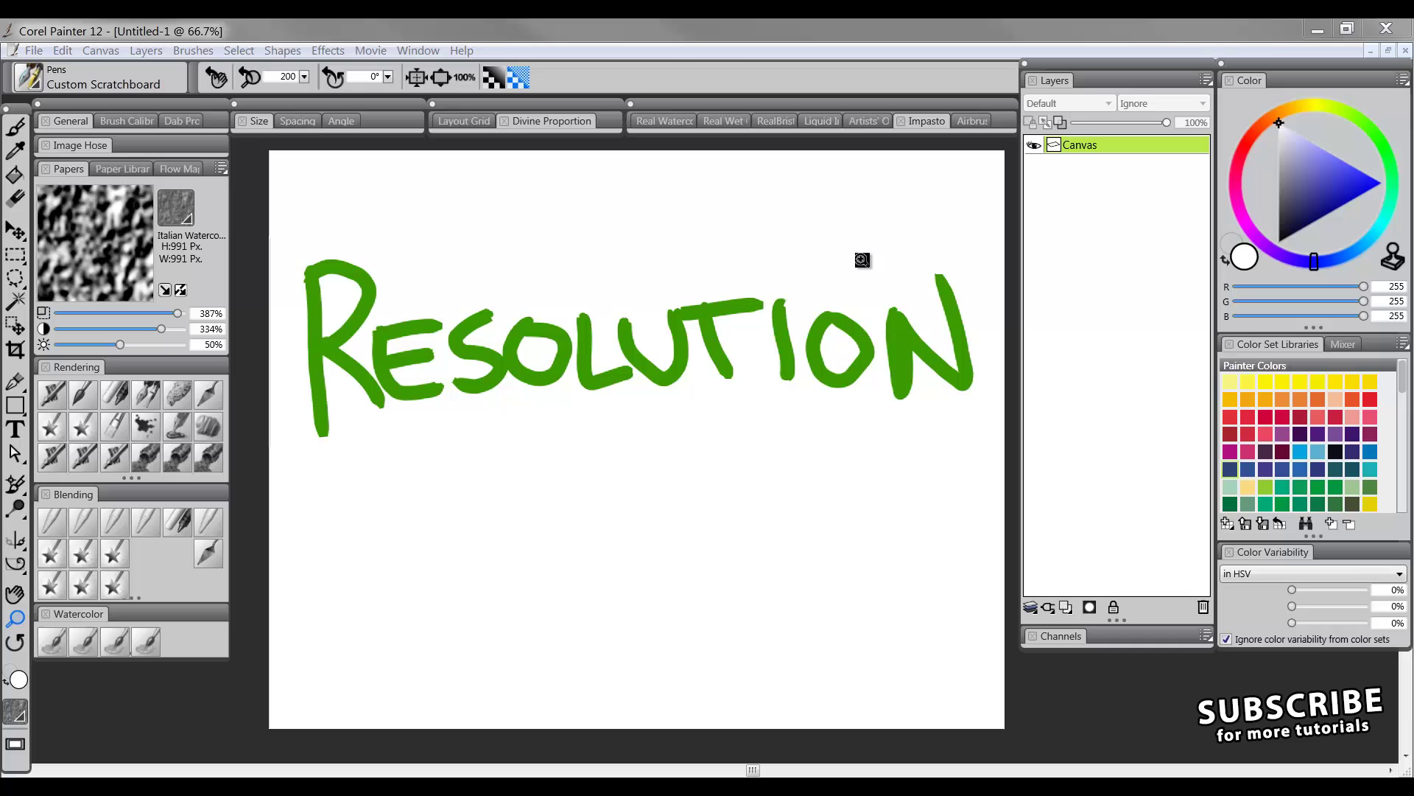
# - Magnify the green lettering into the top of the T until the stroke edge shows individual pixels
pyautogui.click(710, 311)
pyautogui.click(719, 306)
pyautogui.click(723, 310)
pyautogui.click(736, 312)
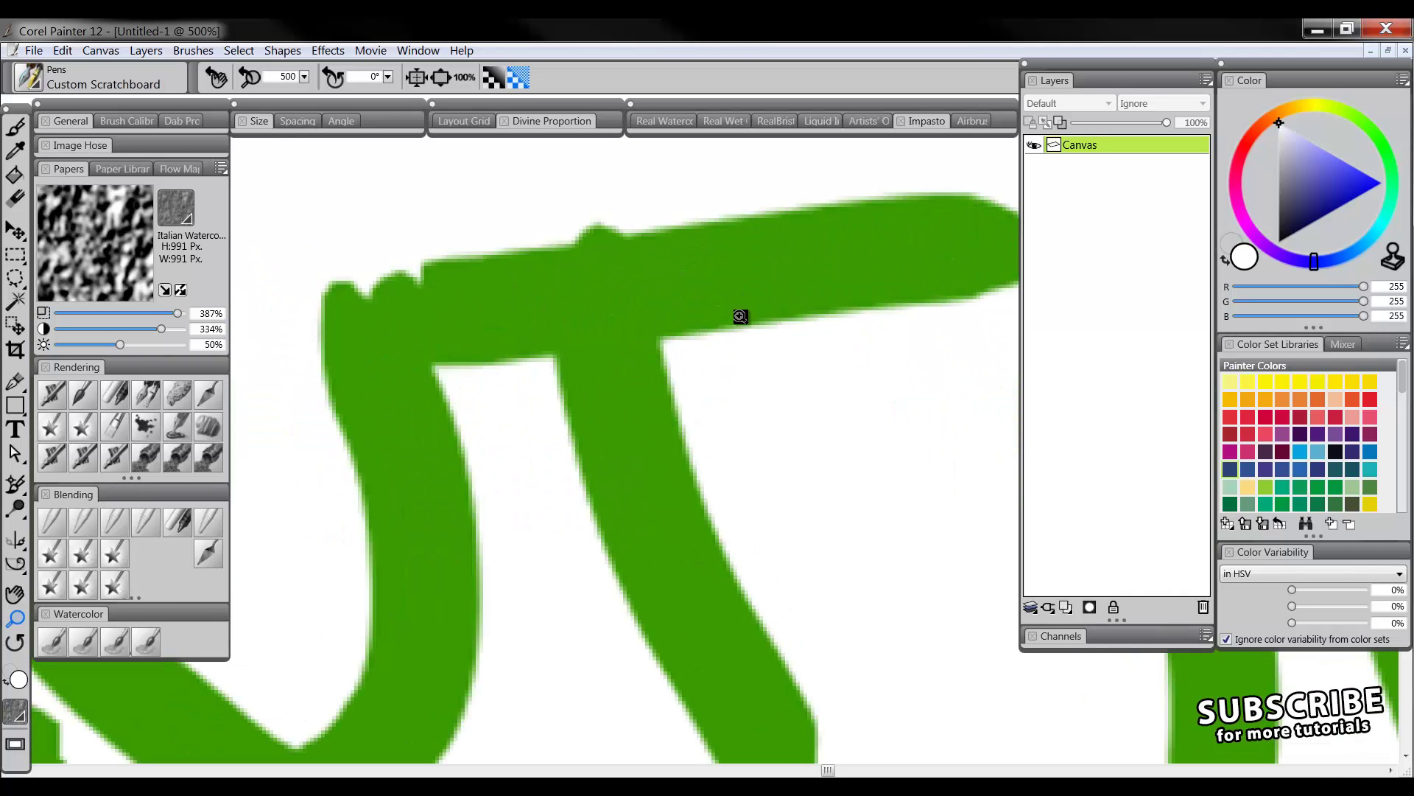
pyautogui.click(740, 316)
pyautogui.click(742, 318)
pyautogui.click(746, 326)
pyautogui.click(752, 332)
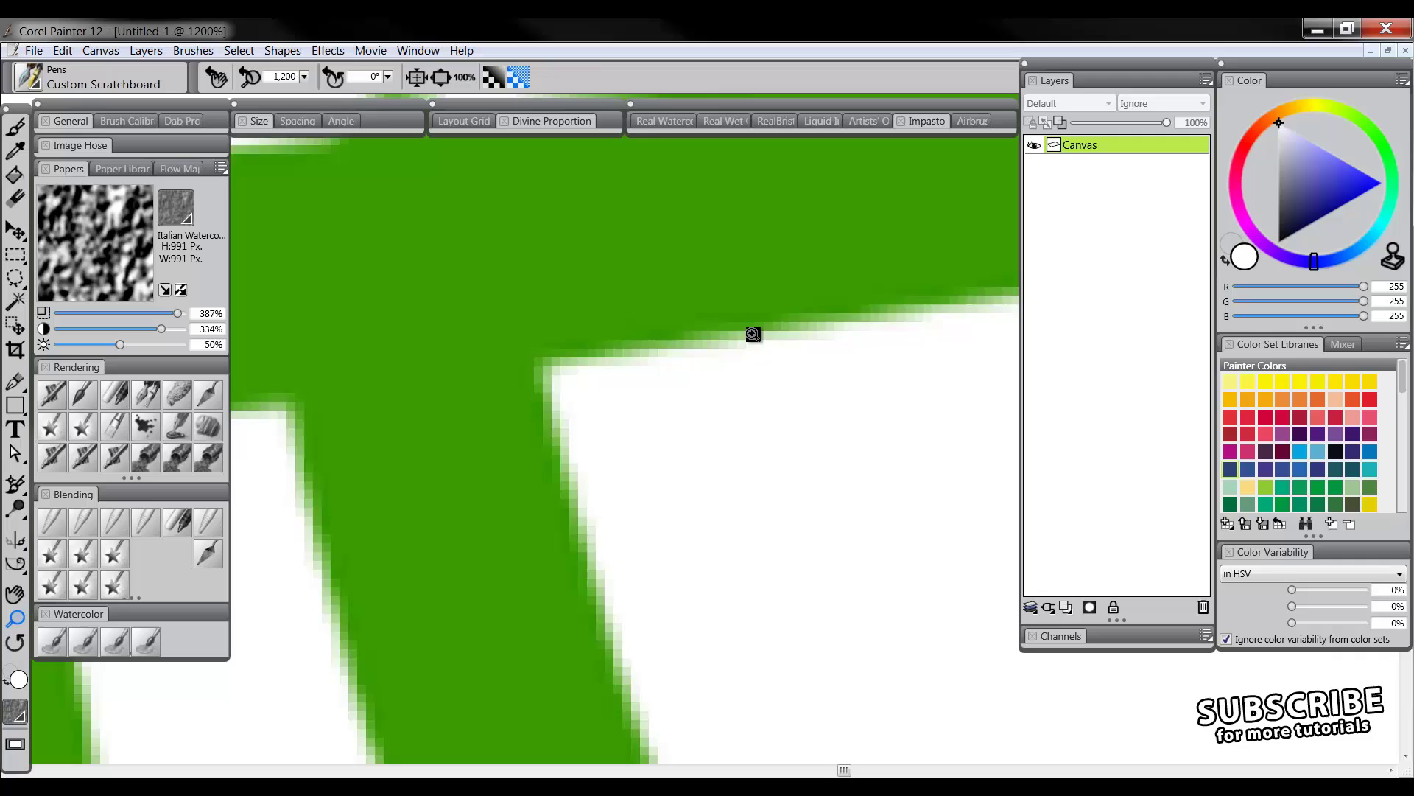
pyautogui.click(753, 334)
pyautogui.scroll(4, 752, 346)
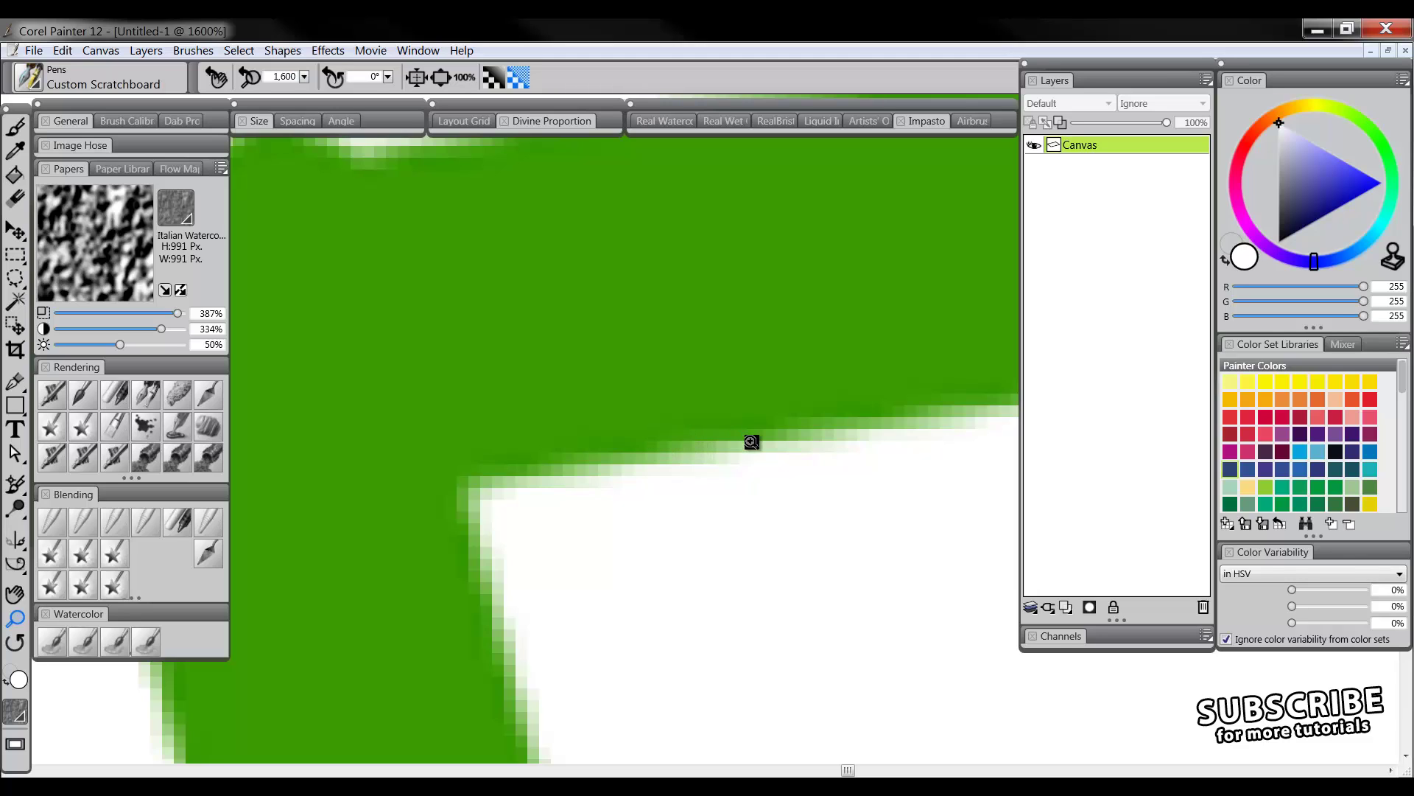
# - Pan the magnified view around the stroke, then zoom out a step from its end
pyautogui.moveTo(800, 458); pyautogui.dragTo(774, 498)
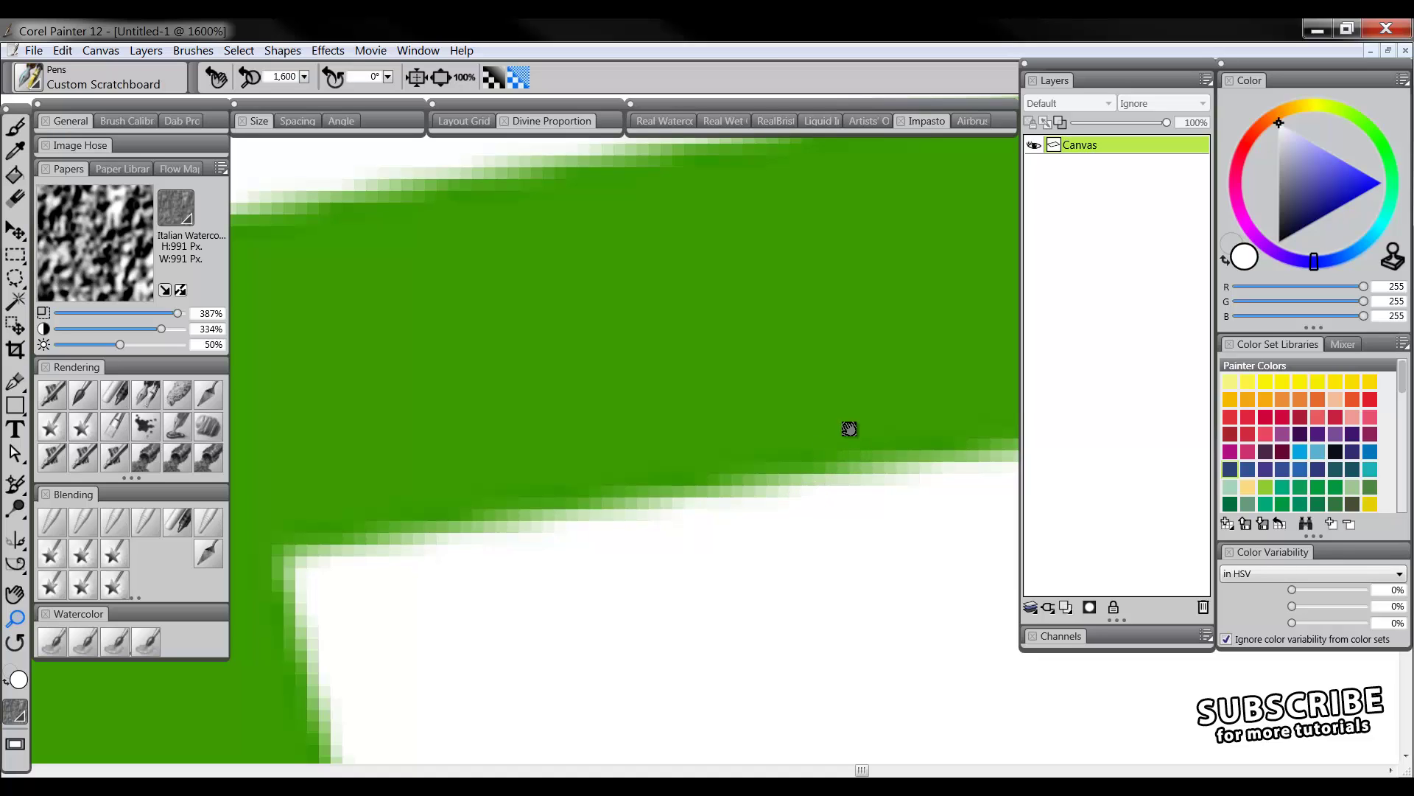
pyautogui.moveTo(849, 427)
pyautogui.mouseDown()
pyautogui.moveTo(797, 484)
pyautogui.moveTo(749, 505)
pyautogui.mouseUp()
pyautogui.moveTo(831, 534); pyautogui.dragTo(763, 483)
pyautogui.moveTo(868, 467); pyautogui.dragTo(815, 496)
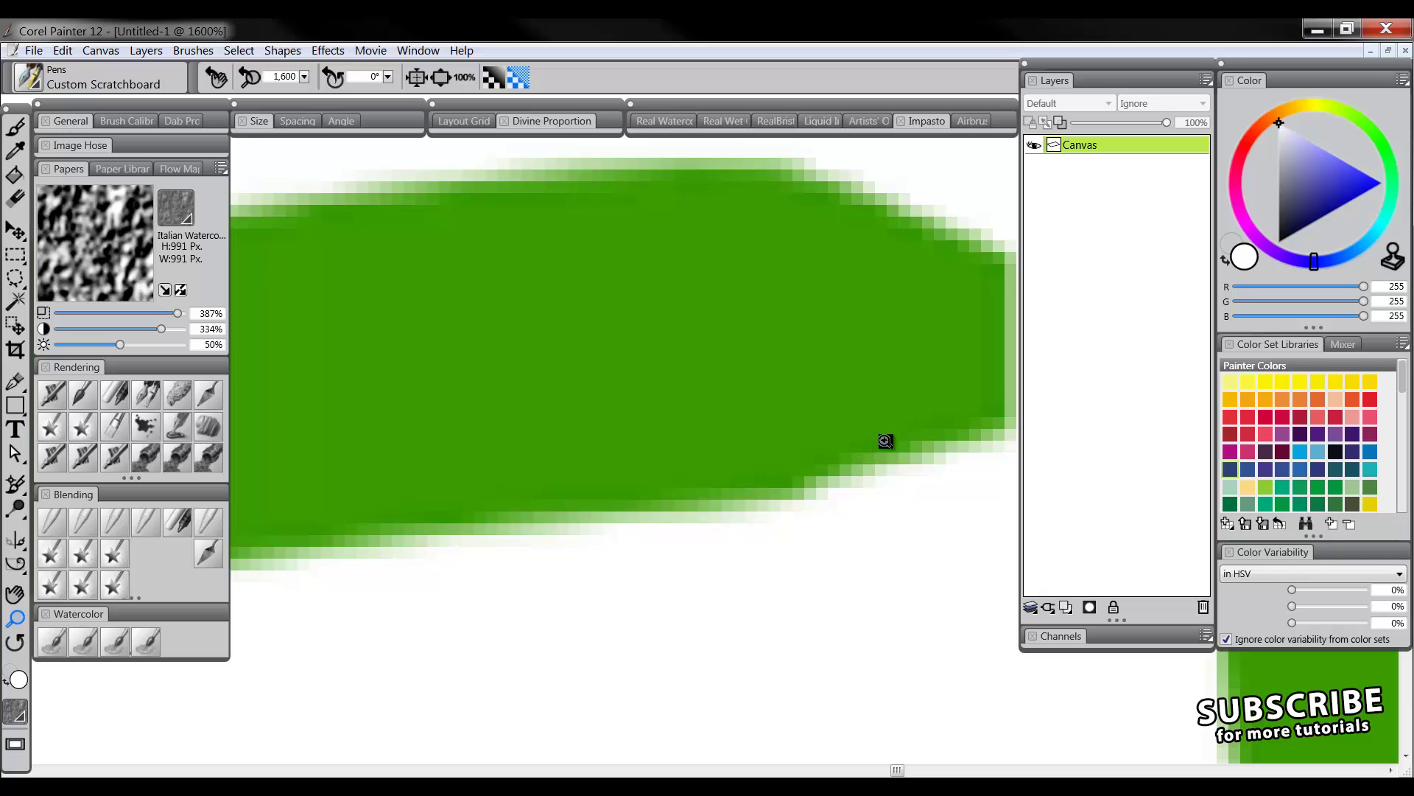
pyautogui.keyDown('alt'); pyautogui.click(932, 434); pyautogui.keyUp('alt')
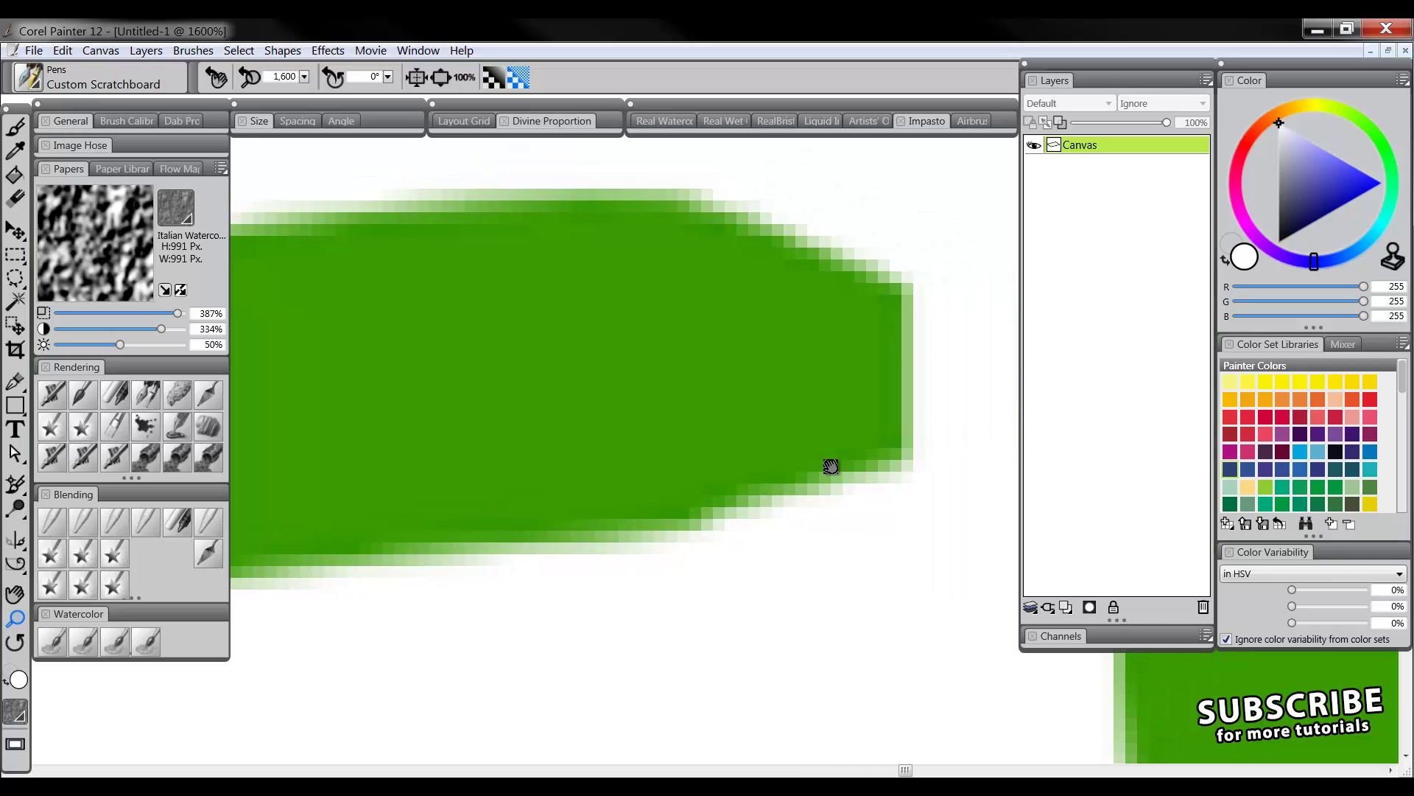
pyautogui.click(699, 519)
pyautogui.keyDown('alt'); pyautogui.click(641, 508); pyautogui.keyUp('alt')
pyautogui.keyDown('alt'); pyautogui.click(667, 497); pyautogui.keyUp('alt')
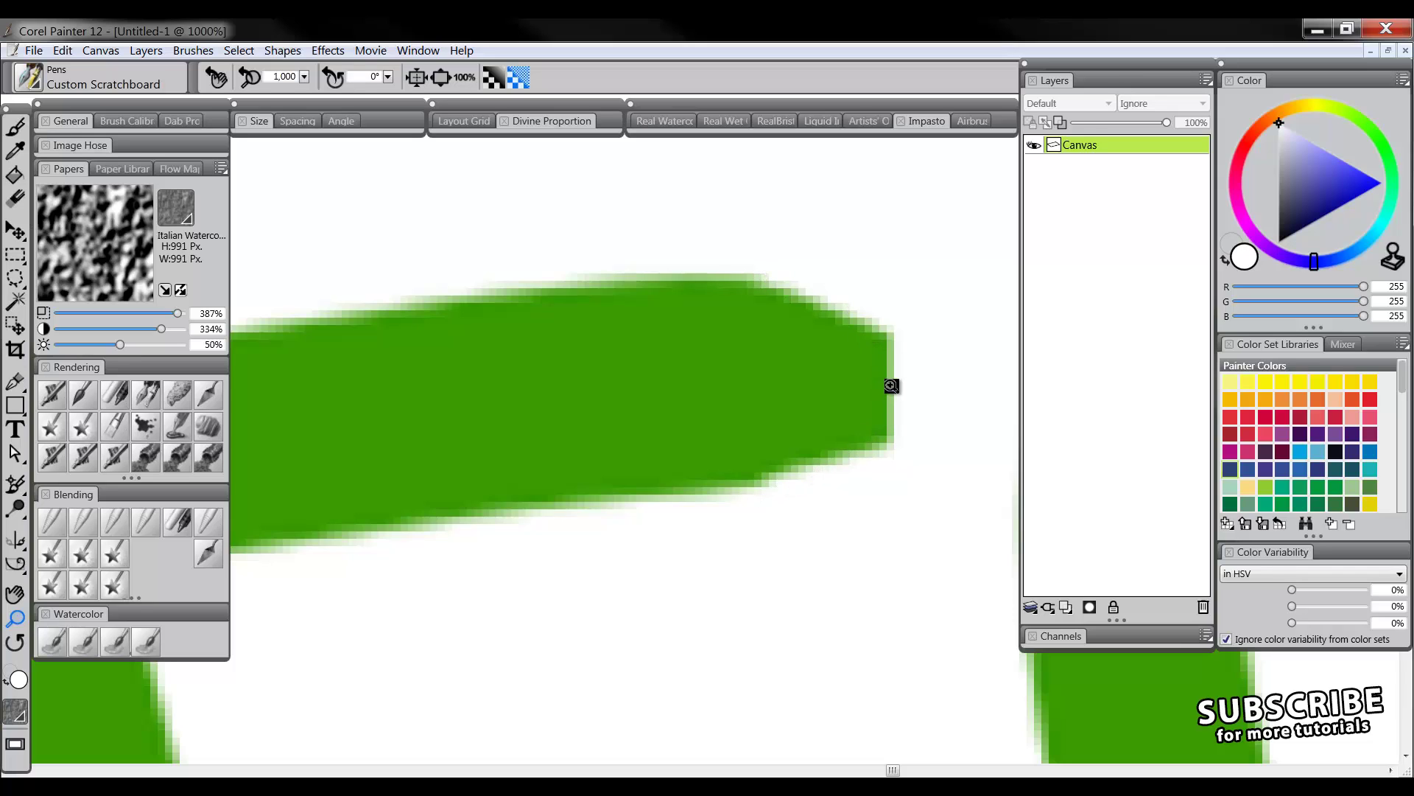
# - Zoom out to the whole page, centre it, then zoom slightly back in on the lettering
pyautogui.keyDown('alt'); pyautogui.click(871, 401); pyautogui.keyUp('alt')
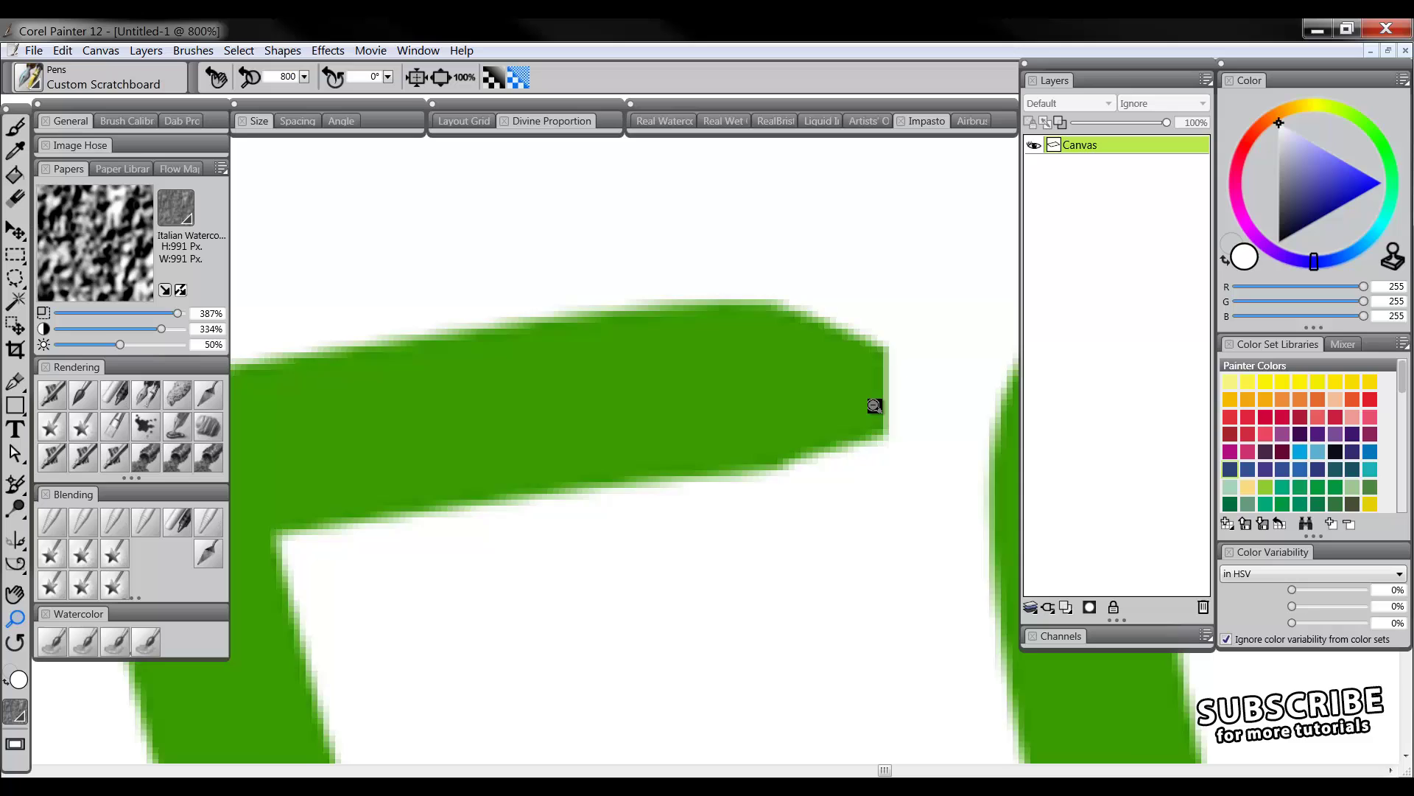
pyautogui.keyDown('alt'); pyautogui.click(874, 410); pyautogui.keyUp('alt')
pyautogui.keyDown('alt'); pyautogui.click(876, 412); pyautogui.keyUp('alt')
pyautogui.keyDown('alt'); pyautogui.click(880, 414); pyautogui.keyUp('alt')
pyautogui.keyDown('alt'); pyautogui.click(880, 414); pyautogui.keyUp('alt')
pyautogui.keyDown('alt'); pyautogui.click(878, 413); pyautogui.keyUp('alt')
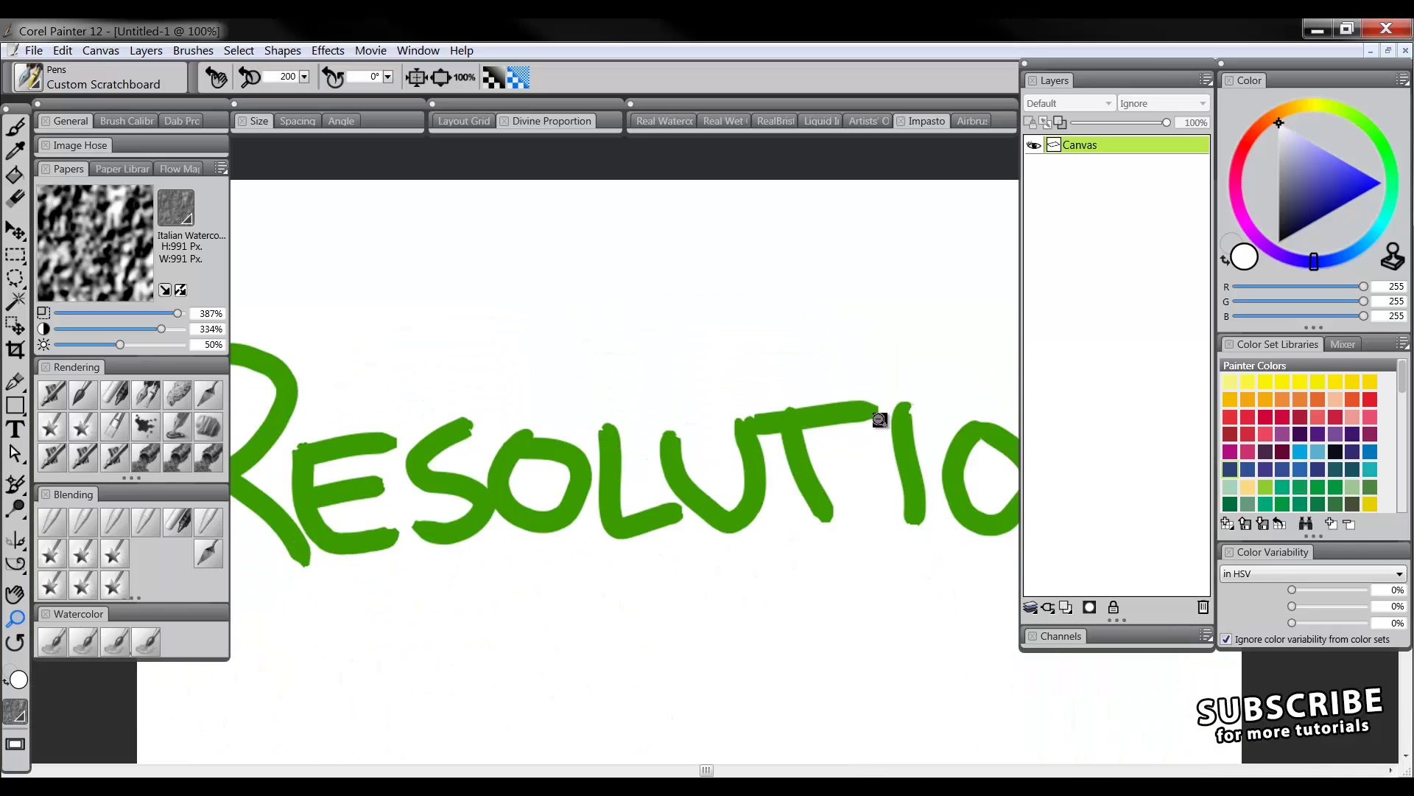
pyautogui.keyDown('alt'); pyautogui.click(883, 419); pyautogui.keyUp('alt')
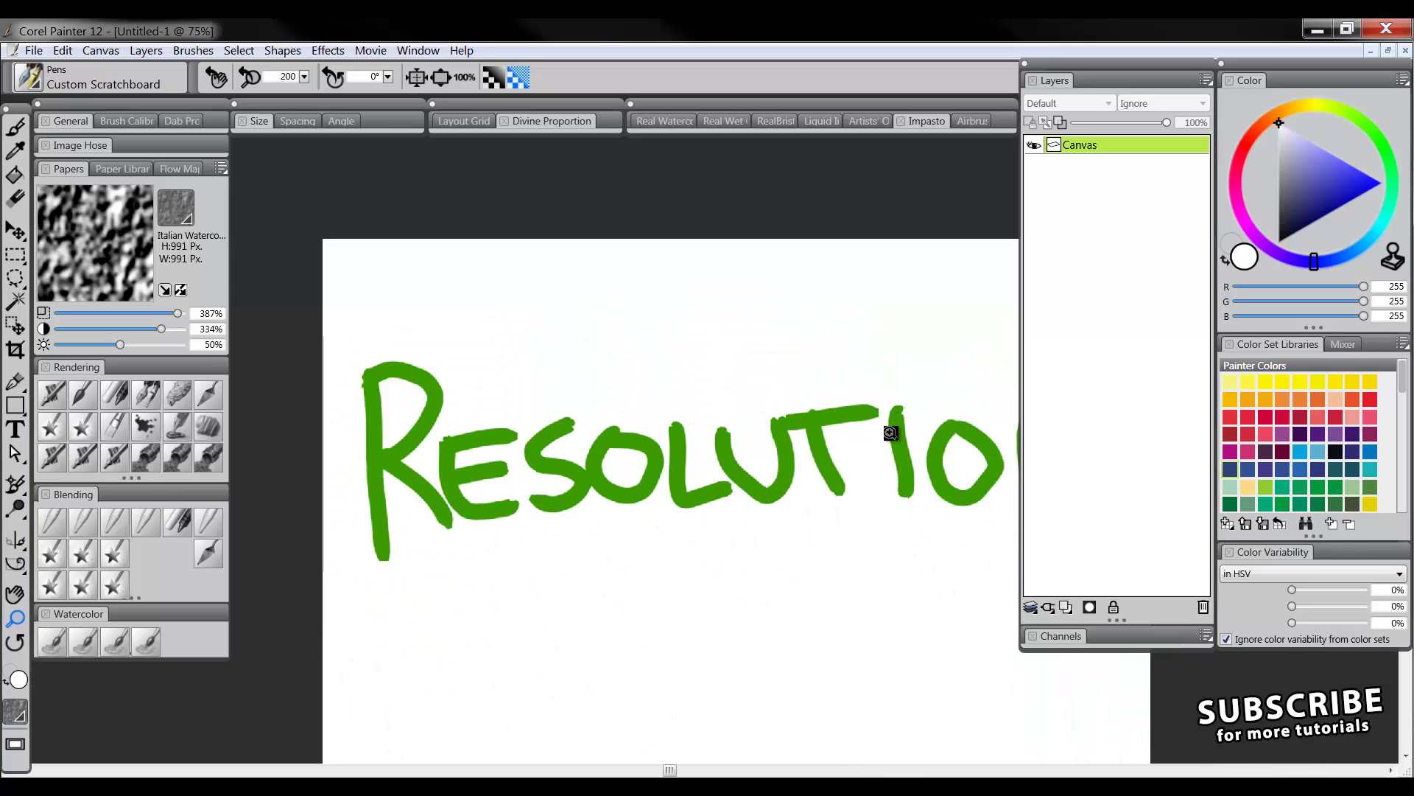
pyautogui.moveTo(871, 457); pyautogui.dragTo(787, 457)
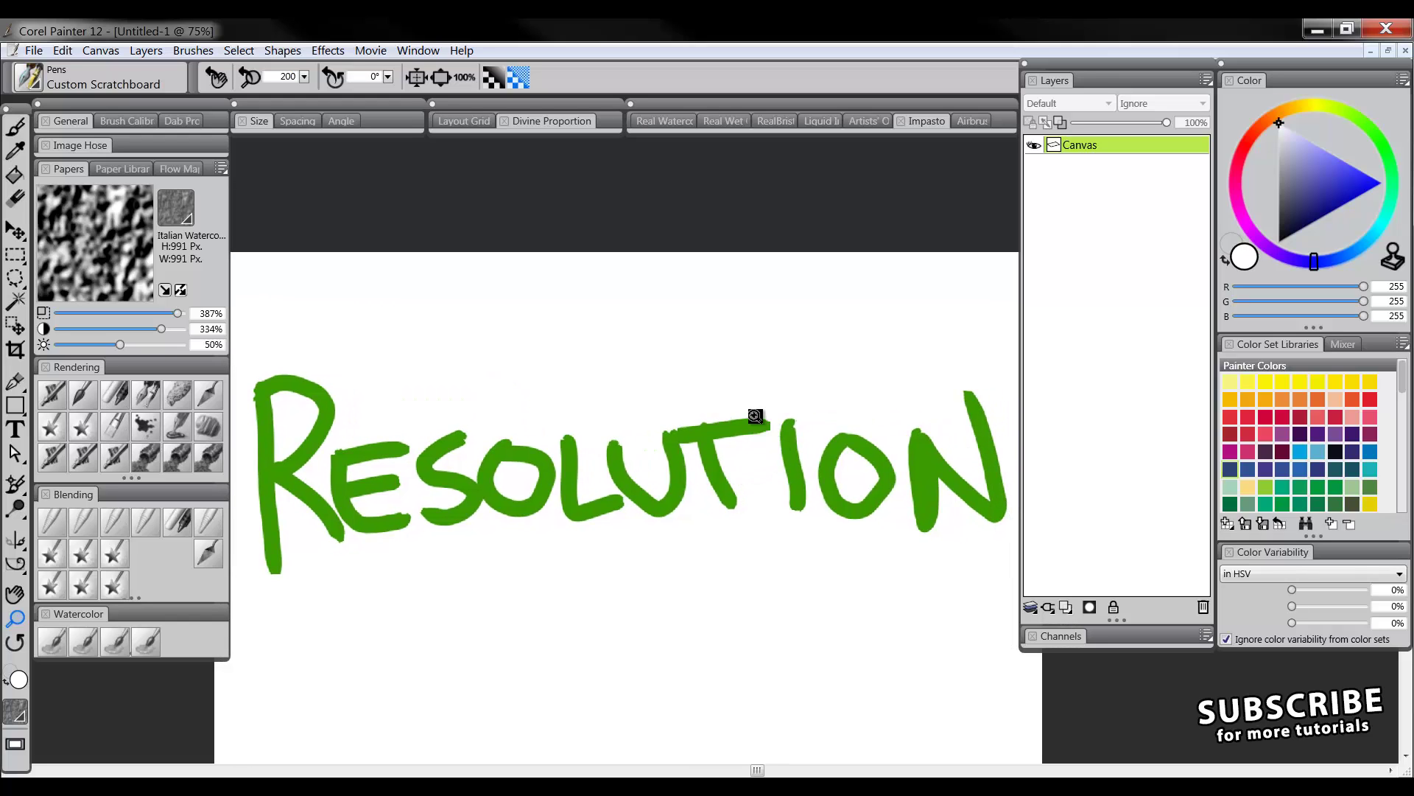
pyautogui.keyDown('alt'); pyautogui.click(772, 453); pyautogui.keyUp('alt')
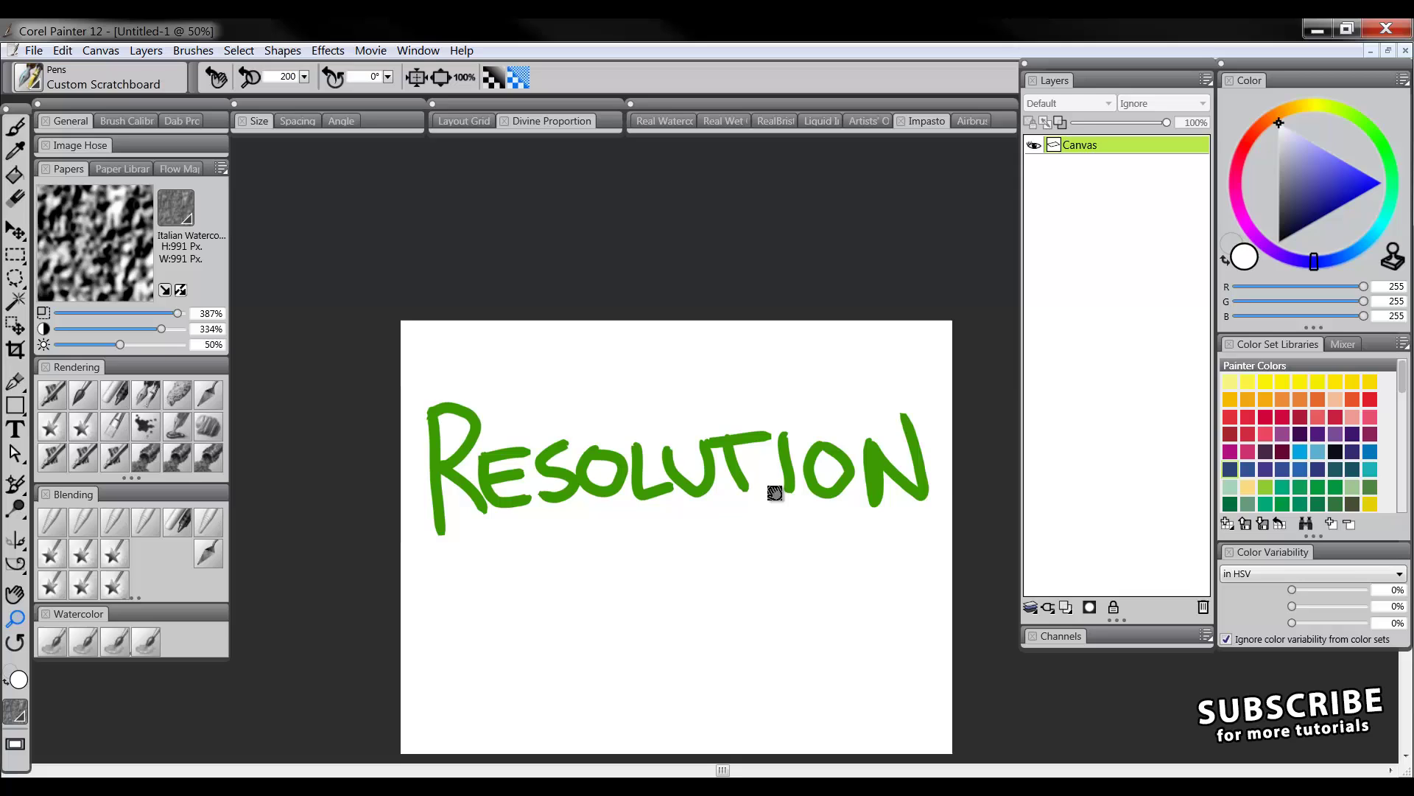
pyautogui.moveTo(775, 493); pyautogui.dragTo(816, 444)
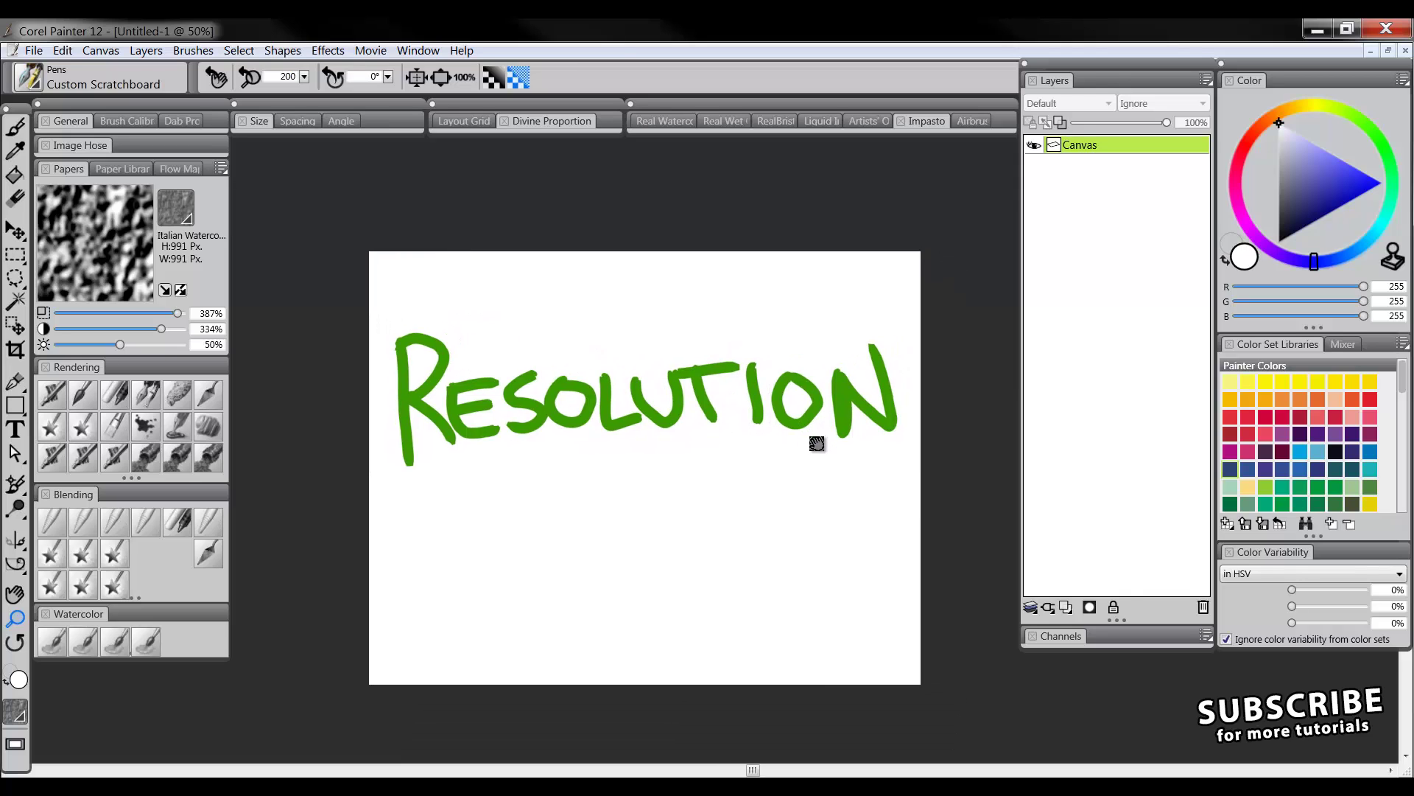
pyautogui.click(783, 384)
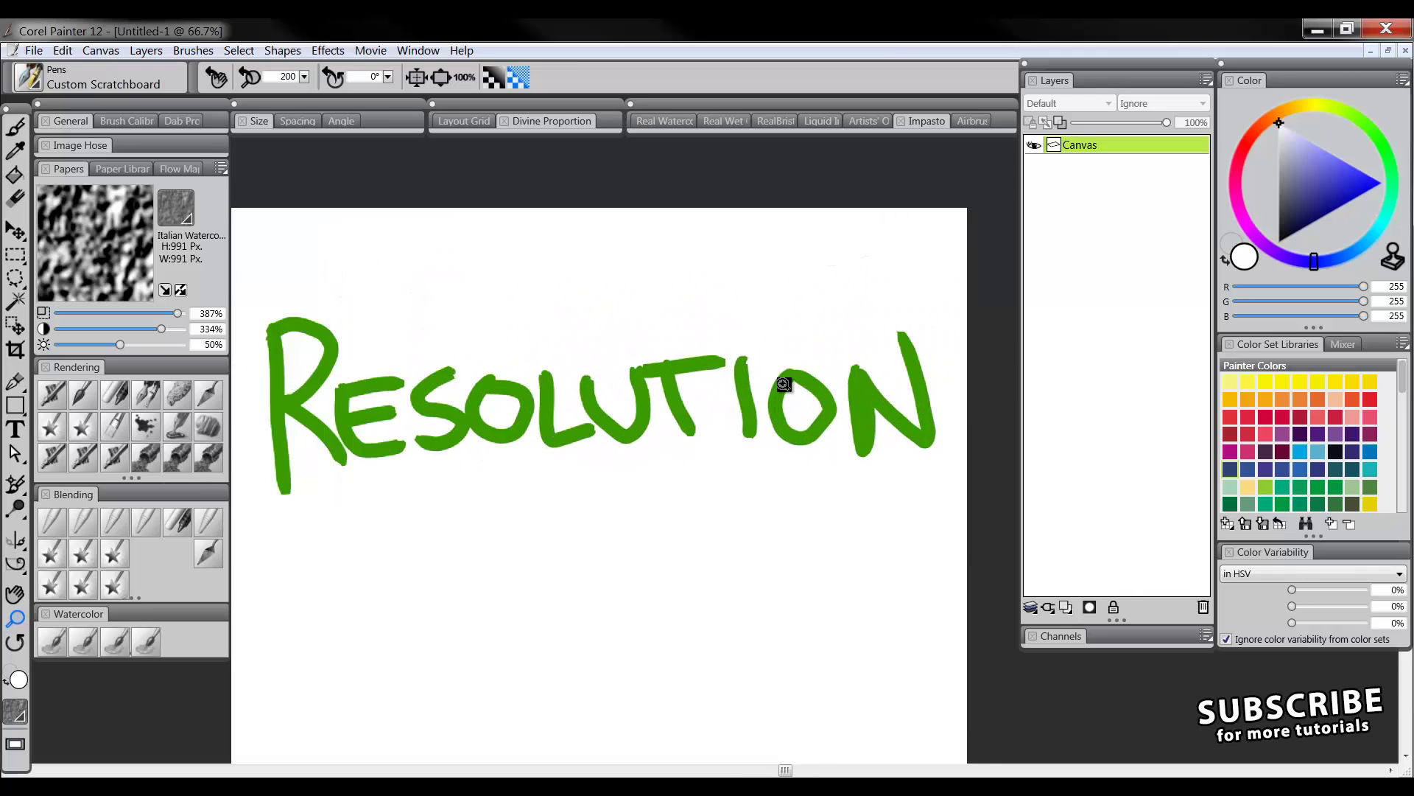
pyautogui.click(783, 384)
pyautogui.click(783, 384)
# - Resize the canvas to 101 pixels wide, shrinking it to 101 × 79
pyautogui.click(100, 50)
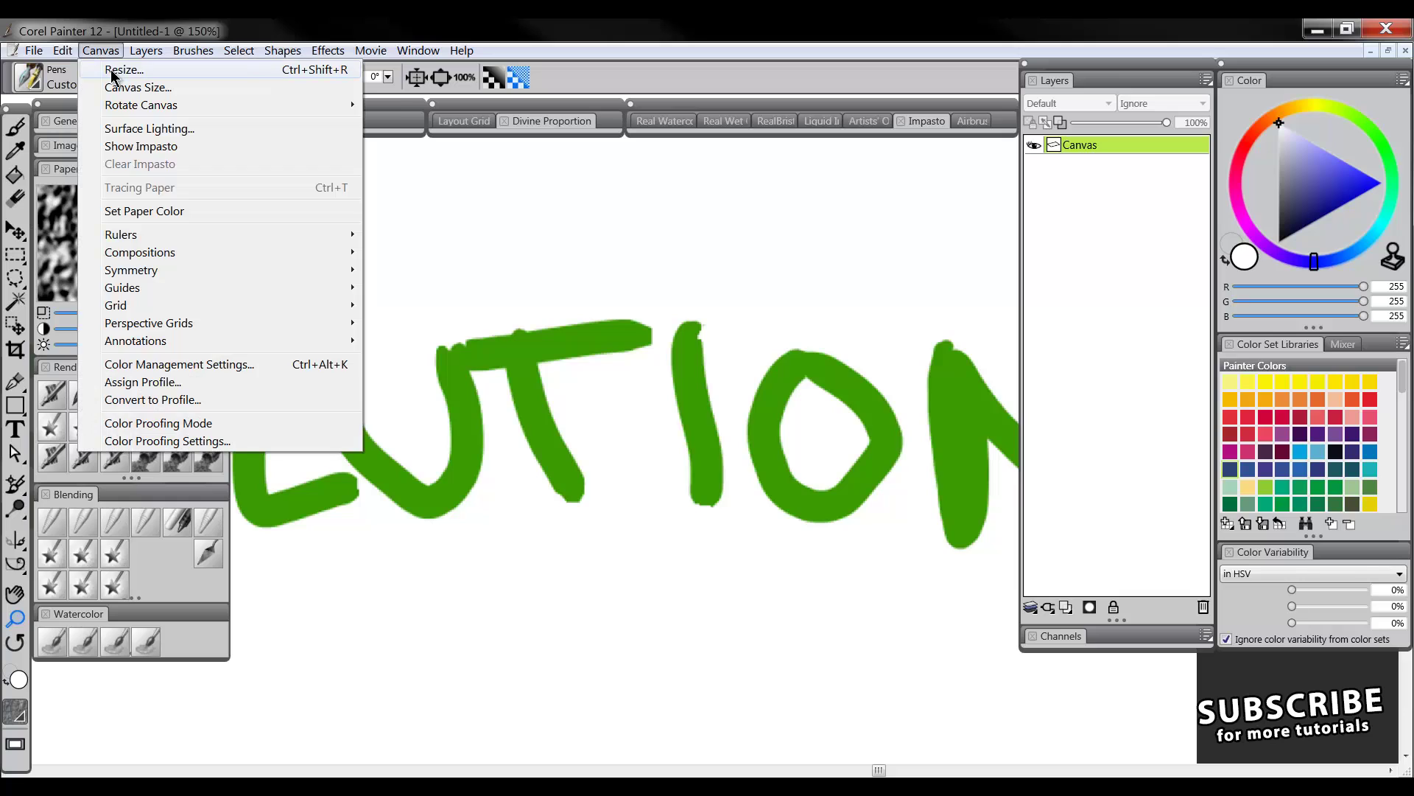
pyautogui.click(118, 70)
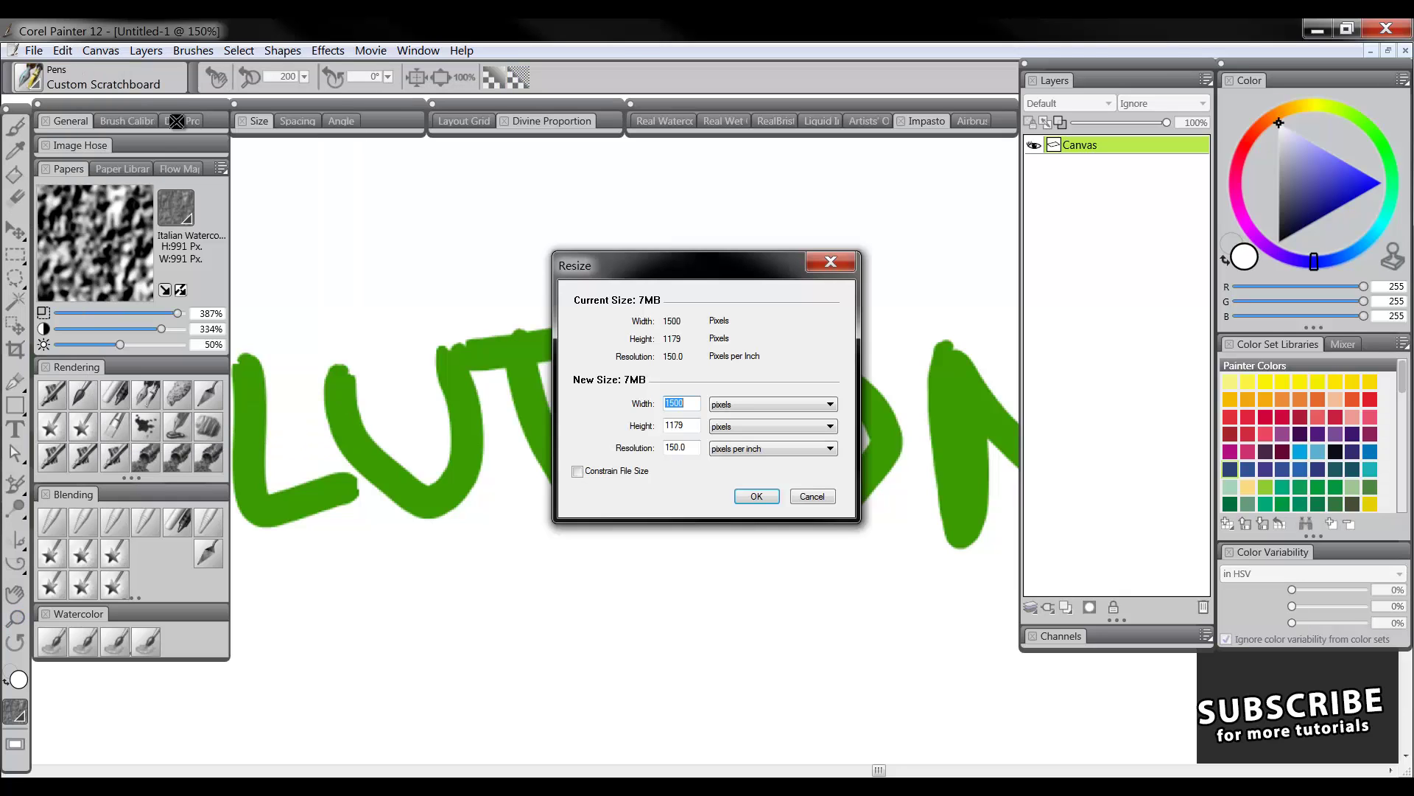
pyautogui.doubleClick(688, 446)
pyautogui.click(667, 410)
pyautogui.write('101')
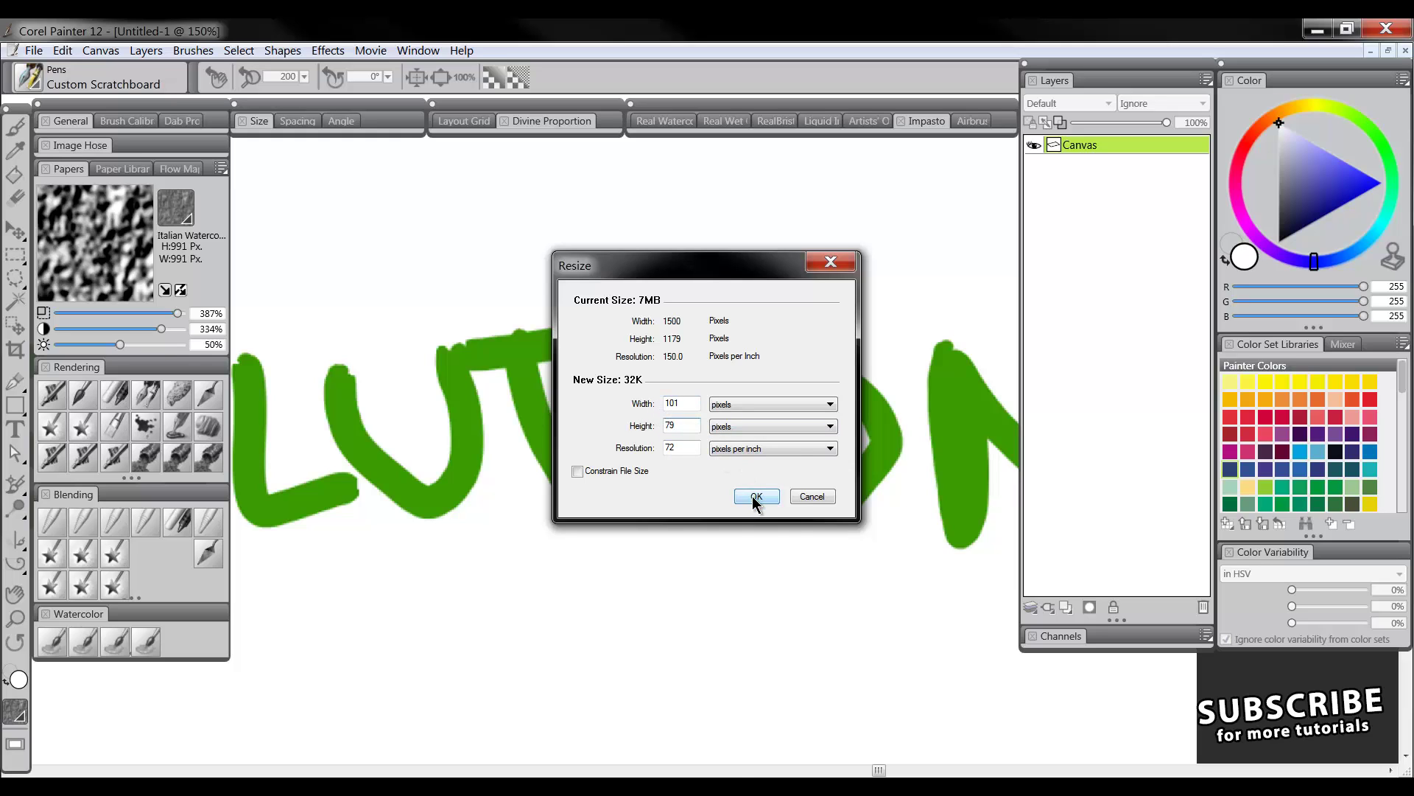
pyautogui.click(757, 496)
# - Magnify the blocky shrunken lettering near the T to pixel level, then zoom back to actual size
pyautogui.press('m')
pyautogui.click(694, 424)
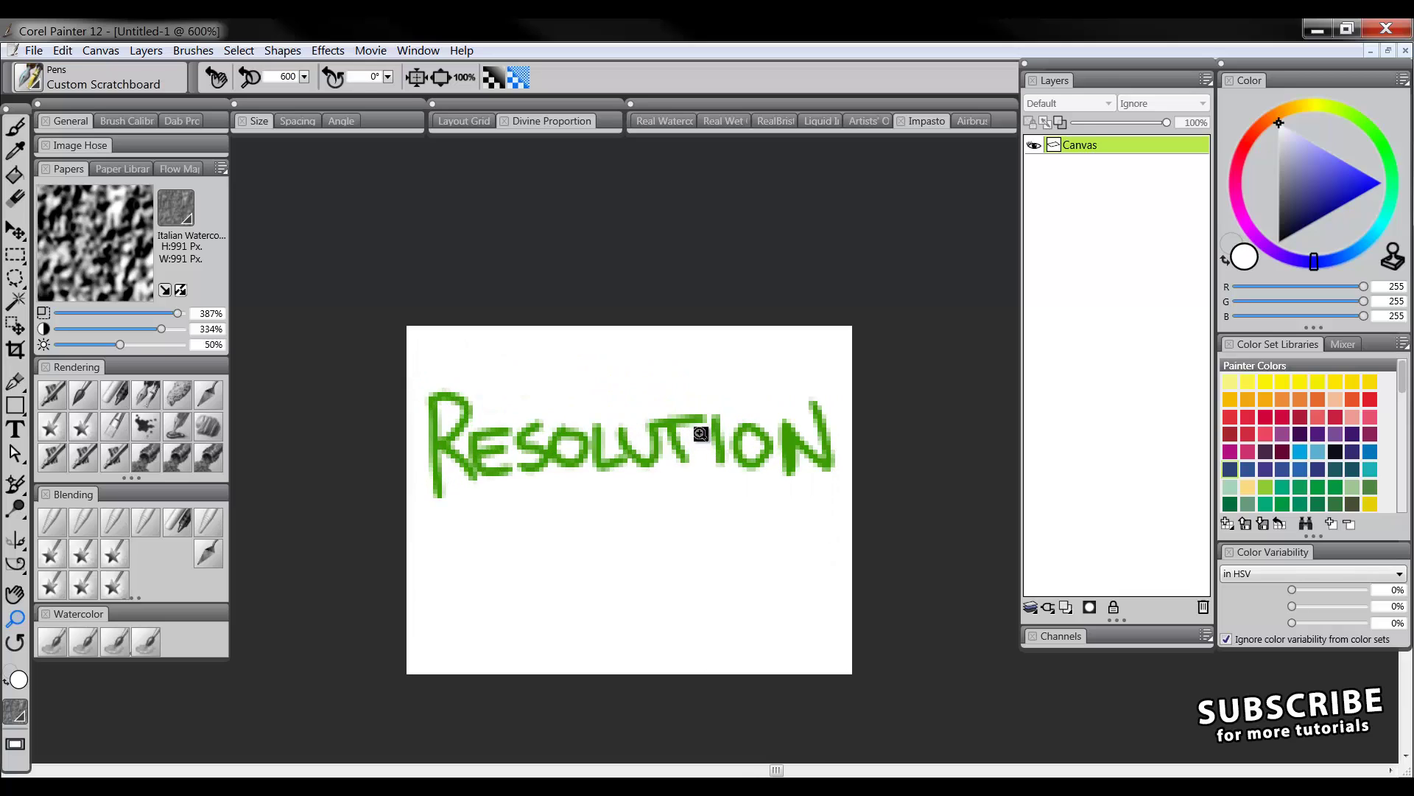
pyautogui.click(701, 420)
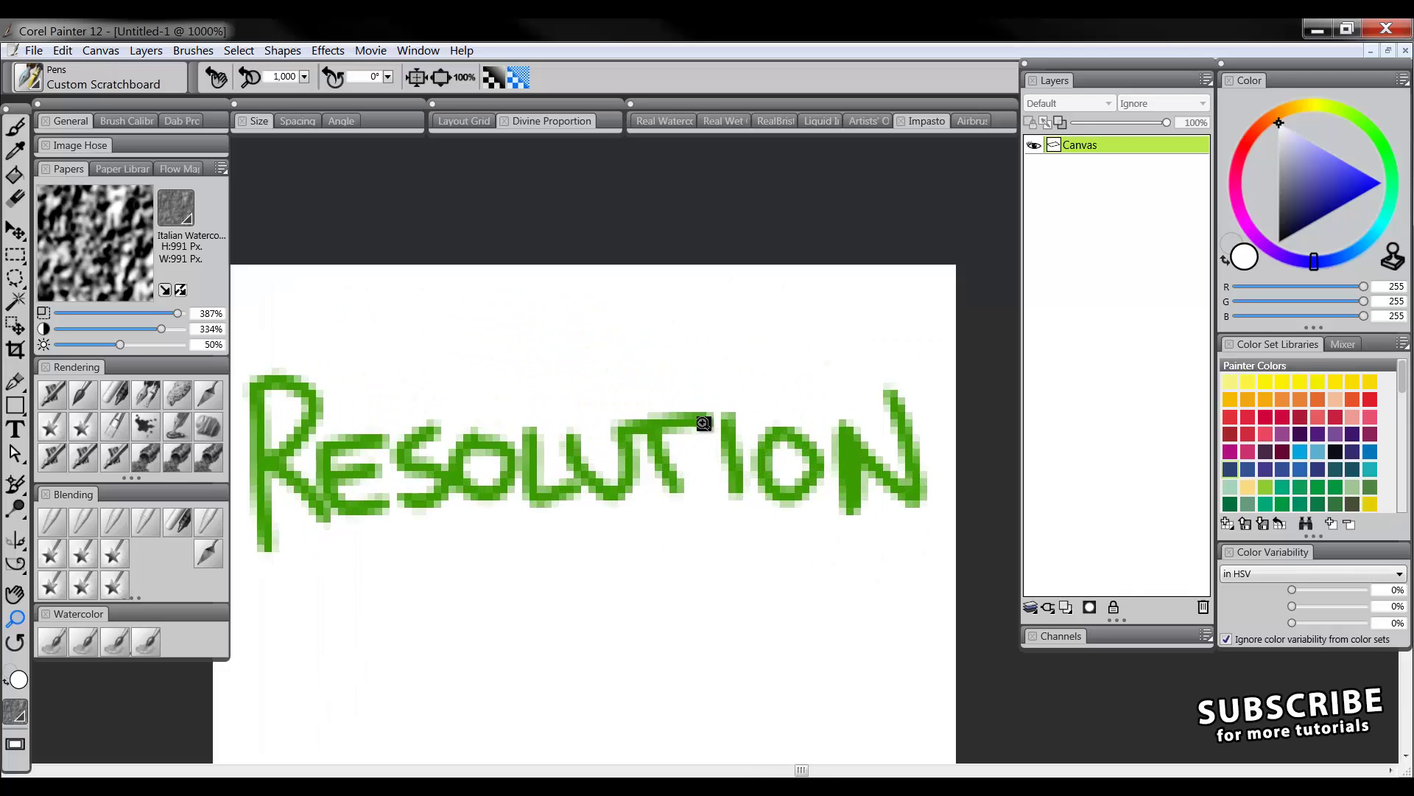
pyautogui.click(704, 425)
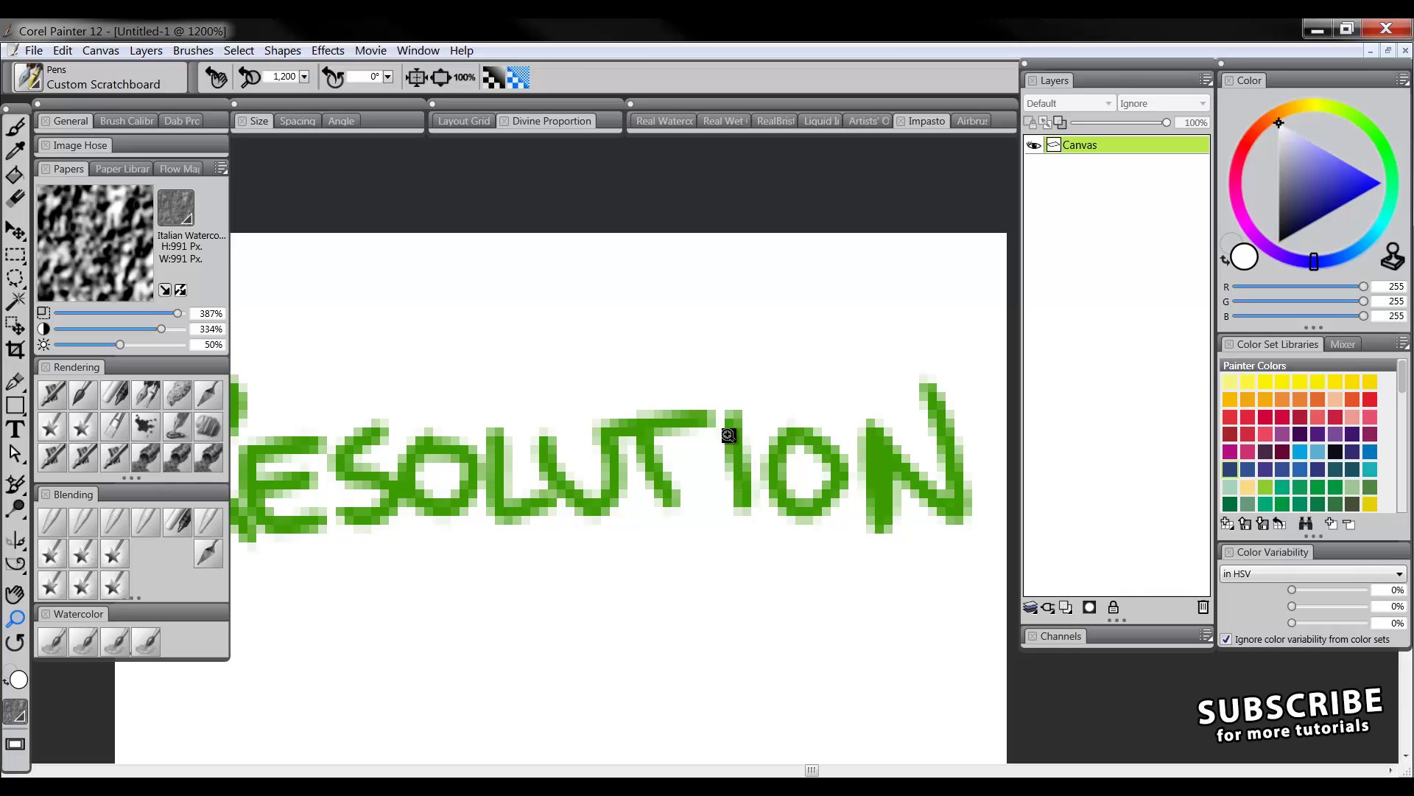
pyautogui.keyDown('alt'); pyautogui.click(751, 508); pyautogui.keyUp('alt')
pyautogui.keyDown('alt'); pyautogui.click(745, 501); pyautogui.keyUp('alt')
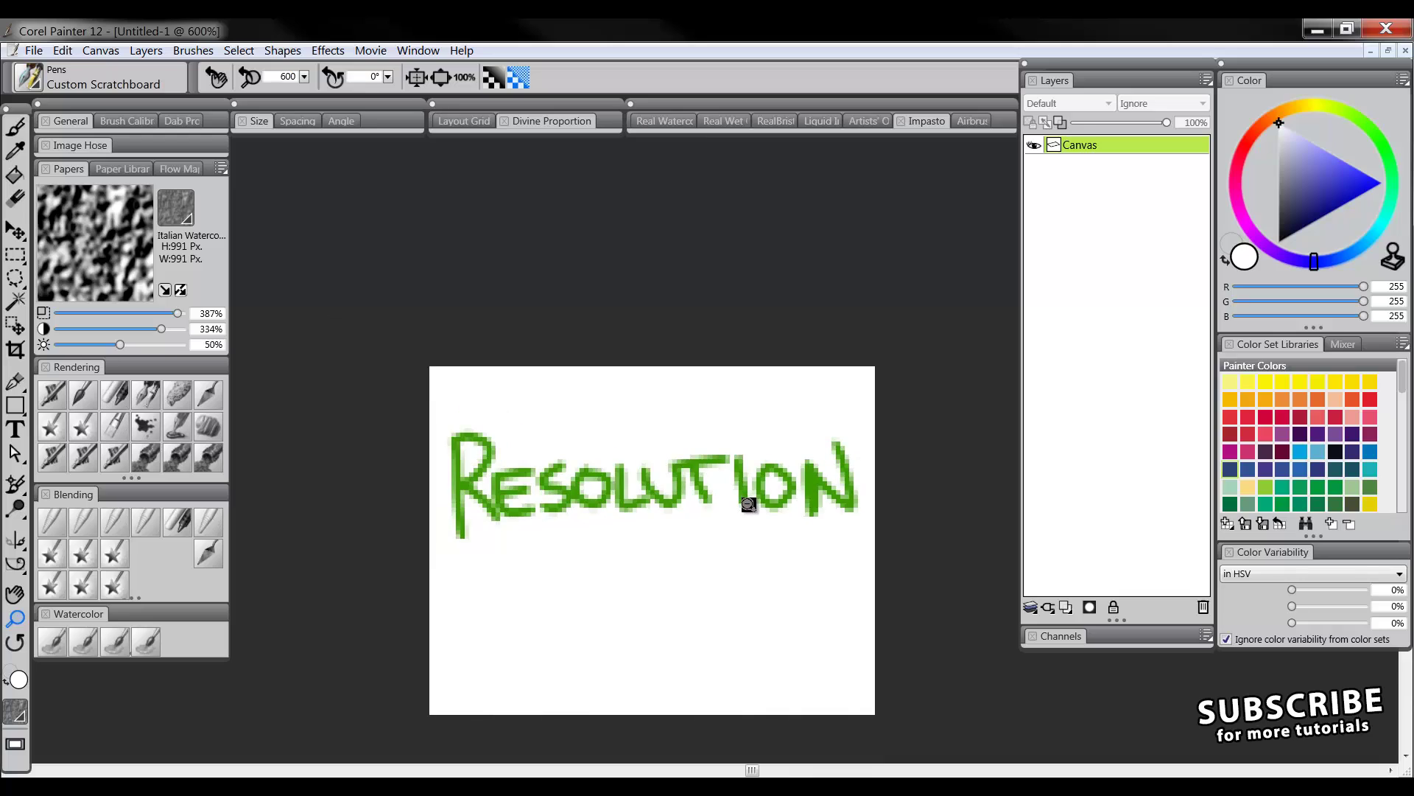
pyautogui.keyDown('alt'); pyautogui.click(748, 505); pyautogui.keyUp('alt')
pyautogui.keyDown('alt'); pyautogui.click(749, 506); pyautogui.keyUp('alt')
pyautogui.keyDown('alt'); pyautogui.click(749, 506); pyautogui.keyUp('alt')
pyautogui.keyDown('alt'); pyautogui.click(750, 507); pyautogui.keyUp('alt')
pyautogui.keyDown('alt'); pyautogui.click(751, 510); pyautogui.keyUp('alt')
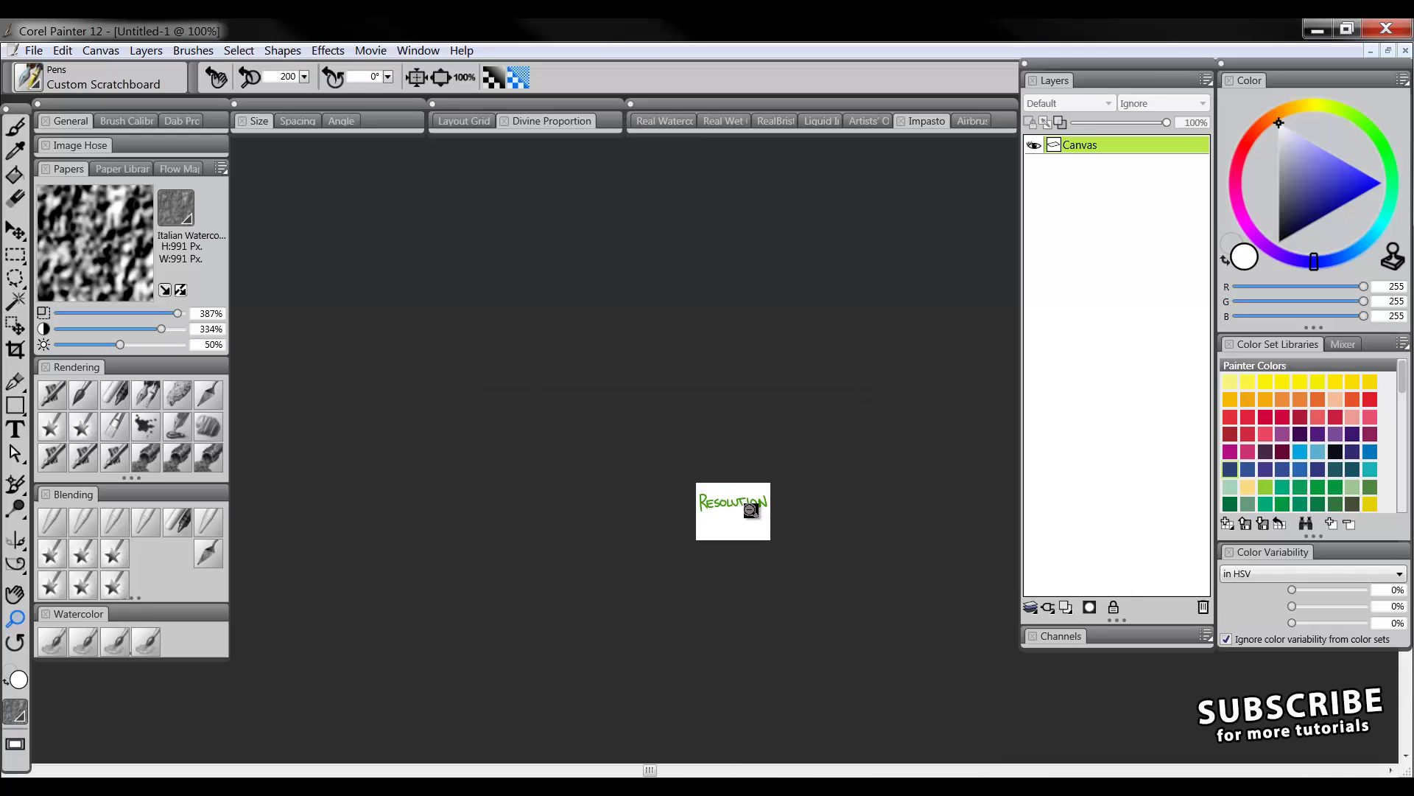
pyautogui.scroll(-2, 747, 527)
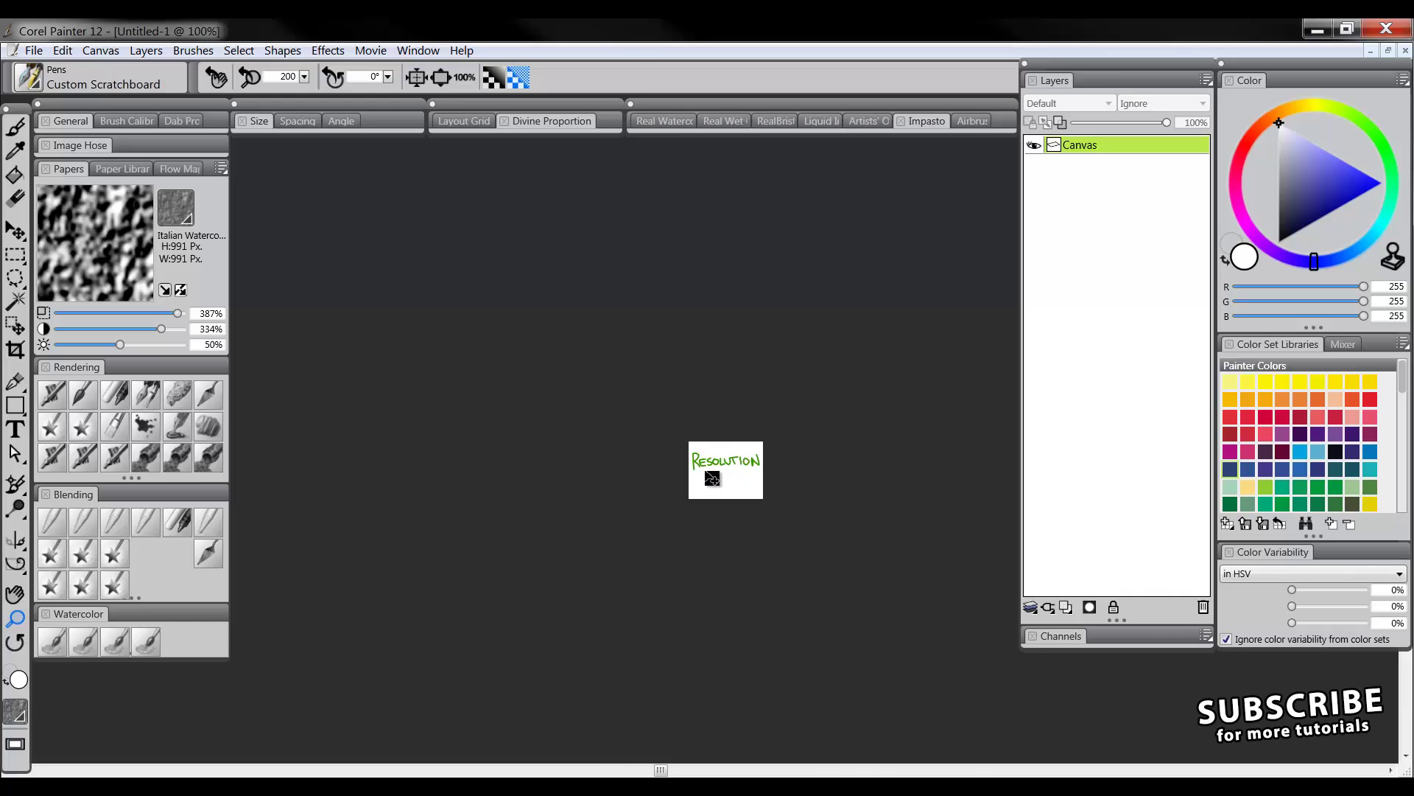
# - Magnify the top of the T in the restored lettering to confirm its edges are smooth
pyautogui.click(713, 478)
pyautogui.click(630, 361)
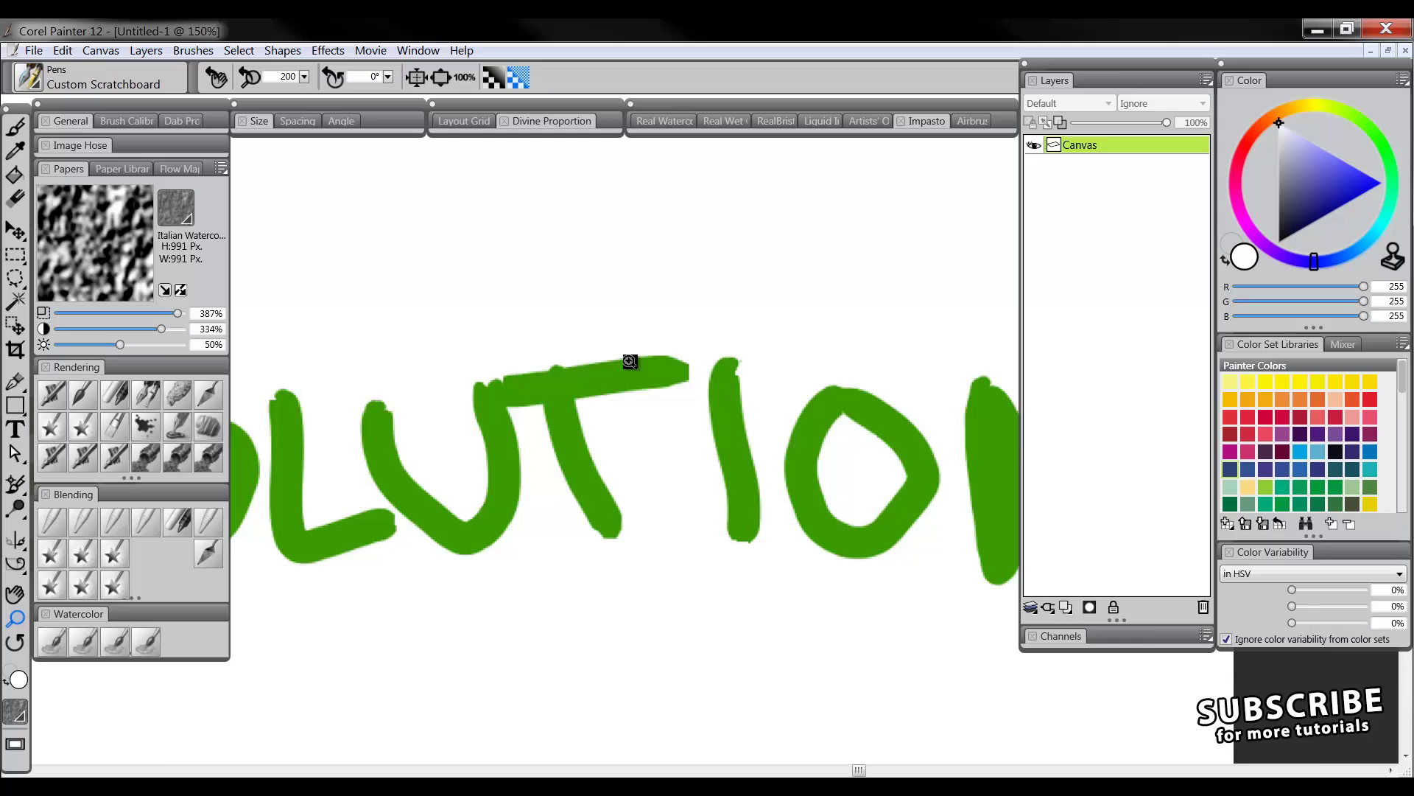
pyautogui.click(630, 361)
pyautogui.click(638, 356)
pyautogui.click(640, 354)
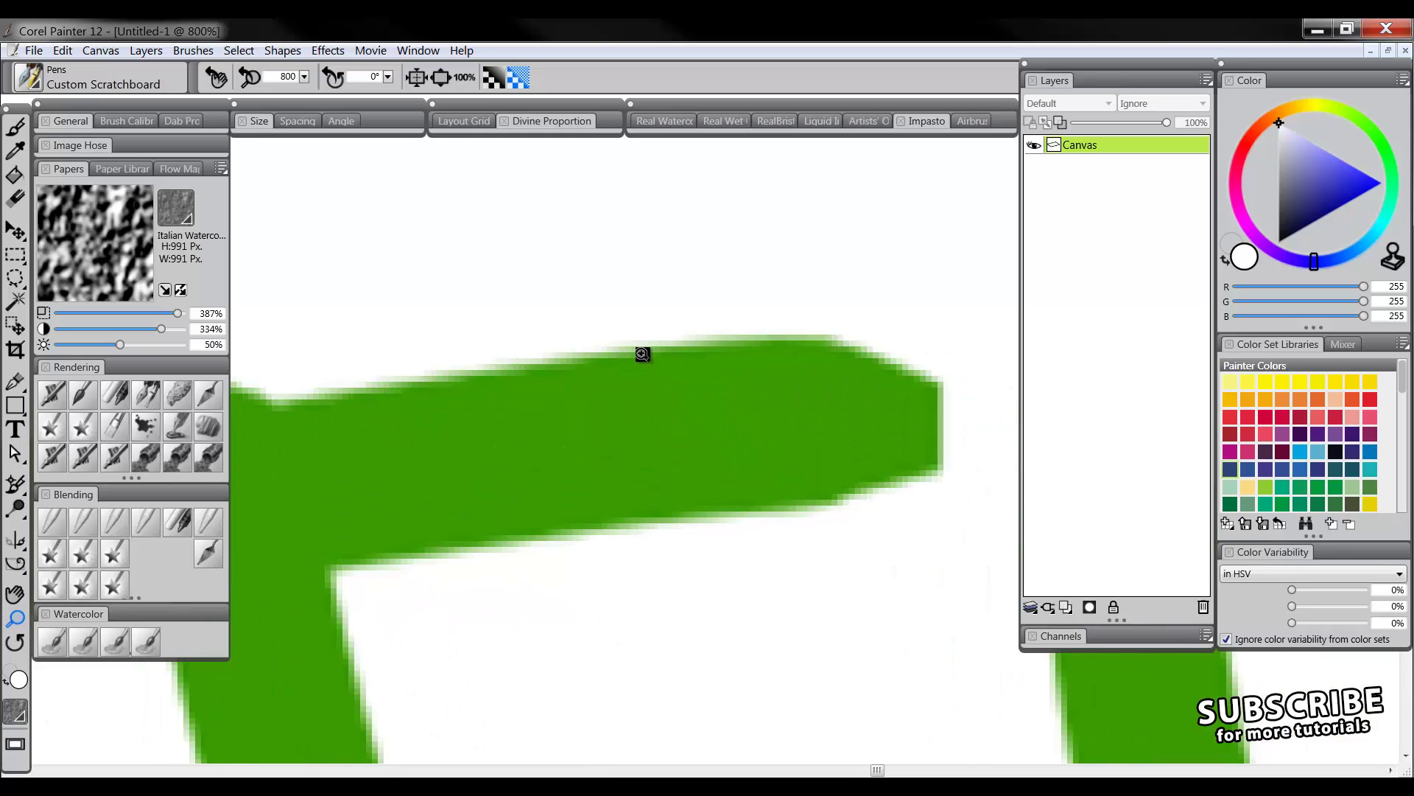
pyautogui.click(642, 355)
pyautogui.keyDown('alt'); pyautogui.click(643, 357); pyautogui.keyUp('alt')
pyautogui.keyDown('alt'); pyautogui.click(644, 356); pyautogui.keyUp('alt')
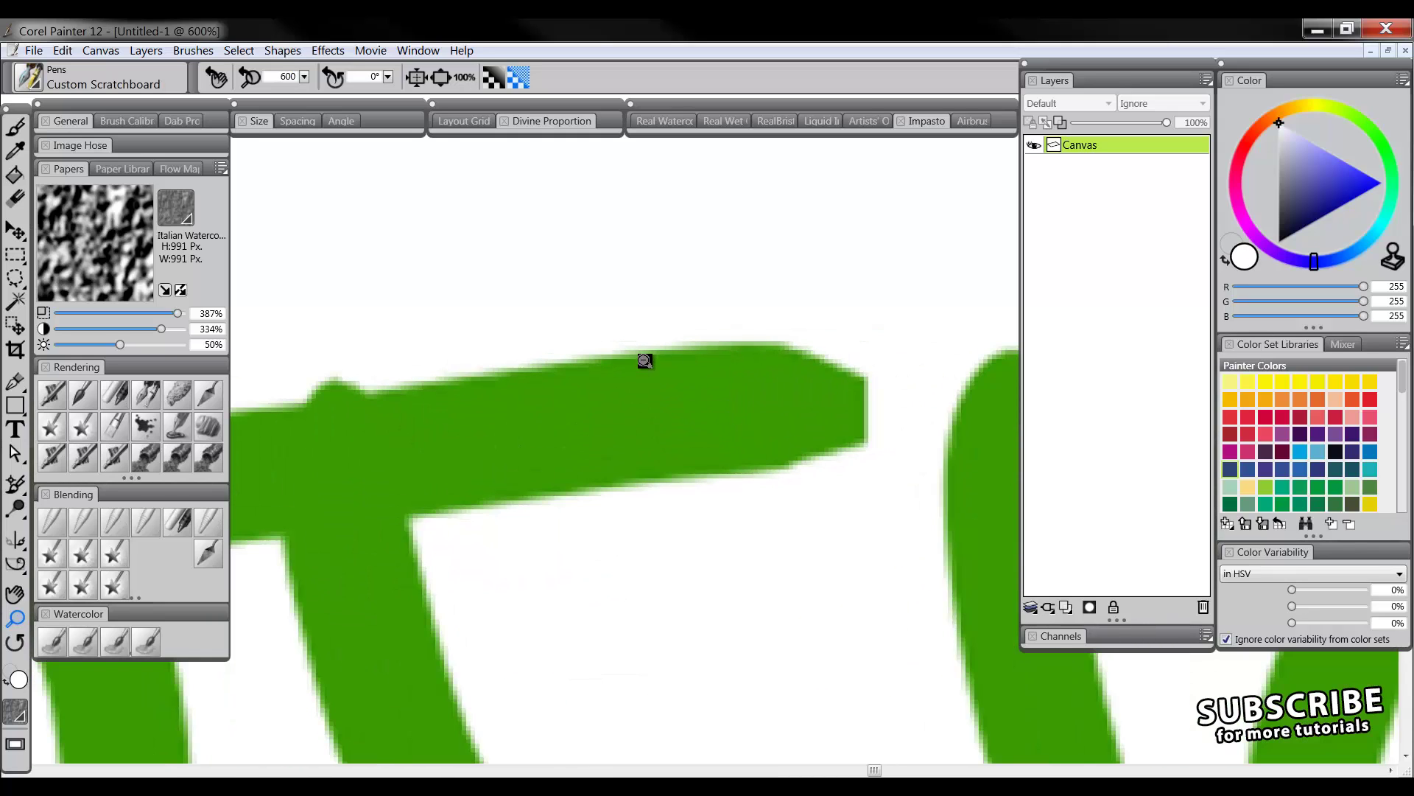
pyautogui.click(34, 51)
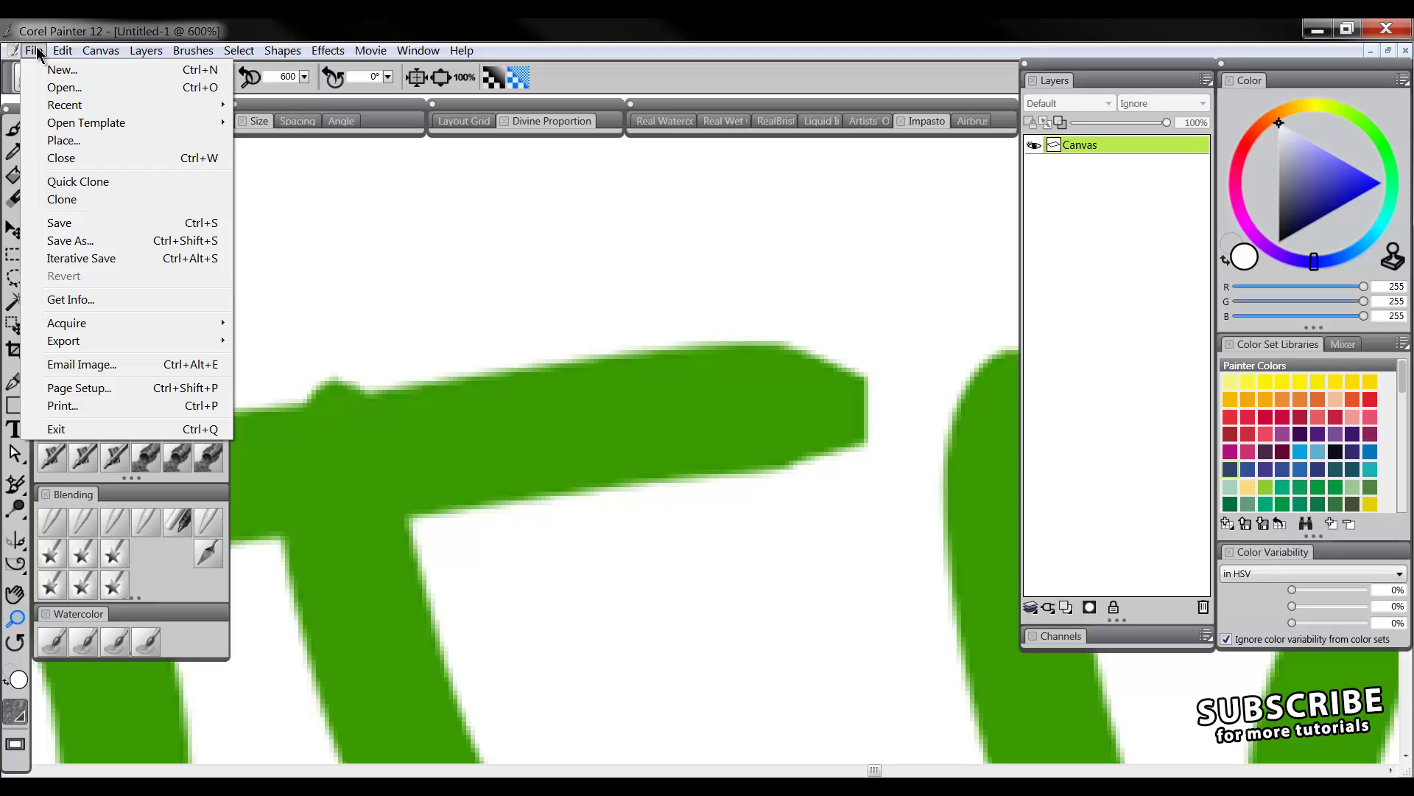
# - Resize the canvas to 3000 pixels wide
pyautogui.moveTo(101, 50)
pyautogui.click(111, 78)
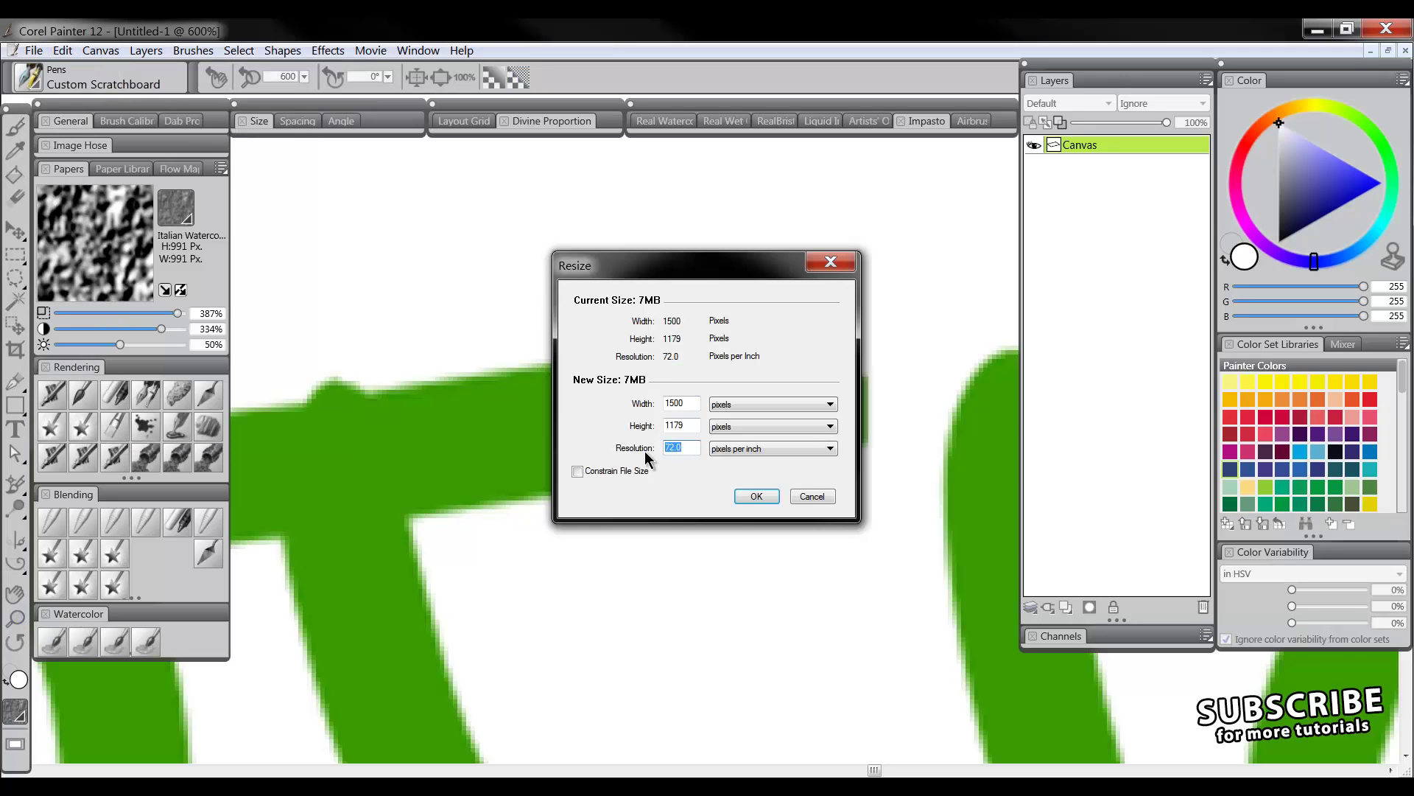
pyautogui.doubleClick(686, 405)
pyautogui.write('3000')
pyautogui.click(756, 495)
# - Magnify the enlarged green stroke and pan along it to inspect its edges
pyautogui.press('m')
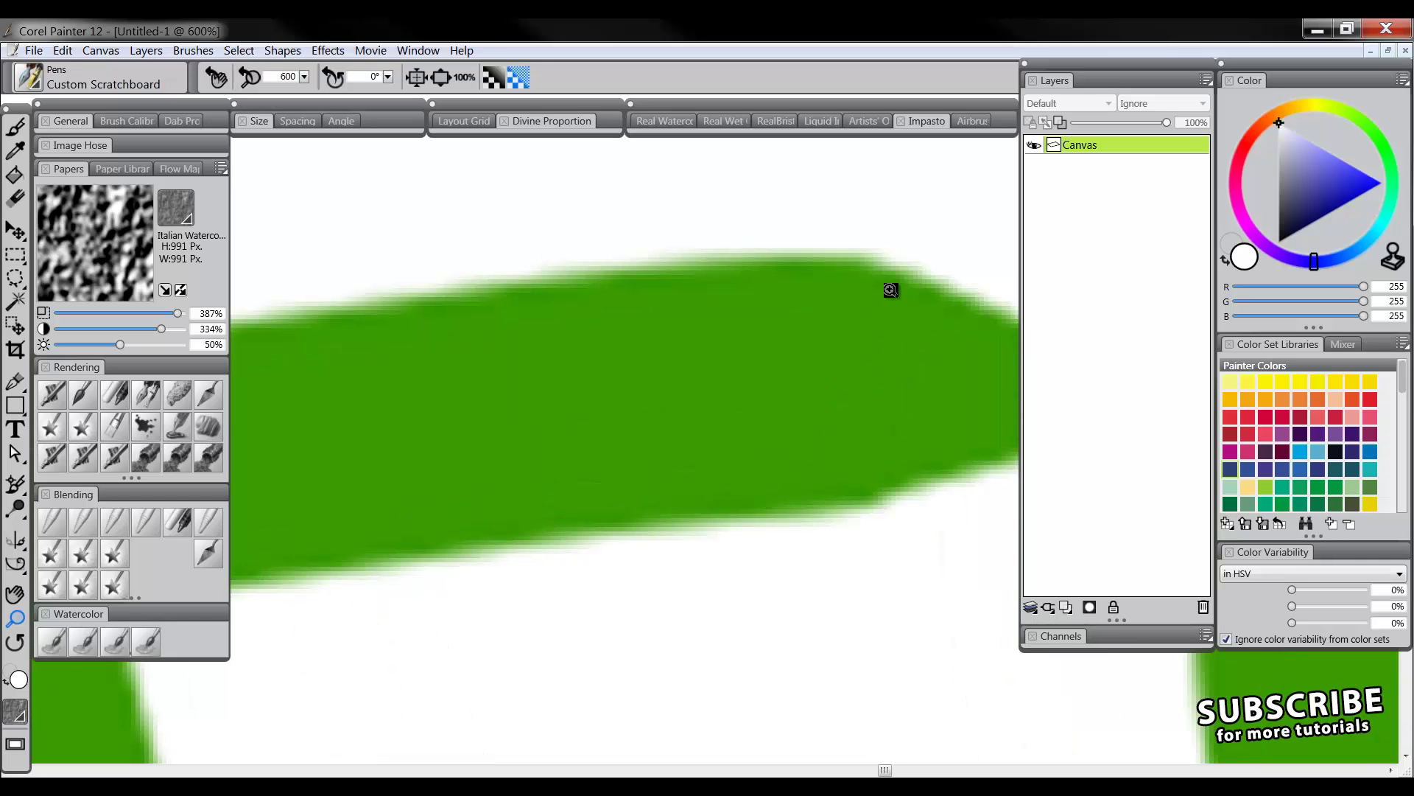
pyautogui.click(855, 262)
pyautogui.click(858, 265)
pyautogui.moveTo(862, 265); pyautogui.dragTo(703, 351)
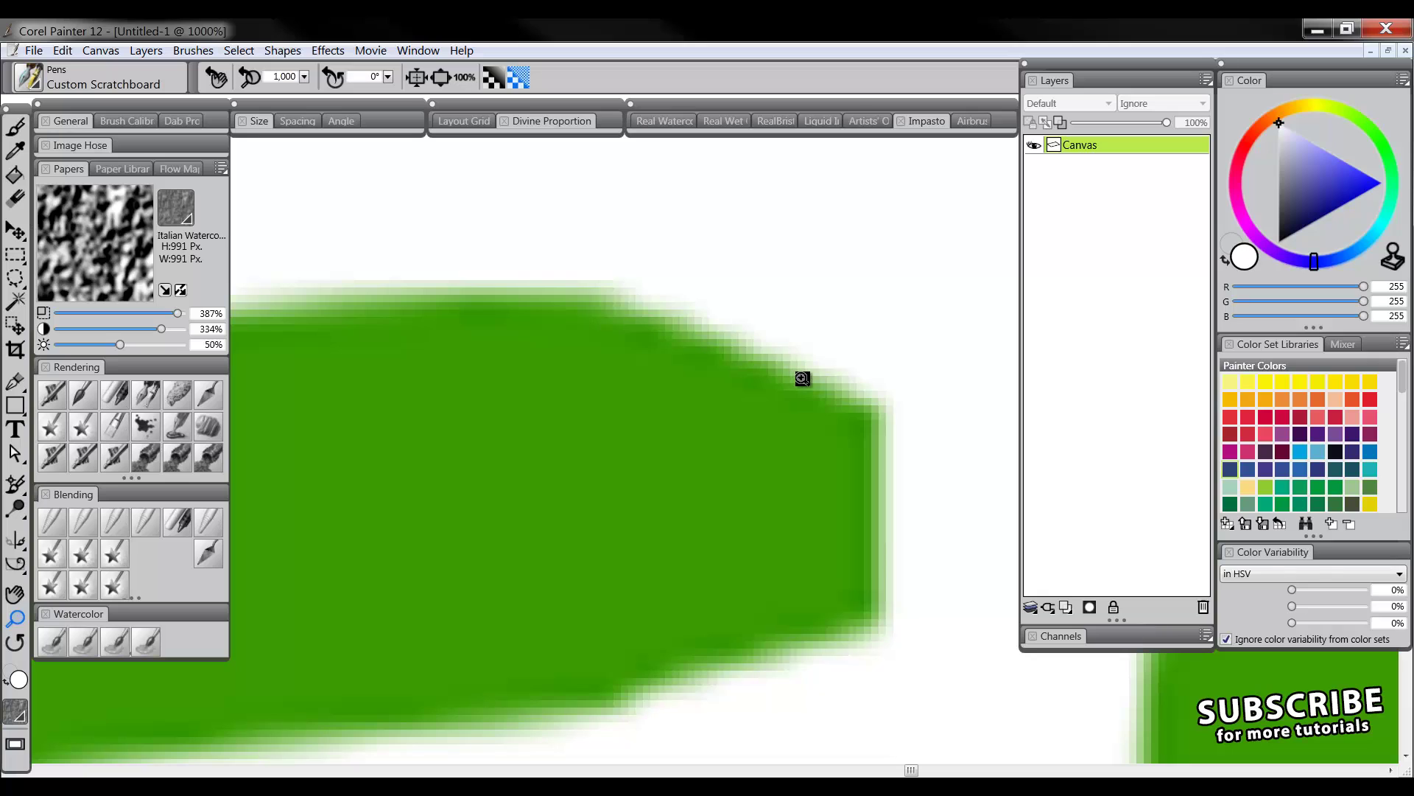
# - Zoom out until the whole word Resolution fits in view
pyautogui.keyDown('alt'); pyautogui.click(876, 529); pyautogui.keyUp('alt')
pyautogui.keyDown('alt'); pyautogui.click(876, 528); pyautogui.keyUp('alt')
pyautogui.keyDown('alt'); pyautogui.click(876, 529); pyautogui.keyUp('alt')
pyautogui.keyDown('alt'); pyautogui.click(875, 532); pyautogui.keyUp('alt')
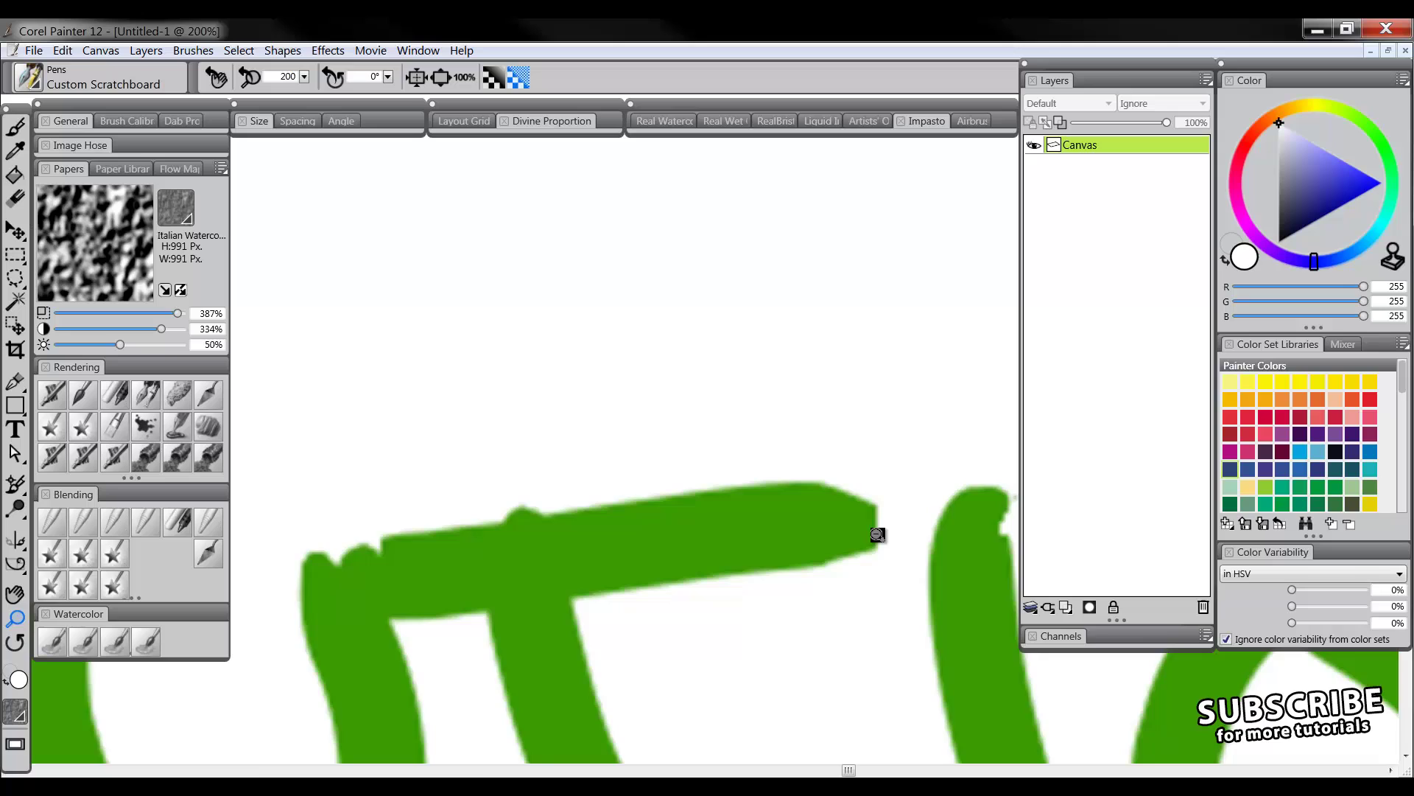
pyautogui.keyDown('alt'); pyautogui.click(876, 535); pyautogui.keyUp('alt')
pyautogui.keyDown('alt'); pyautogui.click(877, 538); pyautogui.keyUp('alt')
pyautogui.keyDown('alt'); pyautogui.click(877, 545); pyautogui.keyUp('alt')
pyautogui.keyDown('alt'); pyautogui.click(878, 553); pyautogui.keyUp('alt')
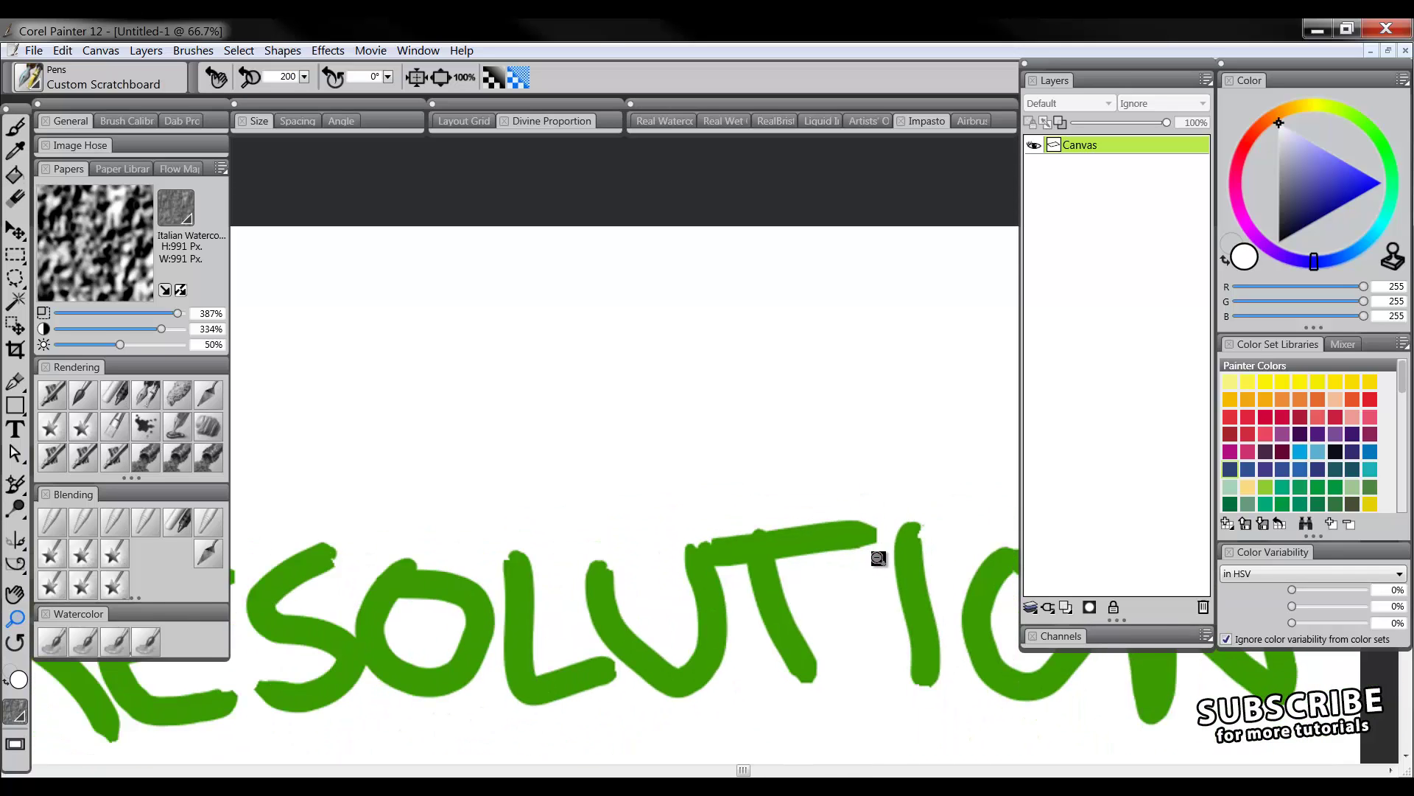
pyautogui.keyDown('alt'); pyautogui.click(878, 560); pyautogui.keyUp('alt')
pyautogui.keyDown('alt'); pyautogui.click(879, 567); pyautogui.keyUp('alt')
pyautogui.keyDown('alt'); pyautogui.click(881, 571); pyautogui.keyUp('alt')
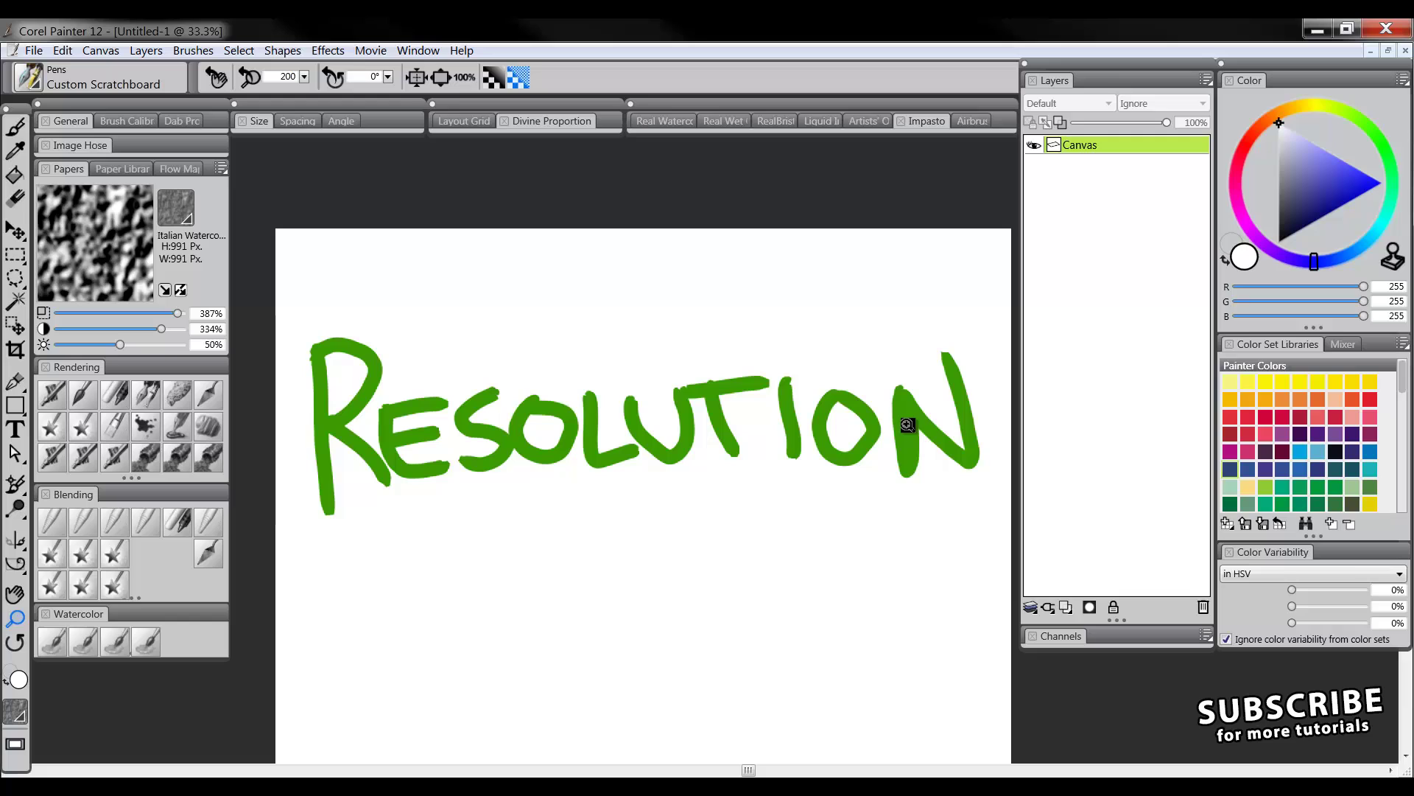
# - Shift the page up slightly and set the brush colour to bright red
pyautogui.moveTo(818, 479); pyautogui.dragTo(804, 406)
pyautogui.press('b')
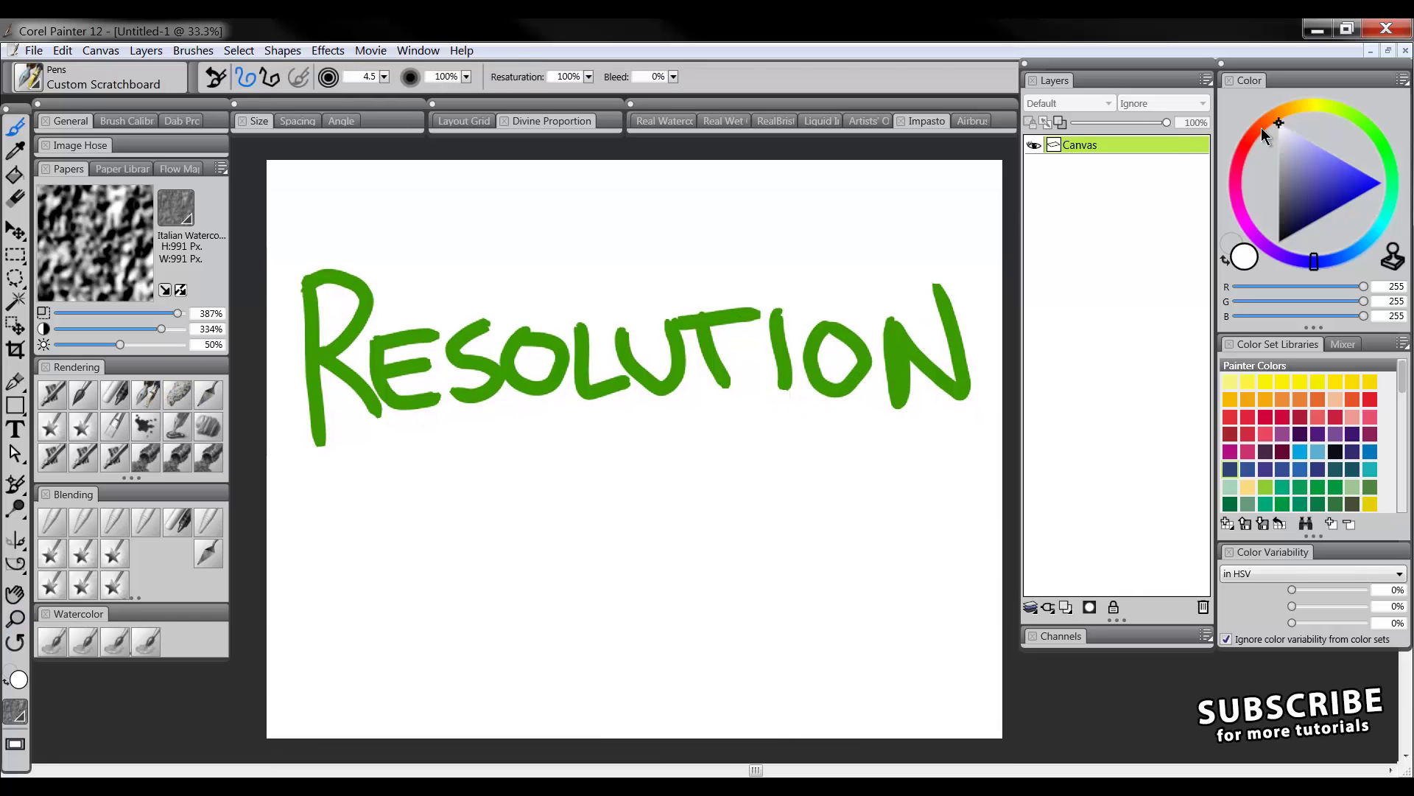
pyautogui.click(1261, 126)
pyautogui.moveTo(1359, 193); pyautogui.dragTo(1382, 183)
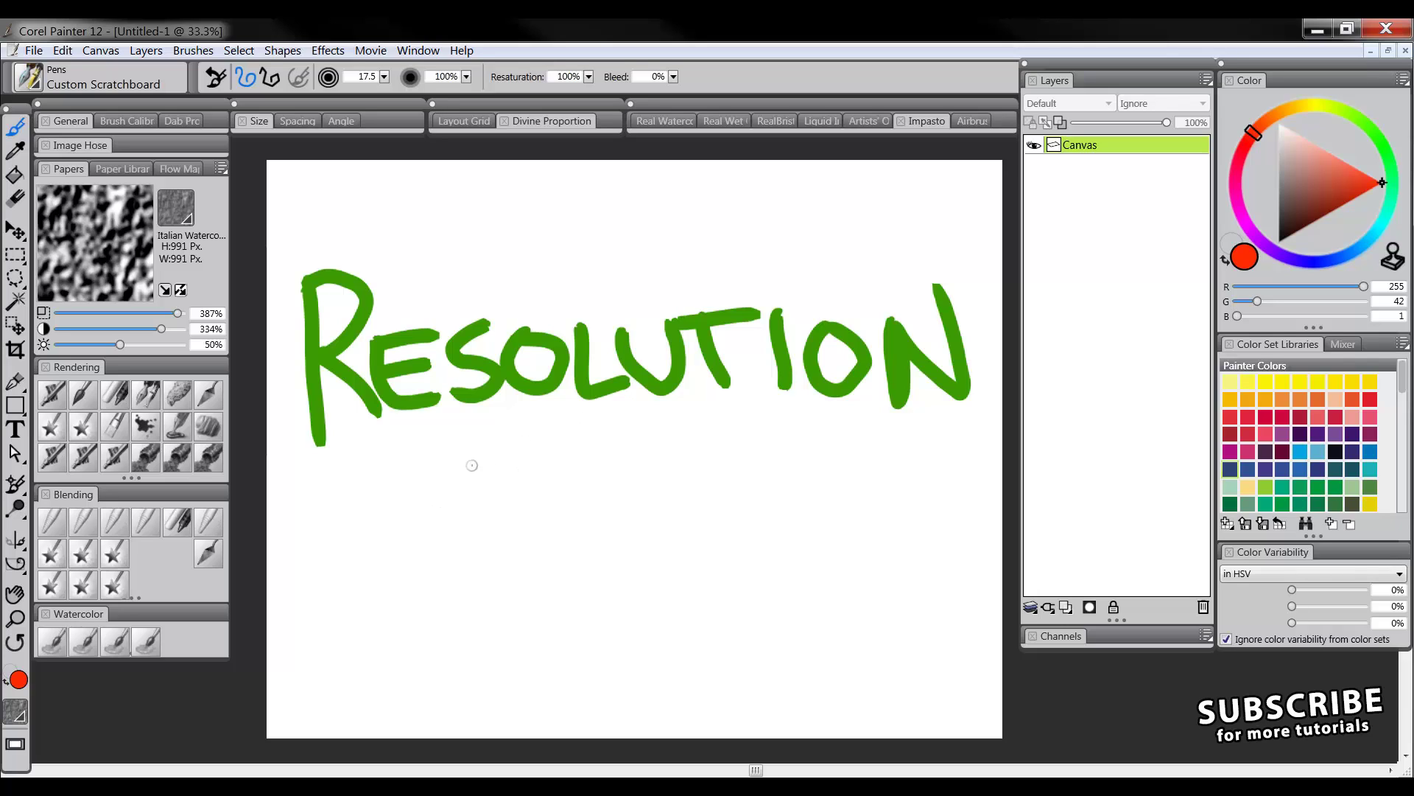
# - Hand-letter '300 DPI or PPI' and, below it, 'DOTS PER INCH' in red
pyautogui.moveTo(352, 506)
pyautogui.mouseDown()
pyautogui.moveTo(363, 563)
pyautogui.moveTo(421, 528)
pyautogui.moveTo(410, 519)
pyautogui.moveTo(512, 540)
pyautogui.moveTo(569, 548)
pyautogui.mouseUp()
pyautogui.moveTo(598, 526); pyautogui.dragTo(603, 539)
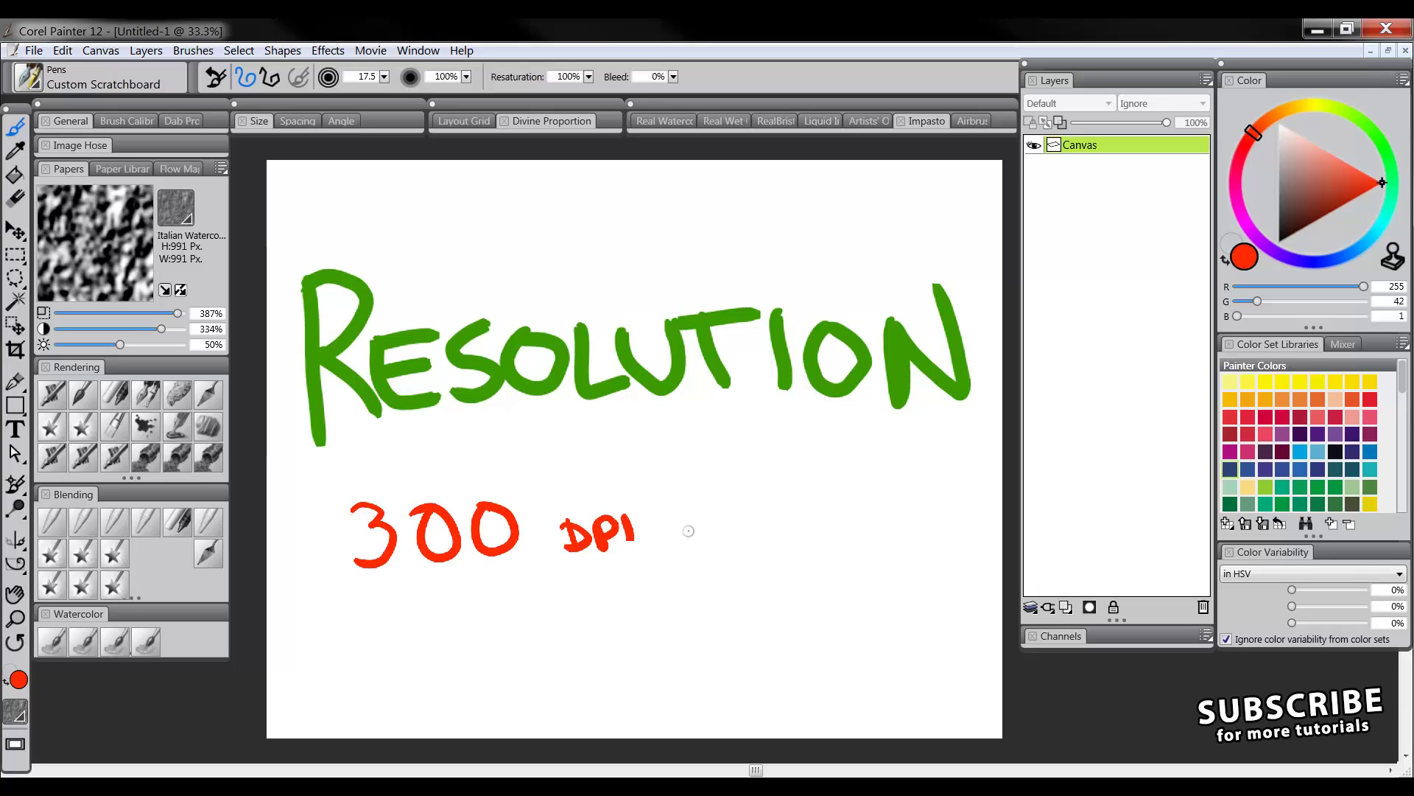
pyautogui.moveTo(742, 514)
pyautogui.mouseDown()
pyautogui.moveTo(736, 547)
pyautogui.moveTo(766, 534)
pyautogui.mouseUp()
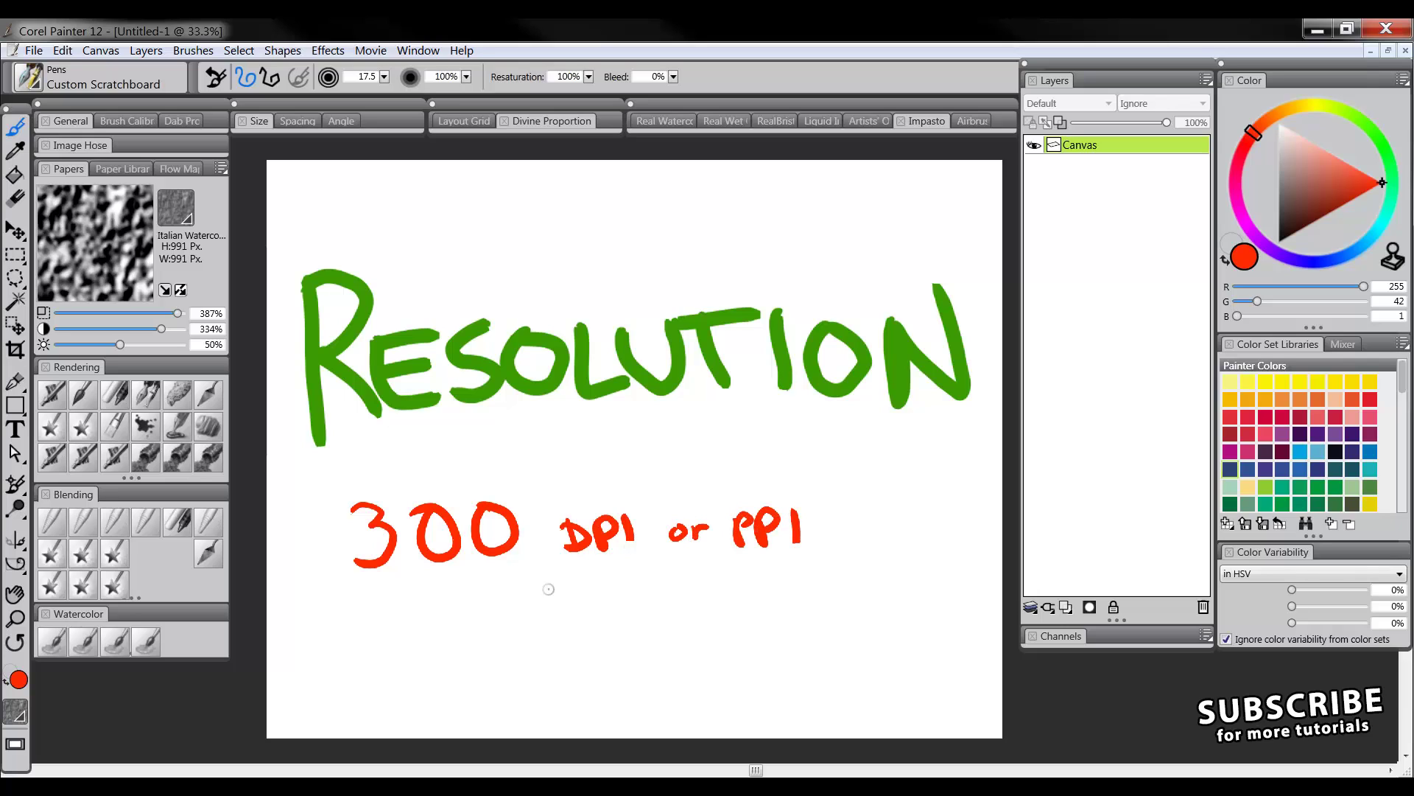
pyautogui.moveTo(539, 596)
pyautogui.mouseDown()
pyautogui.moveTo(541, 629)
pyautogui.moveTo(581, 602)
pyautogui.mouseUp()
pyautogui.moveTo(620, 595); pyautogui.dragTo(616, 619)
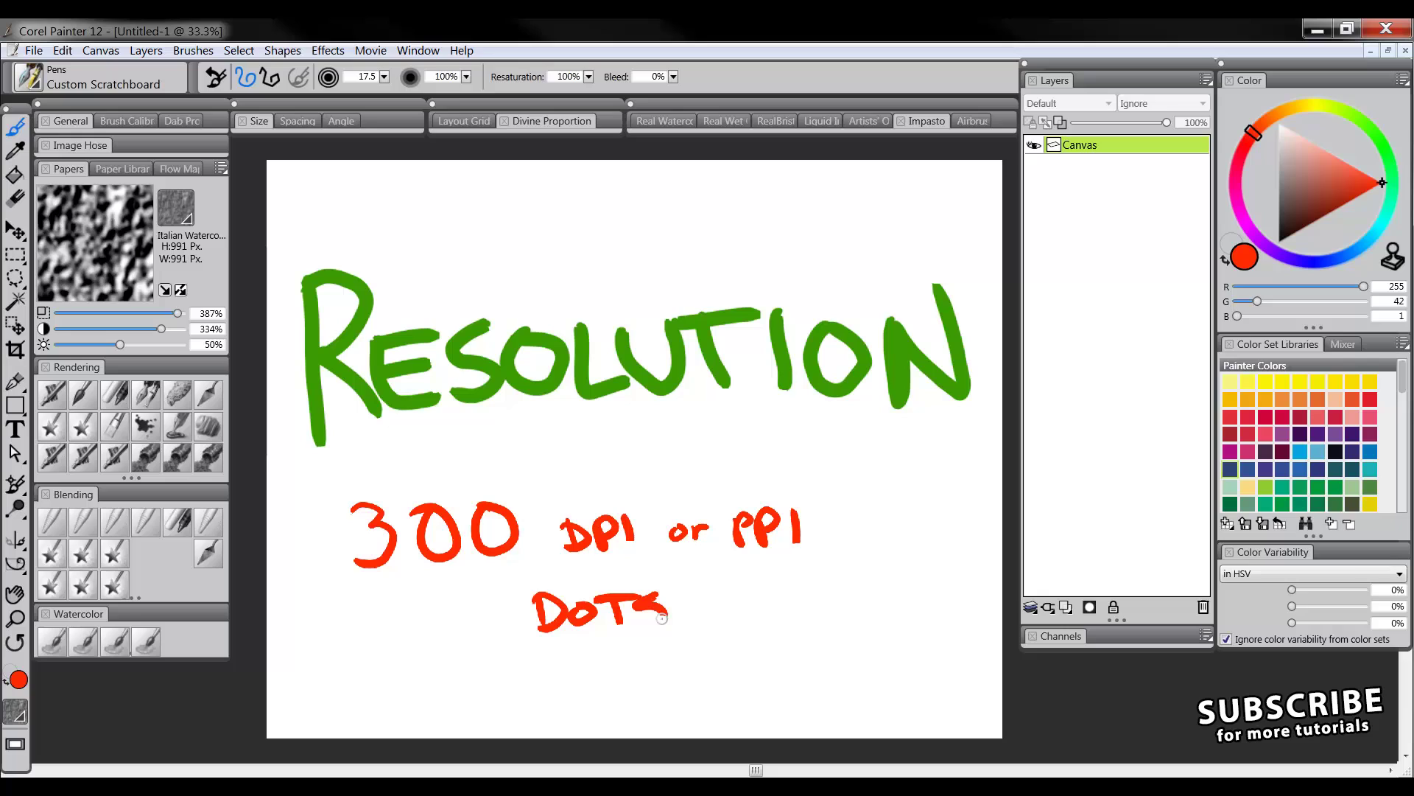
pyautogui.moveTo(661, 618); pyautogui.dragTo(644, 627)
pyautogui.moveTo(712, 604)
pyautogui.mouseDown()
pyautogui.moveTo(716, 627)
pyautogui.moveTo(725, 610)
pyautogui.moveTo(774, 622)
pyautogui.moveTo(795, 589)
pyautogui.moveTo(848, 622)
pyautogui.mouseUp()
pyautogui.moveTo(863, 591)
pyautogui.mouseDown()
pyautogui.moveTo(865, 623)
pyautogui.moveTo(894, 587)
pyautogui.mouseUp()
pyautogui.moveTo(919, 589)
pyautogui.mouseDown()
pyautogui.moveTo(905, 612)
pyautogui.moveTo(927, 621)
pyautogui.mouseUp()
pyautogui.moveTo(940, 586)
pyautogui.mouseDown()
pyautogui.moveTo(943, 623)
pyautogui.moveTo(957, 602)
pyautogui.mouseUp()
pyautogui.moveTo(955, 582); pyautogui.dragTo(959, 623)
# - Draw two red boxes of dots beneath the lettering, the second denser
pyautogui.moveTo(523, 666)
pyautogui.mouseDown()
pyautogui.moveTo(669, 672)
pyautogui.moveTo(542, 717)
pyautogui.moveTo(654, 664)
pyautogui.mouseUp()
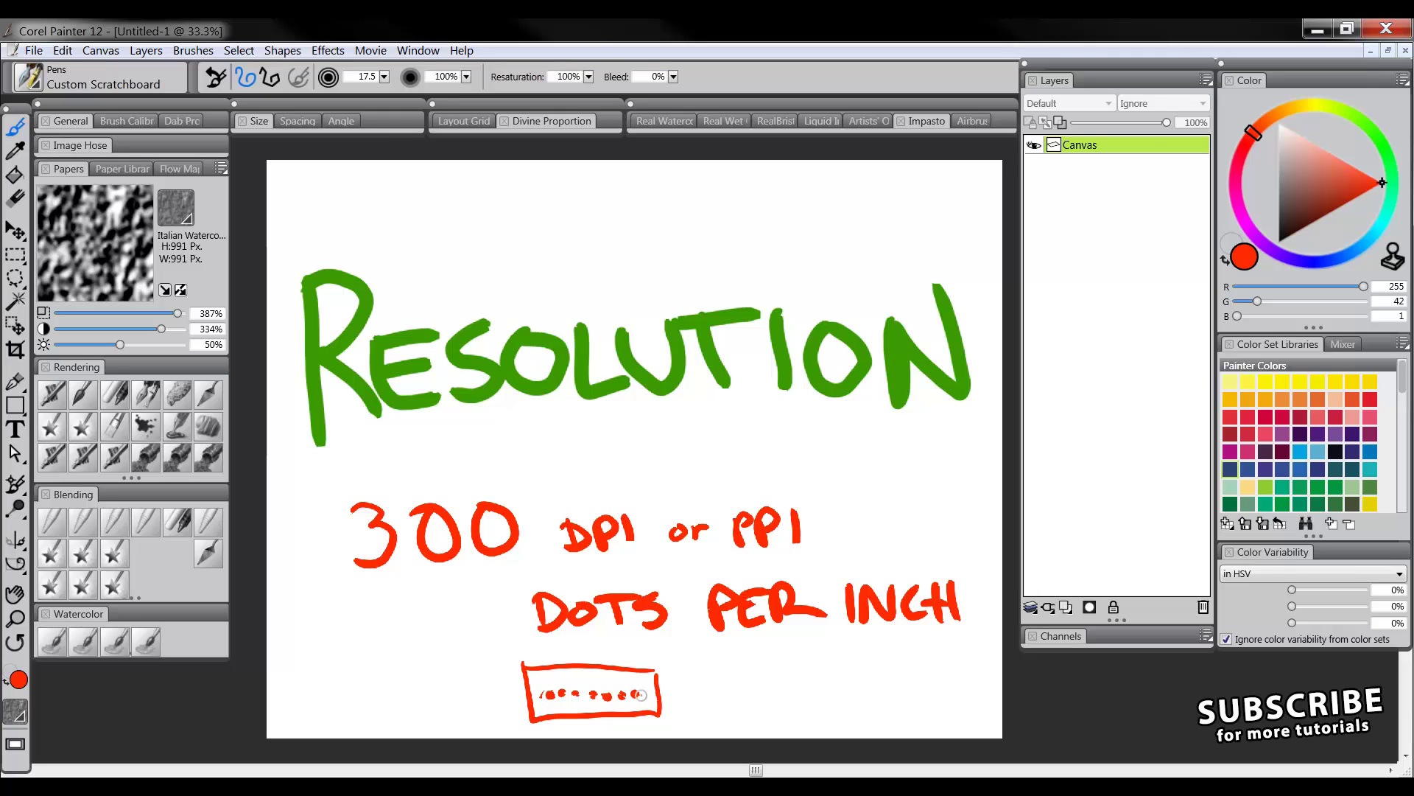
pyautogui.moveTo(691, 667); pyautogui.dragTo(875, 674)
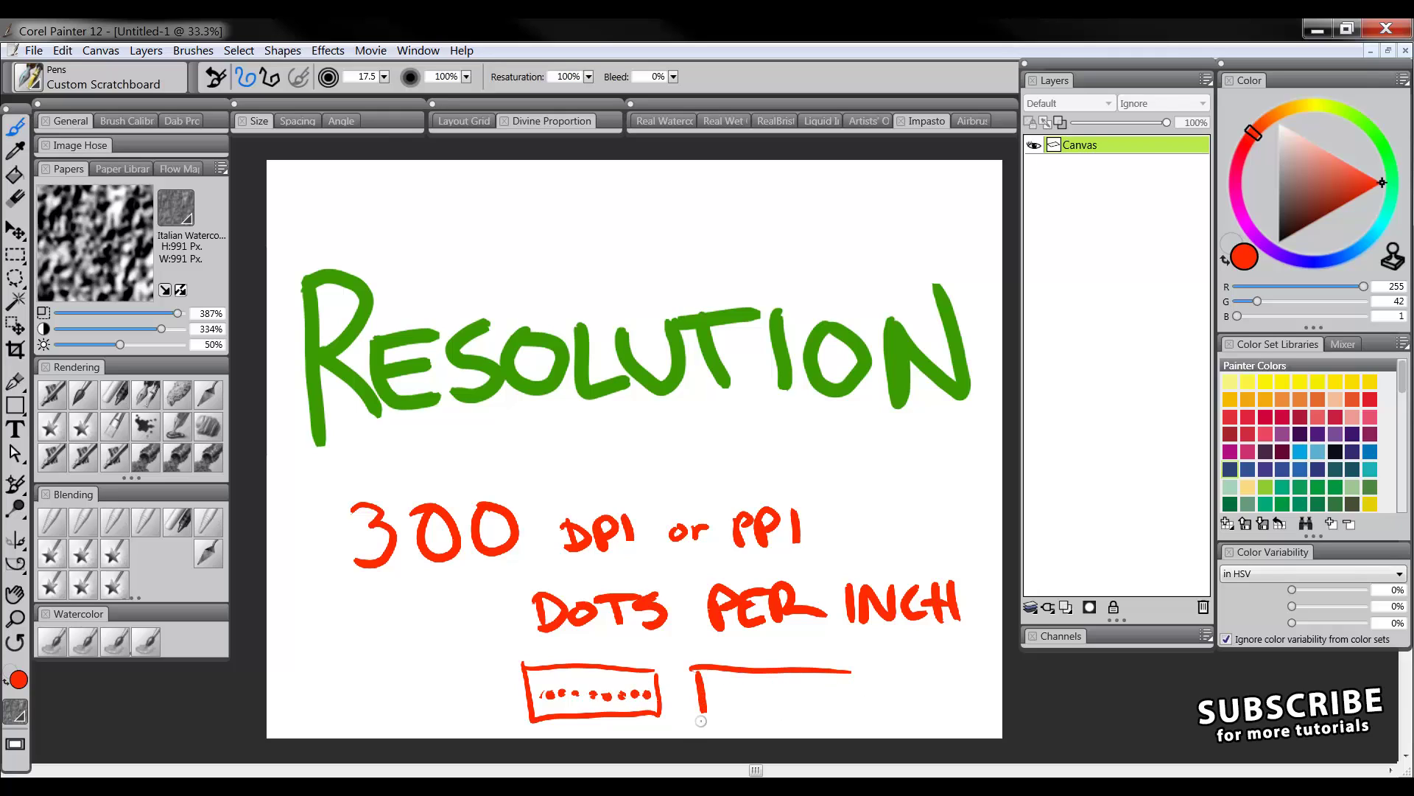
pyautogui.moveTo(701, 720)
pyautogui.mouseDown()
pyautogui.moveTo(842, 721)
pyautogui.moveTo(834, 671)
pyautogui.mouseUp()
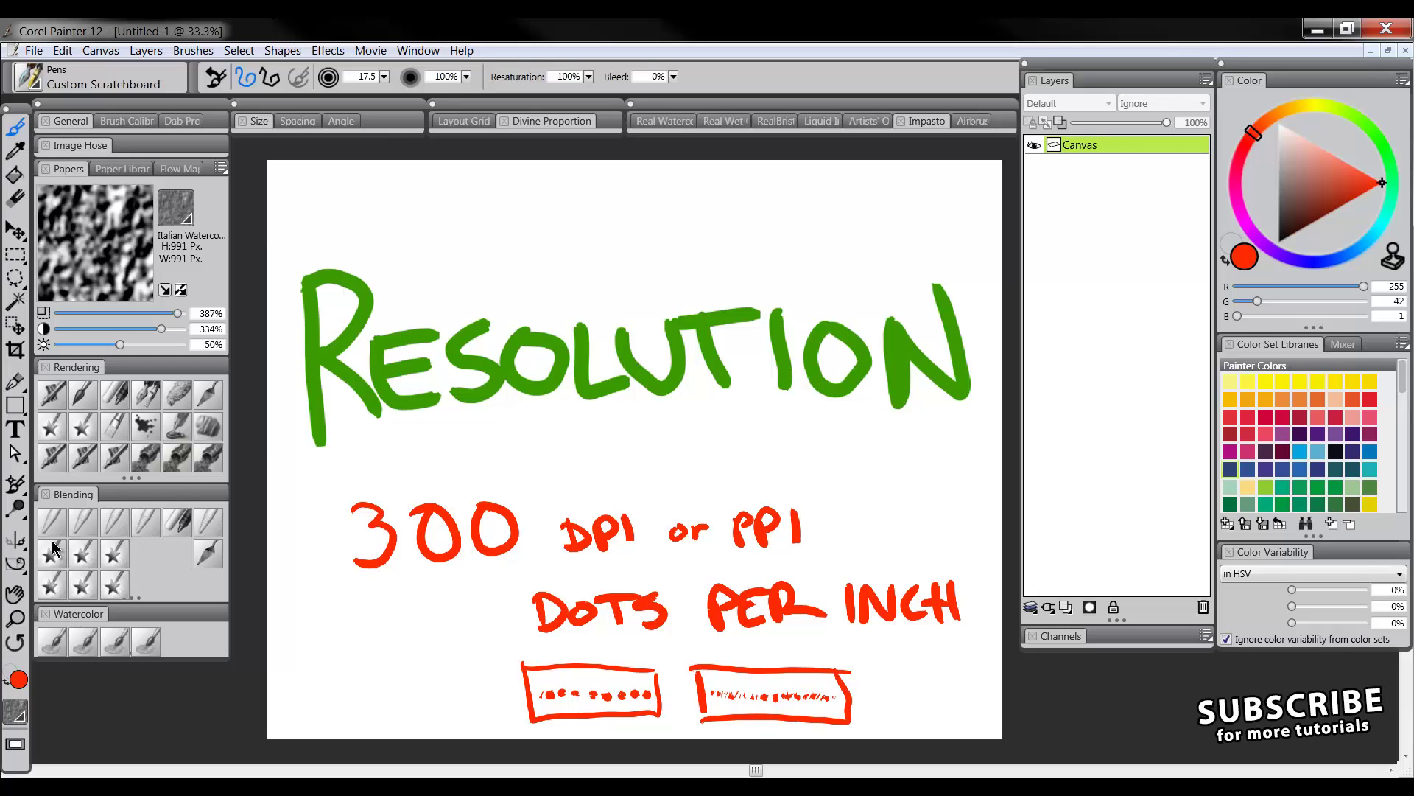
# - Magnify a green stroke of the lettering down to pixel level
pyautogui.click(16, 617)
pyautogui.click(780, 331)
pyautogui.click(792, 338)
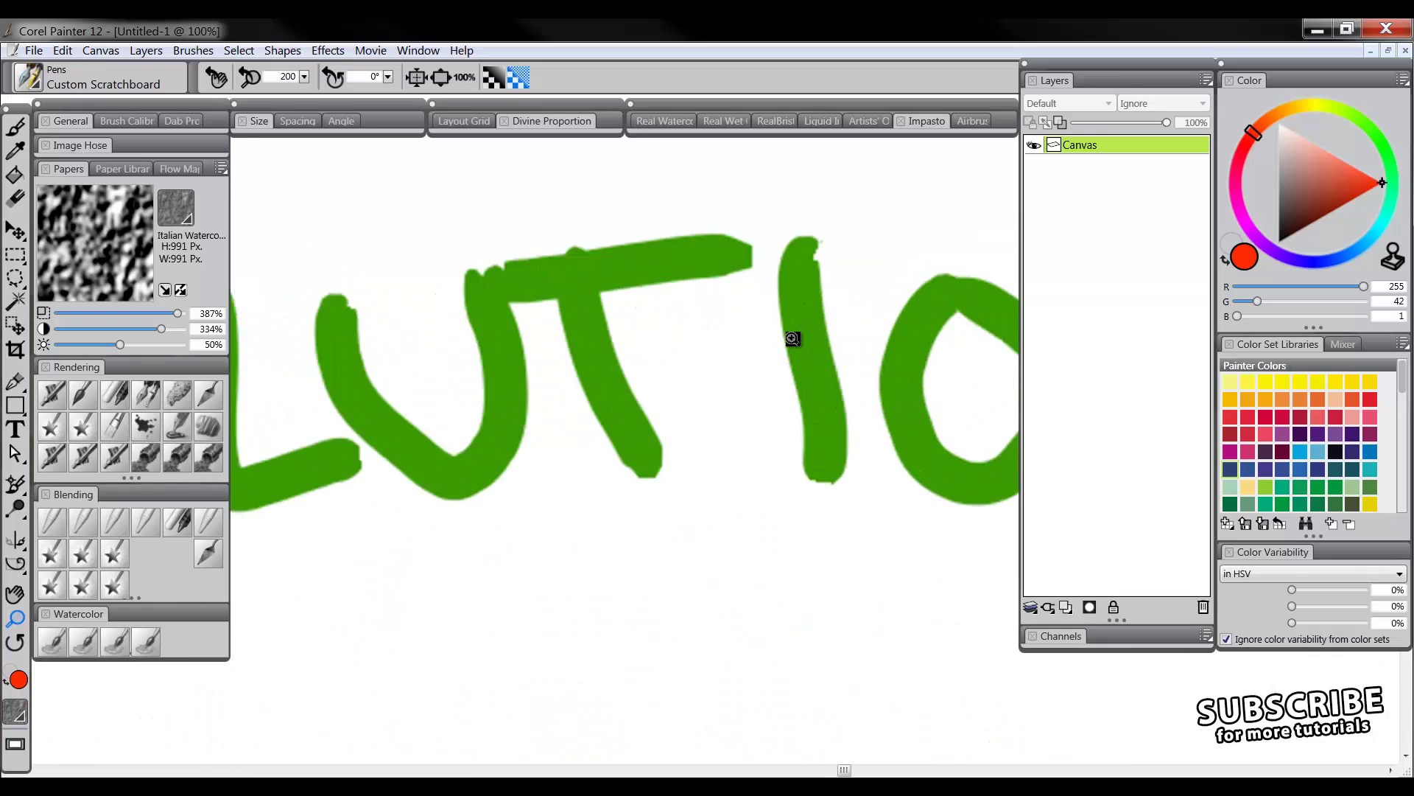
pyautogui.click(791, 341)
pyautogui.click(788, 351)
pyautogui.click(773, 358)
pyautogui.click(755, 350)
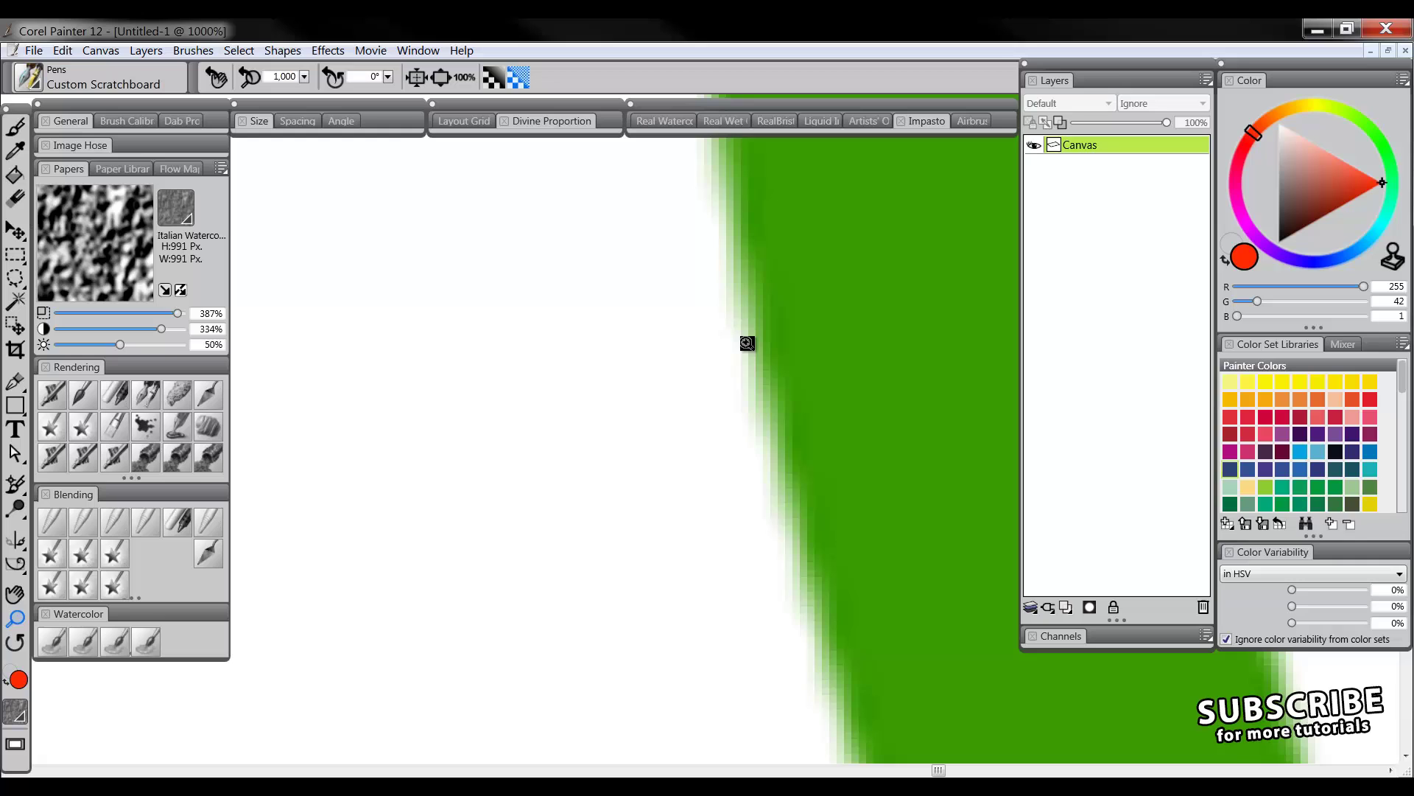
# - Zoom out to the whole page and bring the boxes under DOTS PER INCH into view
pyautogui.keyDown('alt'); pyautogui.click(767, 379); pyautogui.keyUp('alt')
pyautogui.keyDown('alt'); pyautogui.click(767, 381); pyautogui.keyUp('alt')
pyautogui.keyDown('alt'); pyautogui.click(768, 384); pyautogui.keyUp('alt')
pyautogui.keyDown('alt'); pyautogui.click(770, 390); pyautogui.keyUp('alt')
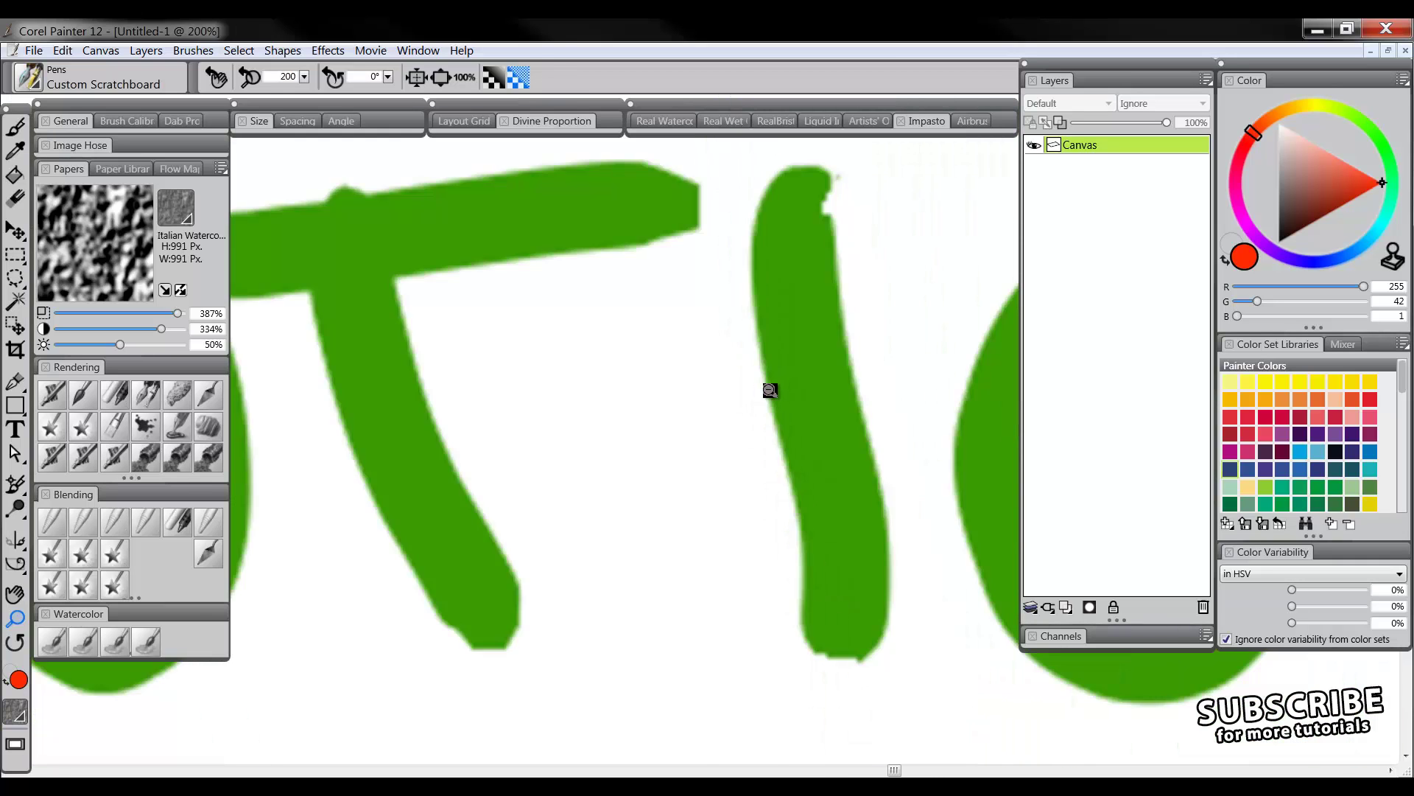
pyautogui.keyDown('alt'); pyautogui.click(769, 391); pyautogui.keyUp('alt')
pyautogui.keyDown('alt'); pyautogui.click(767, 394); pyautogui.keyUp('alt')
pyautogui.keyDown('alt'); pyautogui.click(772, 396); pyautogui.keyUp('alt')
pyautogui.keyDown('alt'); pyautogui.click(773, 400); pyautogui.keyUp('alt')
pyautogui.keyDown('alt'); pyautogui.click(773, 404); pyautogui.keyUp('alt')
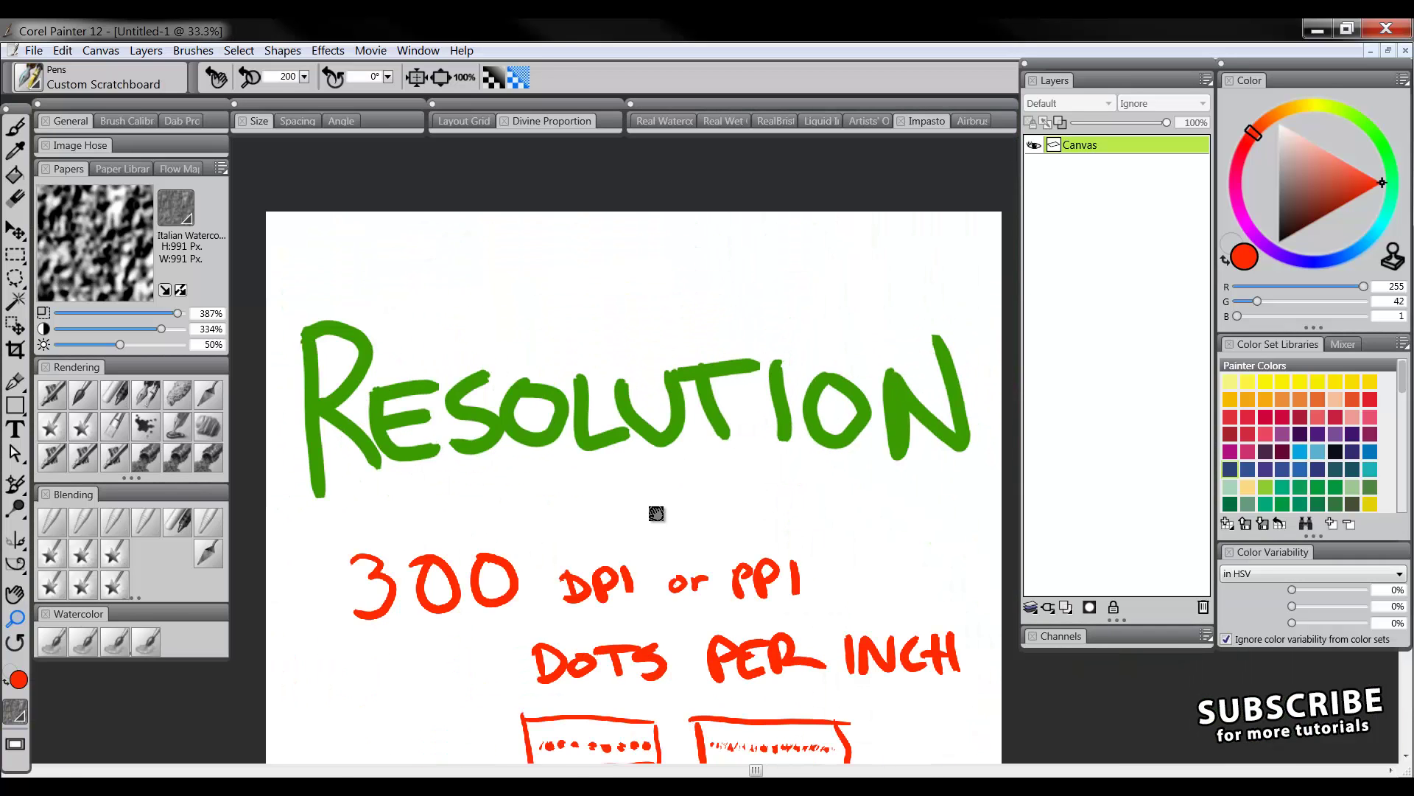
pyautogui.moveTo(656, 513); pyautogui.dragTo(451, 439)
# - Scribble thin red diagonal strokes below RESOLUTION
pyautogui.click(145, 395)
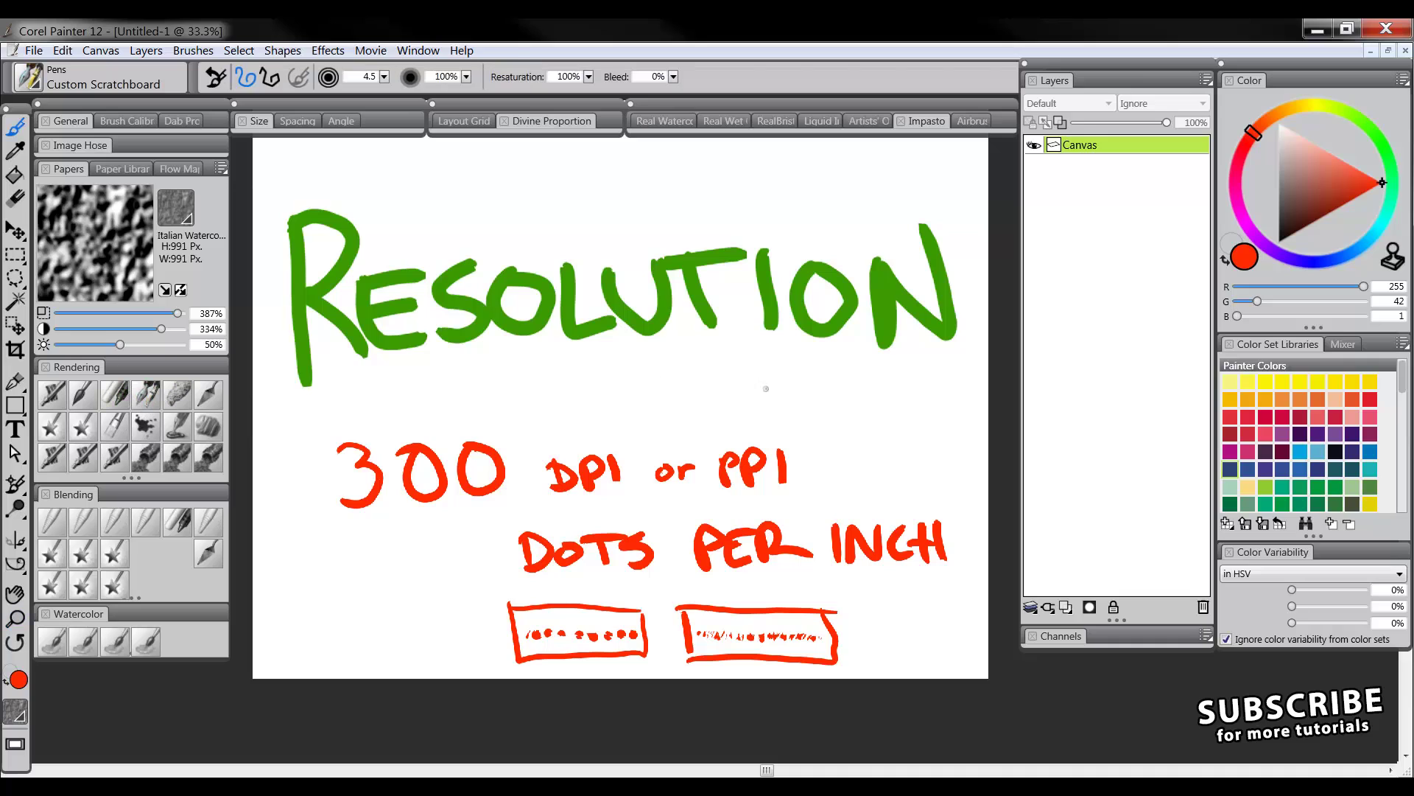
pyautogui.moveTo(711, 419)
pyautogui.mouseDown()
pyautogui.moveTo(761, 374)
pyautogui.moveTo(875, 410)
pyautogui.mouseUp()
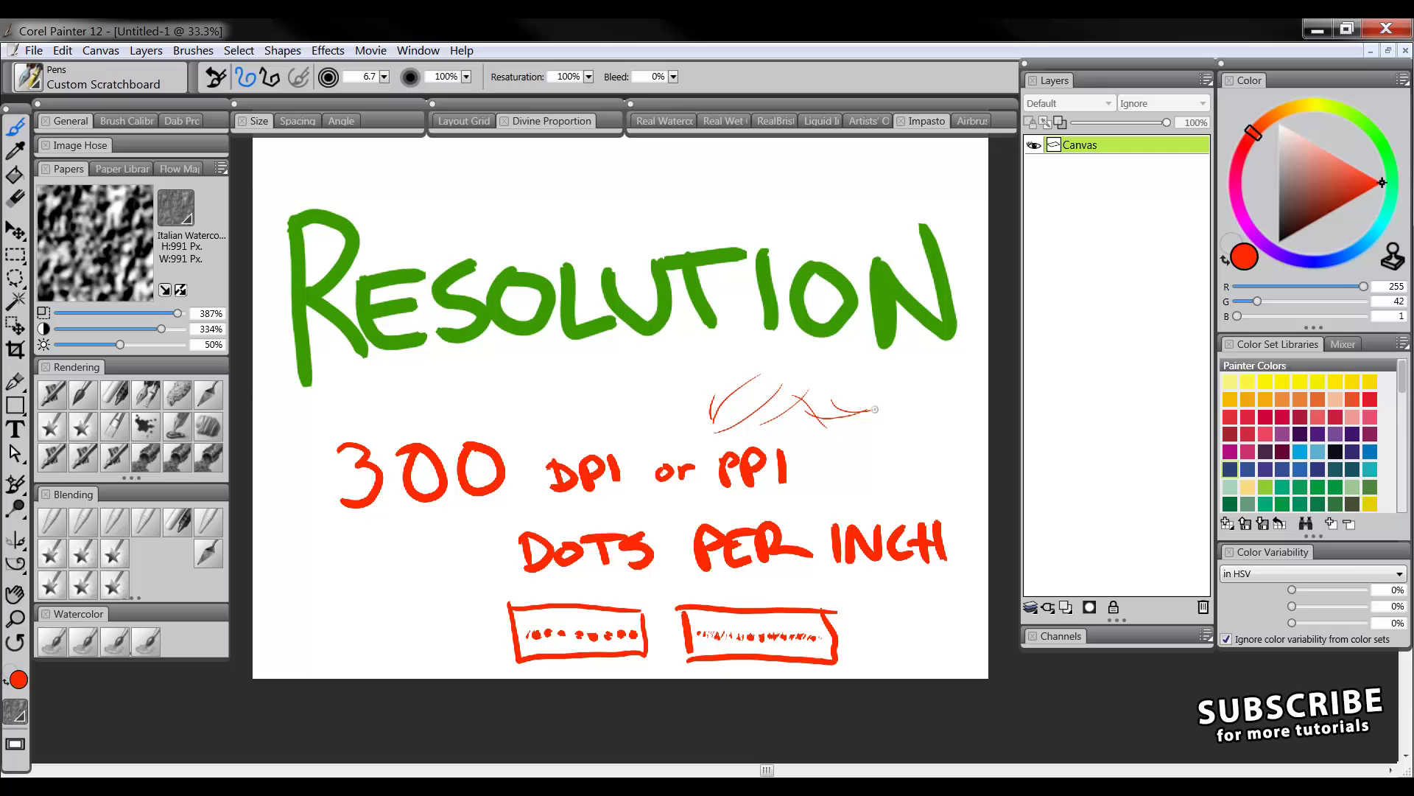
pyautogui.click(15, 617)
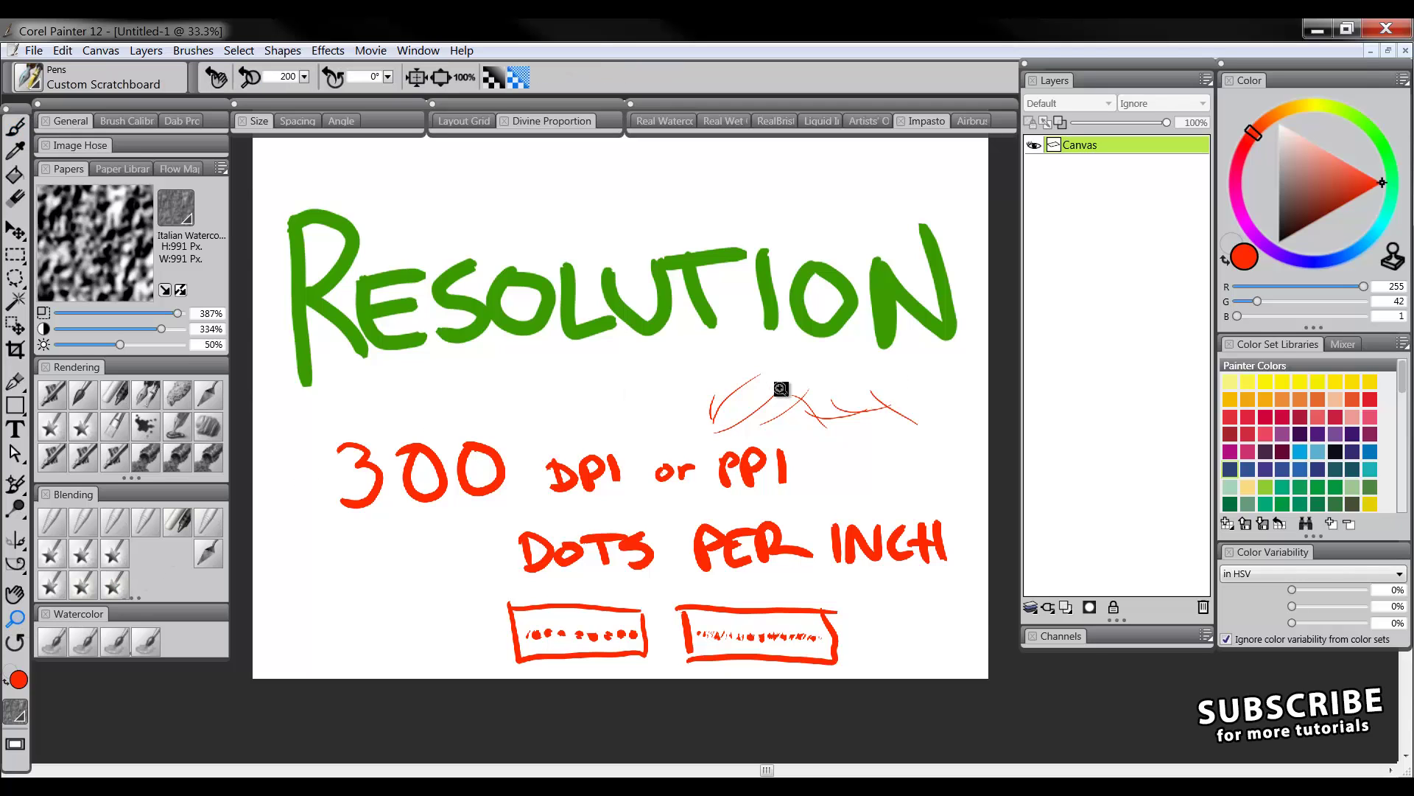
# - Magnify the red scribbles down to pixel level
pyautogui.click(780, 403)
pyautogui.click(780, 402)
pyautogui.click(782, 398)
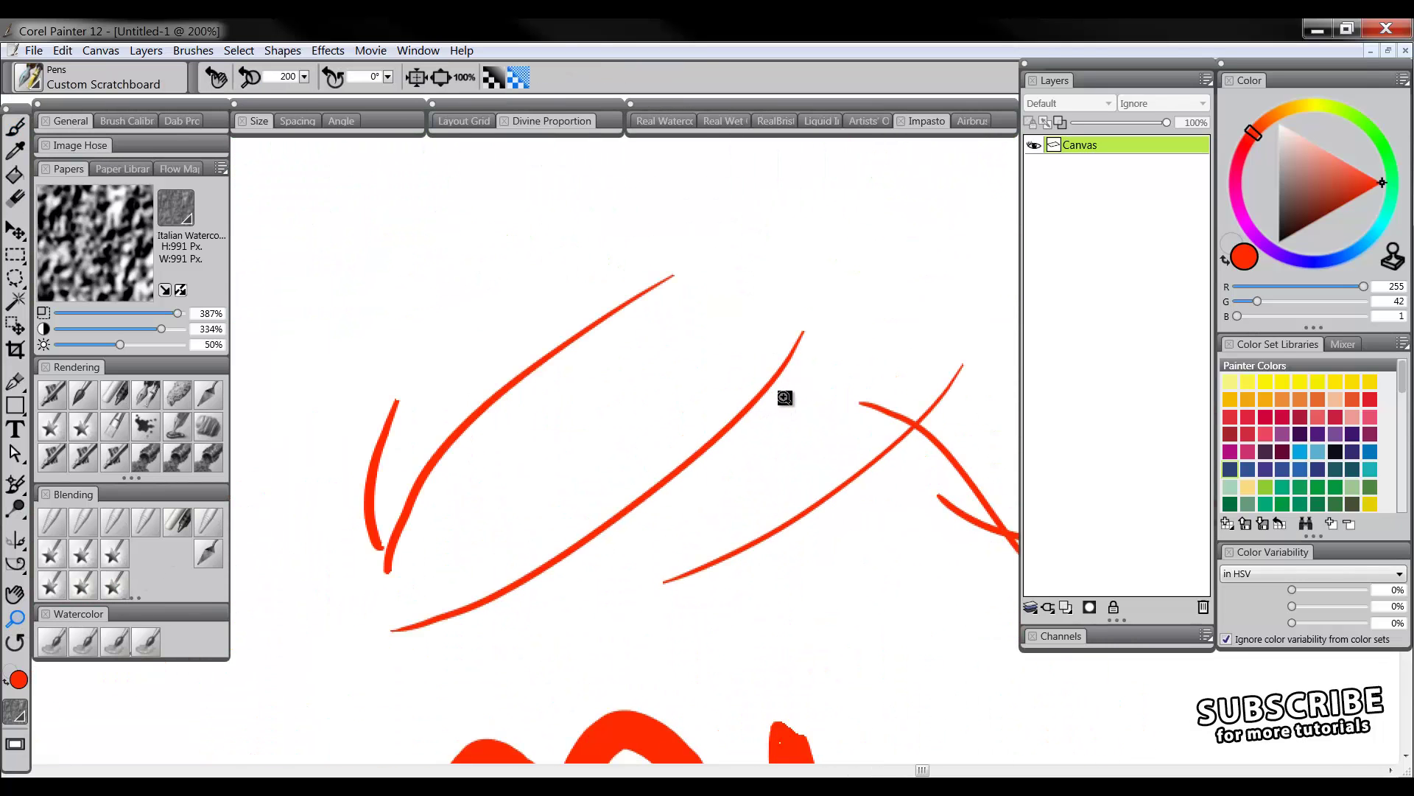
pyautogui.click(785, 389)
pyautogui.click(765, 385)
pyautogui.click(766, 386)
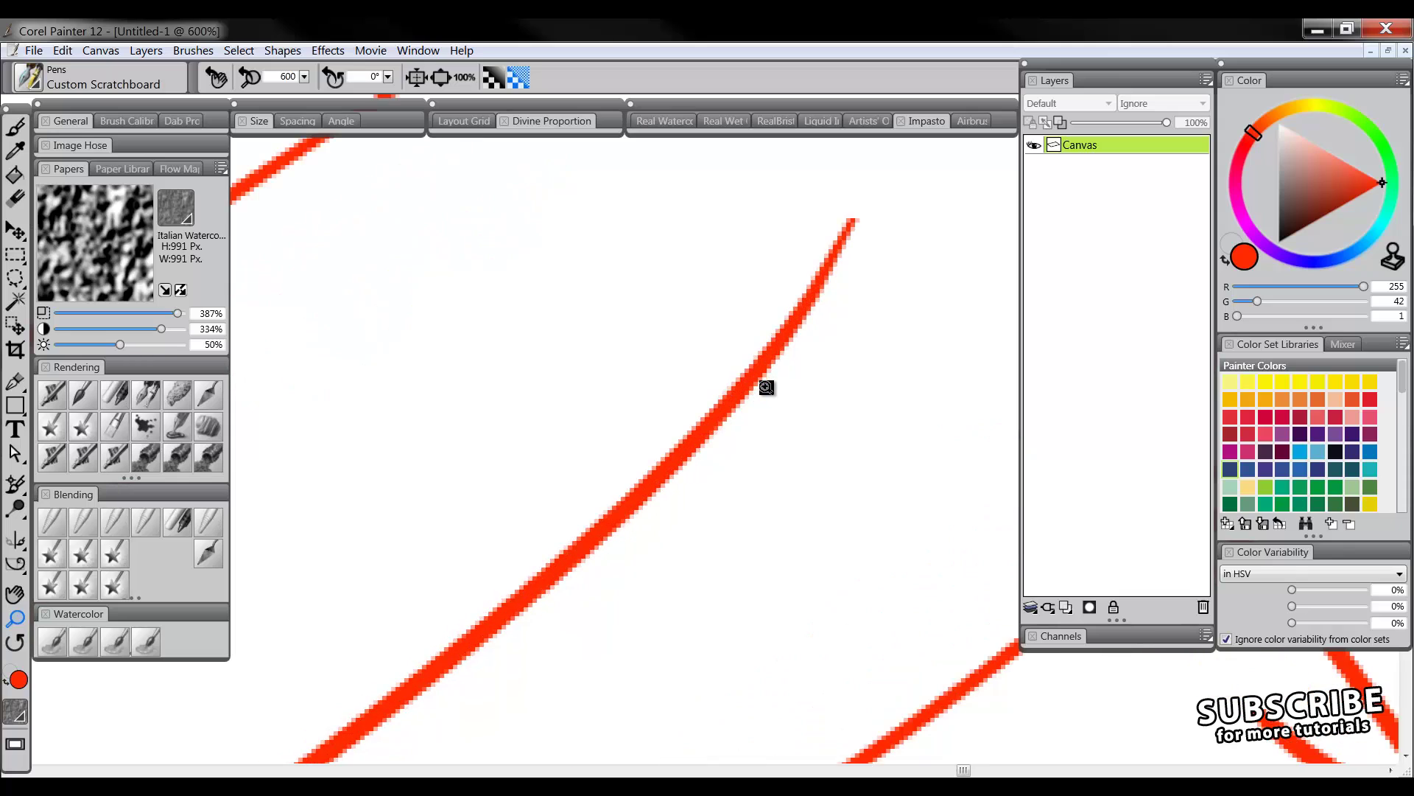
# - Shrink the brush to size 1.0 and draw a hairline red stroke beside the thicker one
pyautogui.click(112, 392)
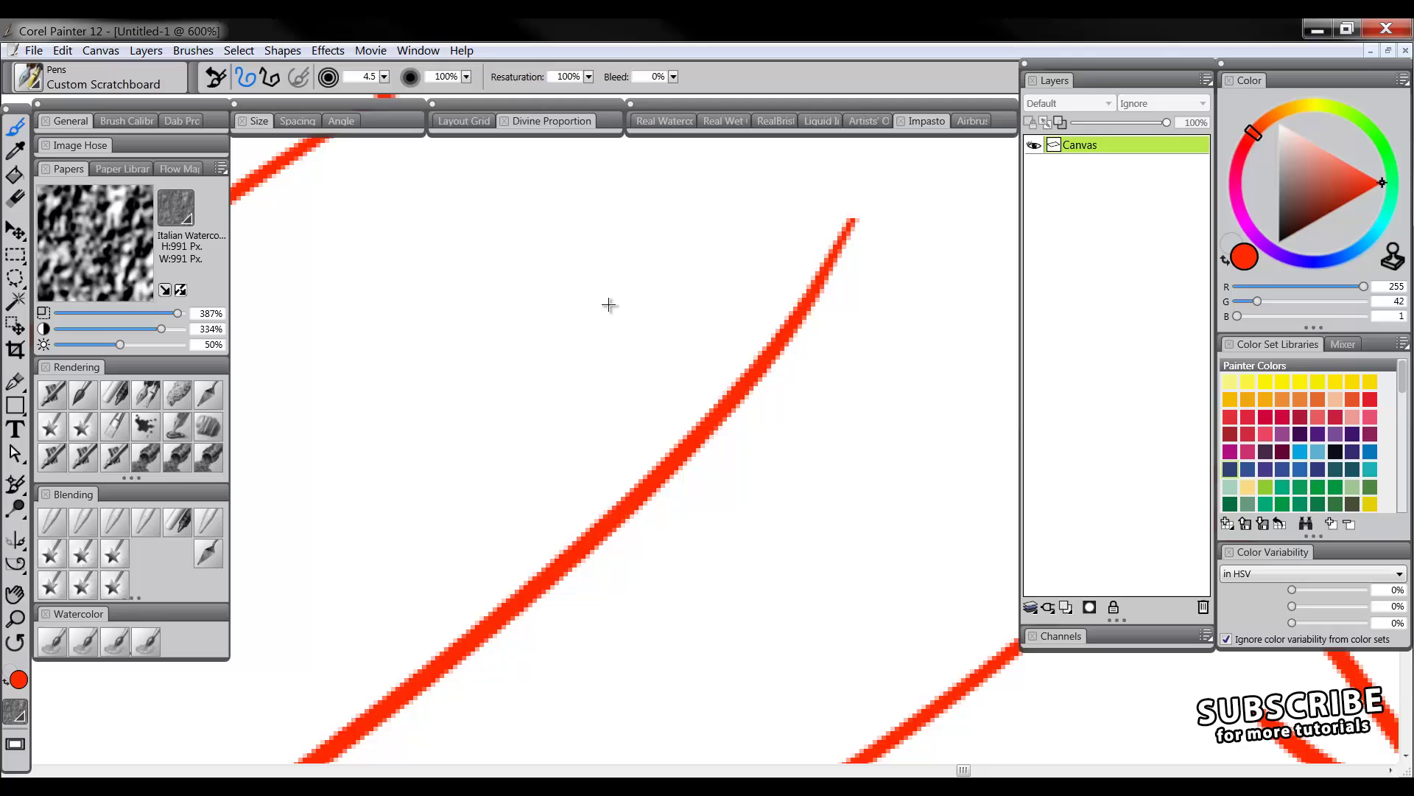
pyautogui.press('[')
pyautogui.moveTo(660, 285); pyautogui.dragTo(446, 436)
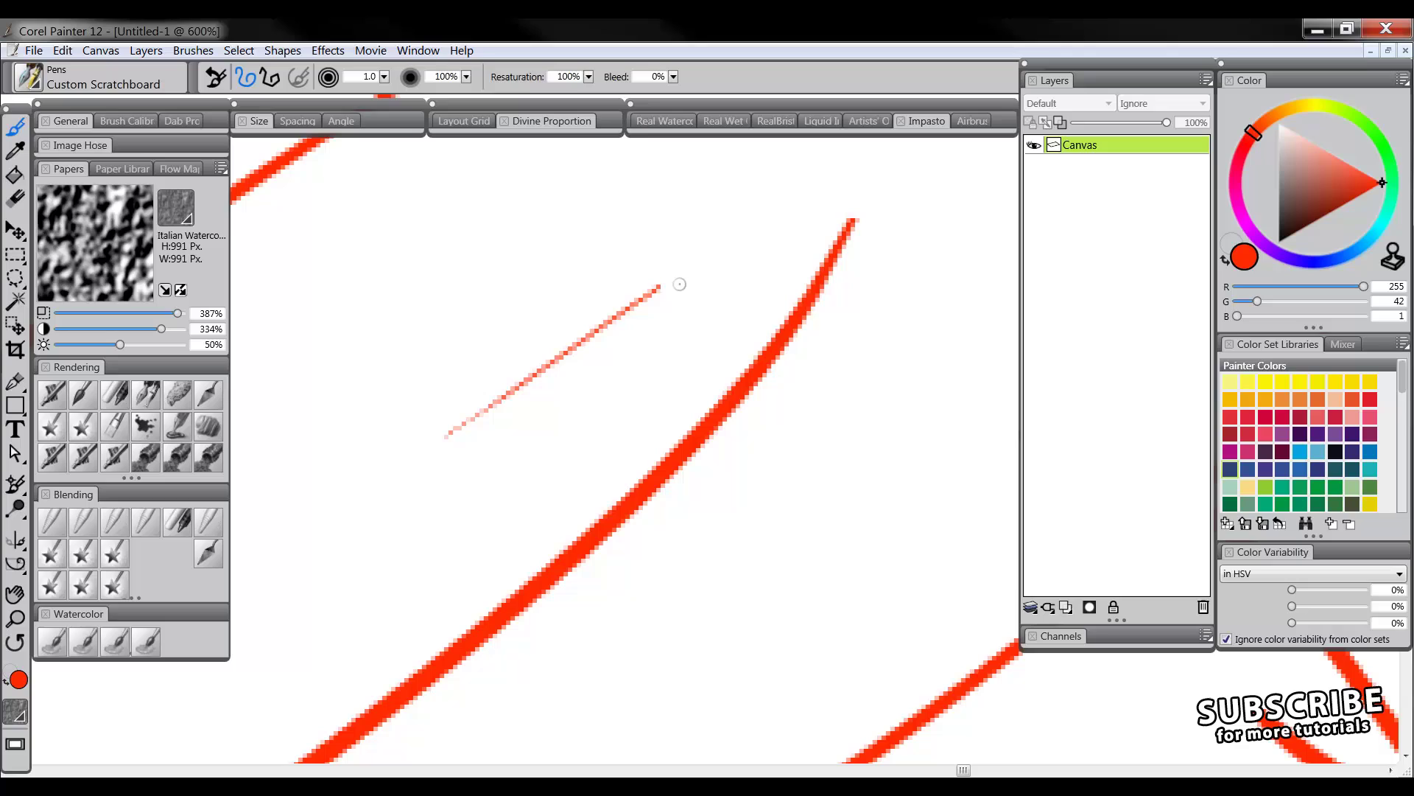
# - Zoom back out to 25% to show the whole sheet
pyautogui.click(16, 618)
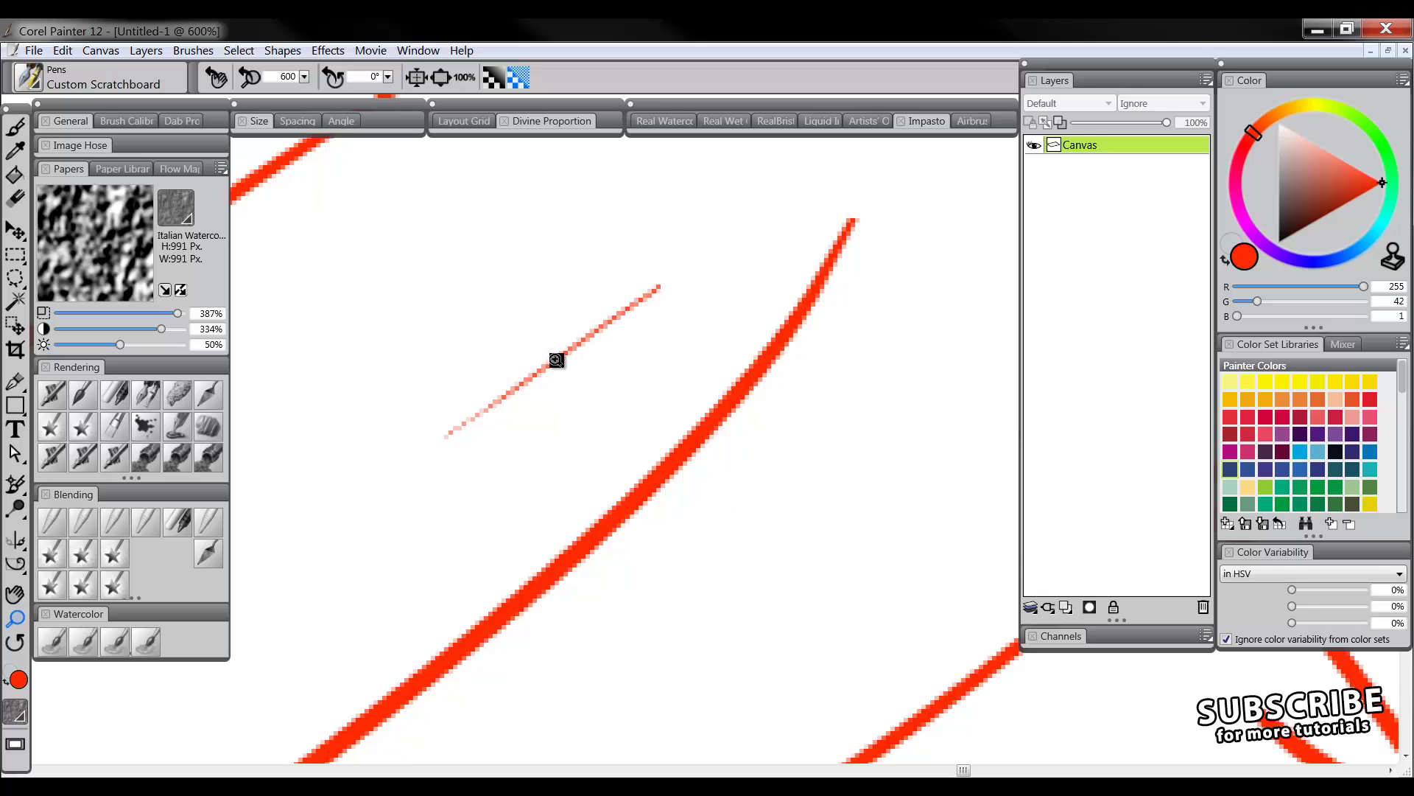
pyautogui.keyDown('alt'); pyautogui.click(710, 366); pyautogui.keyUp('alt')
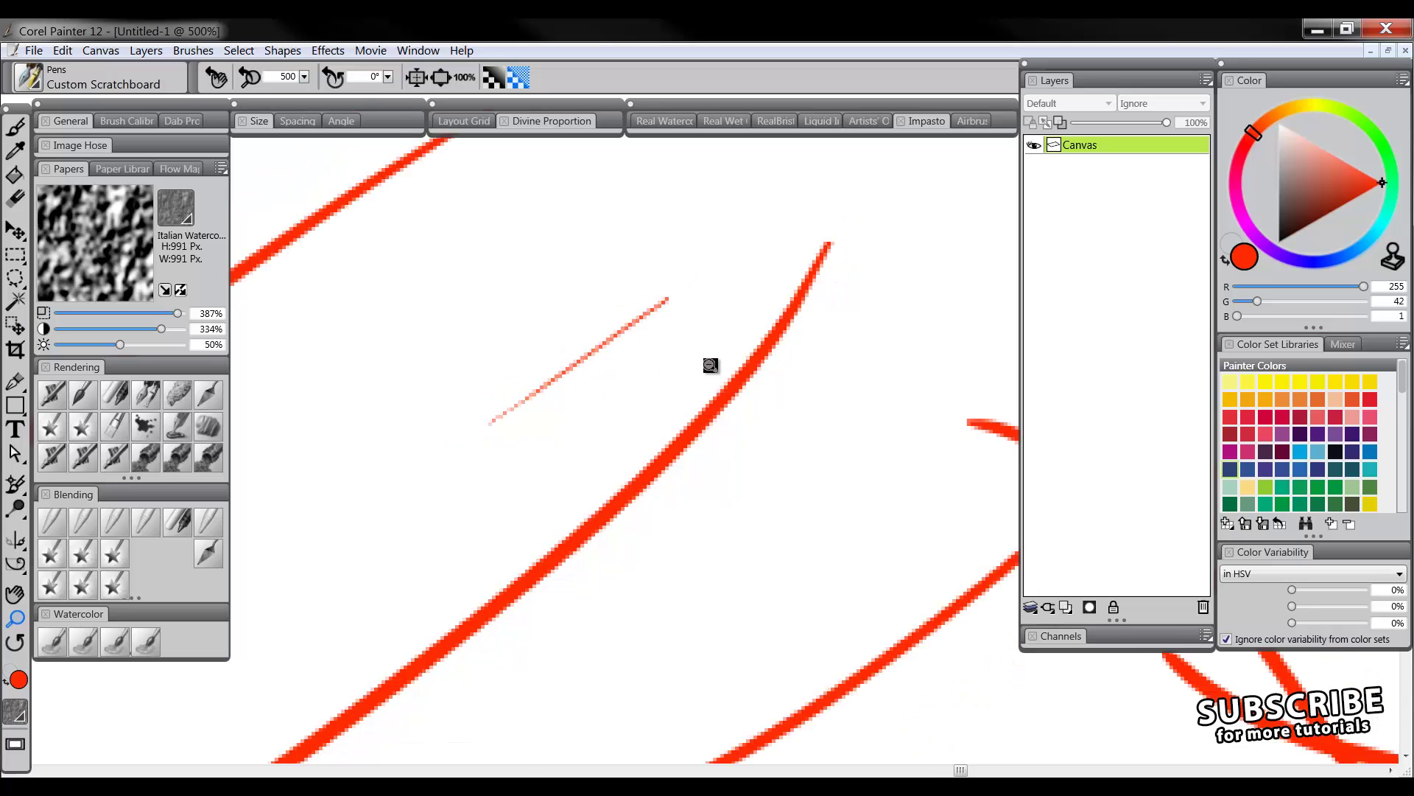
pyautogui.keyDown('alt'); pyautogui.click(714, 373); pyautogui.keyUp('alt')
pyautogui.keyDown('alt'); pyautogui.click(720, 386); pyautogui.keyUp('alt')
pyautogui.keyDown('alt'); pyautogui.click(725, 396); pyautogui.keyUp('alt')
pyautogui.keyDown('alt'); pyautogui.click(729, 405); pyautogui.keyUp('alt')
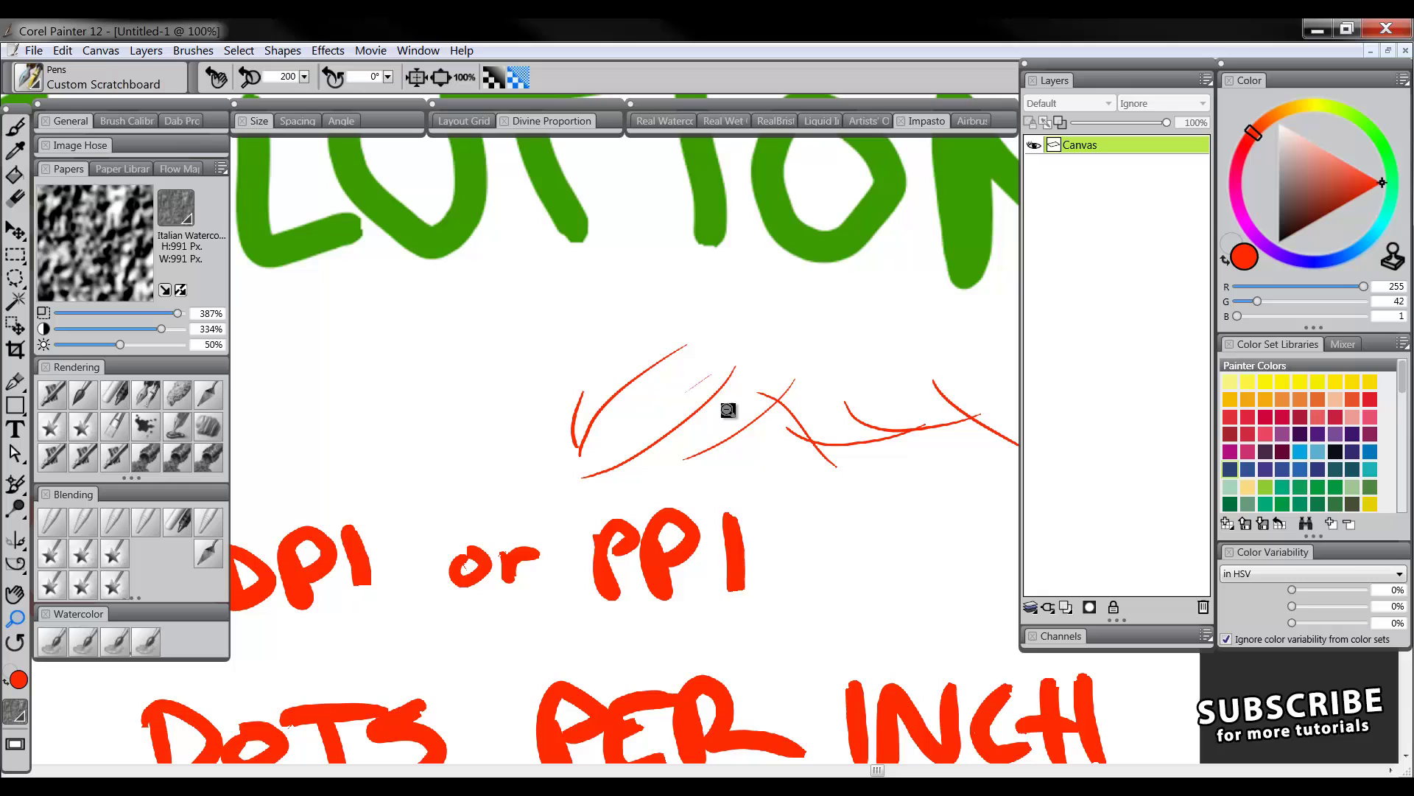
pyautogui.keyDown('alt'); pyautogui.click(730, 410); pyautogui.keyUp('alt')
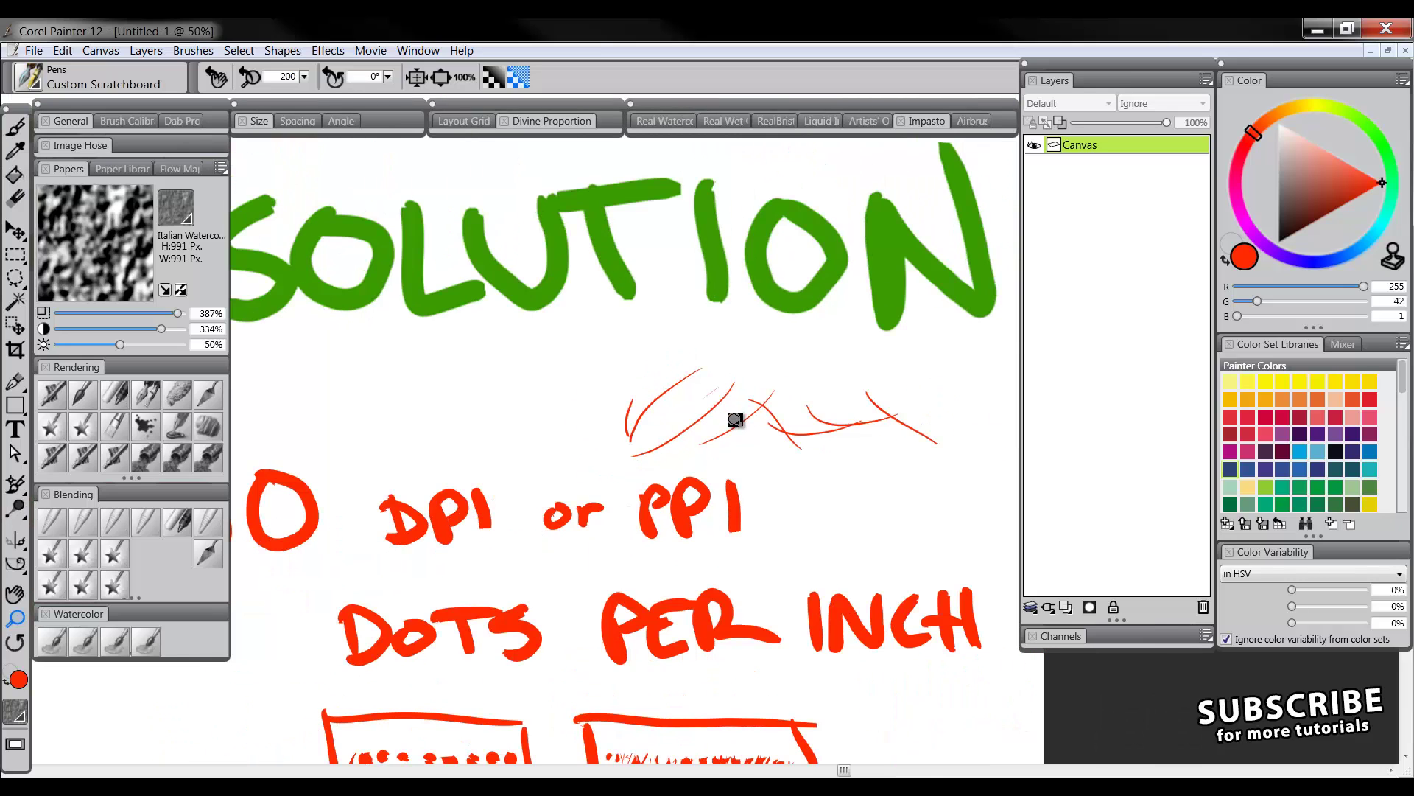
pyautogui.keyDown('alt'); pyautogui.click(738, 424); pyautogui.keyUp('alt')
pyautogui.keyDown('alt'); pyautogui.click(774, 469); pyautogui.keyUp('alt')
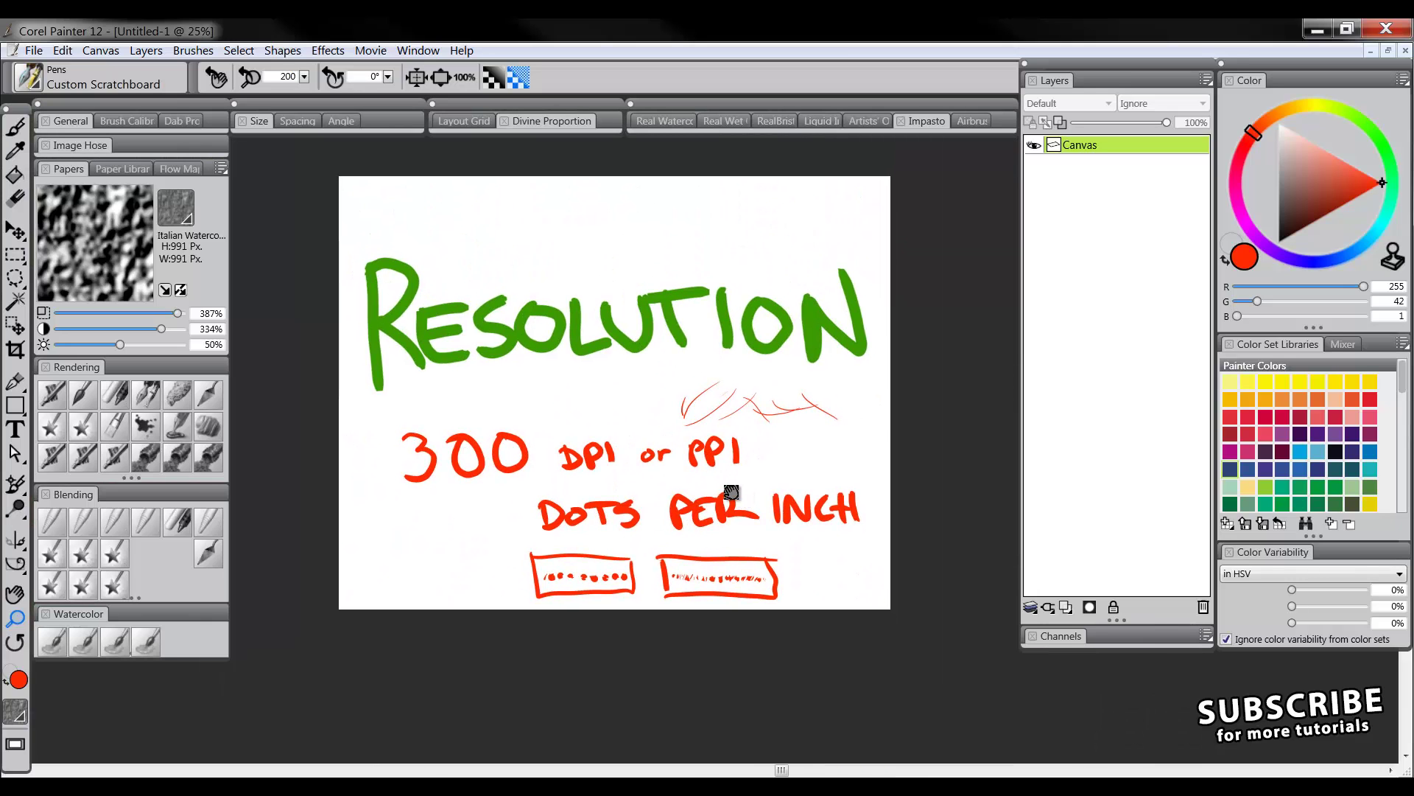
# - Hand-letter '72' with 'WEB' beneath it in red at the lower left
pyautogui.click(146, 395)
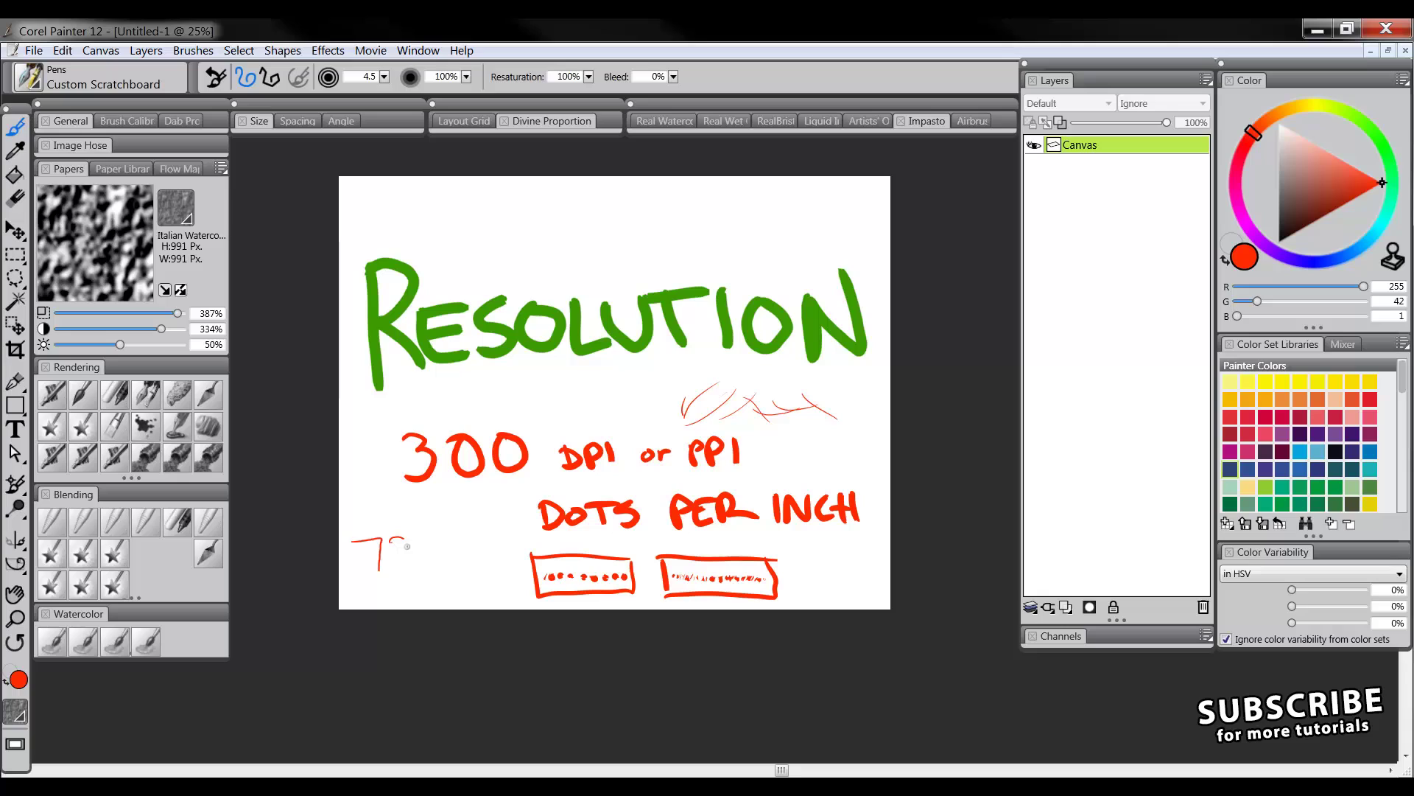
pyautogui.moveTo(407, 545); pyautogui.dragTo(431, 565)
pyautogui.click(14, 617)
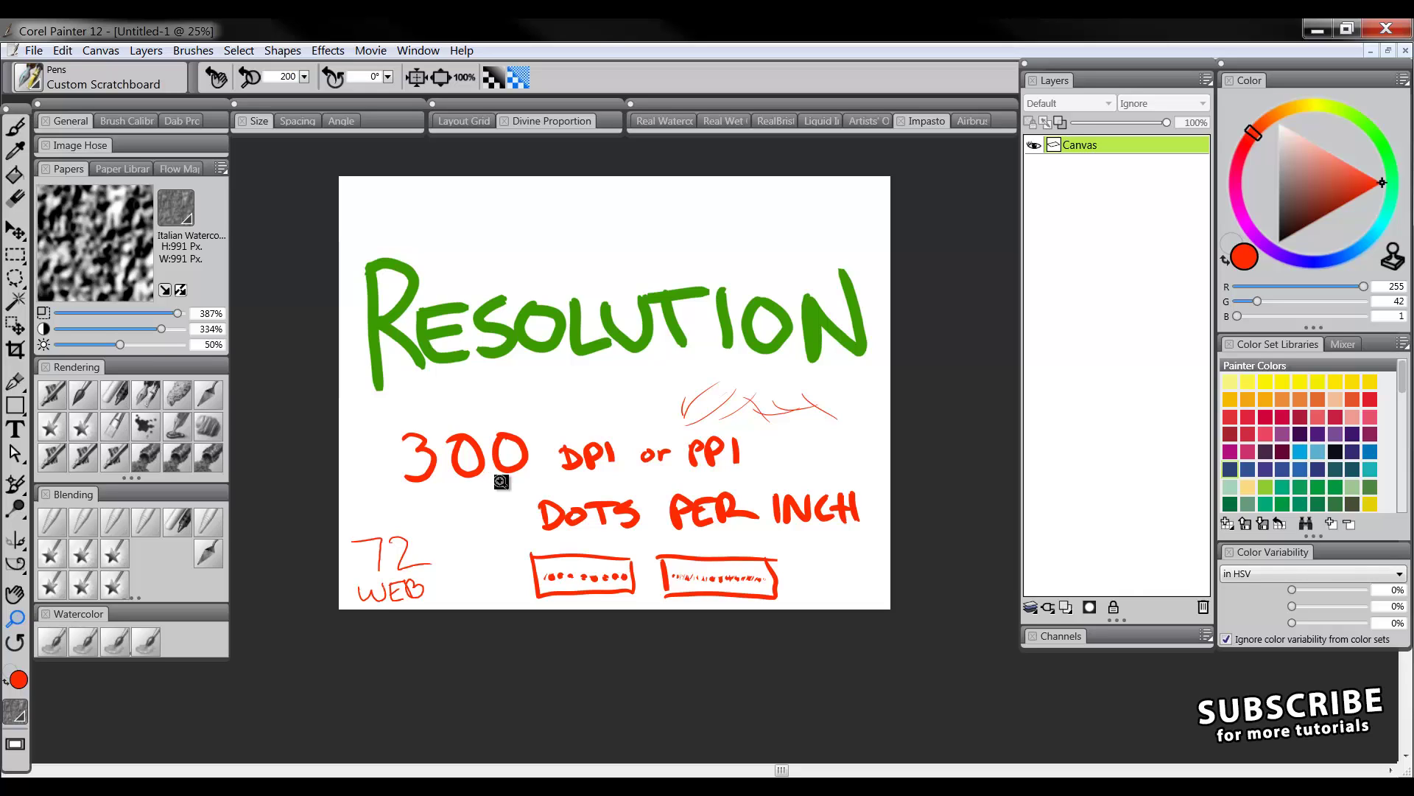
# - Zoom in around the TION letters of RESOLUTION
pyautogui.click(756, 334)
pyautogui.click(758, 335)
pyautogui.click(759, 339)
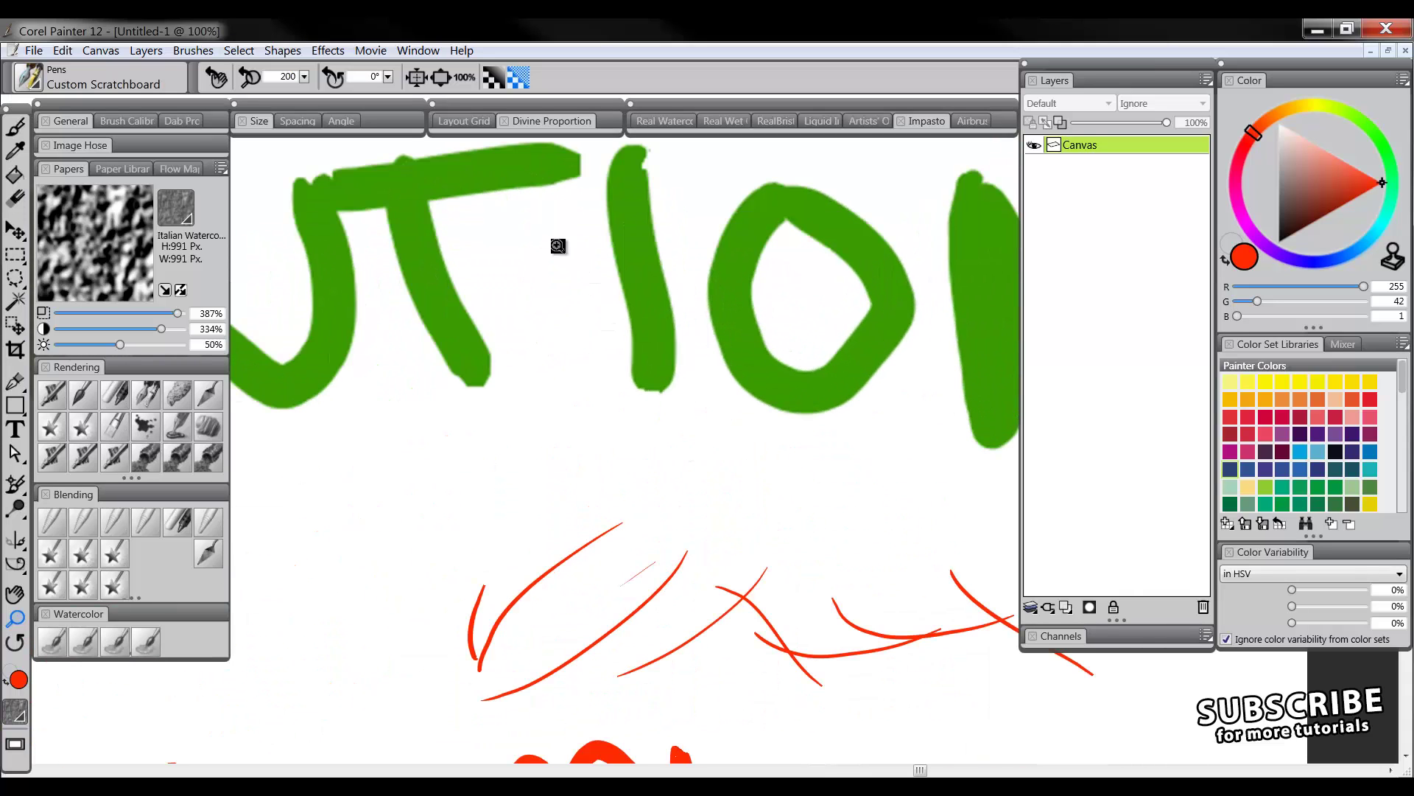
# - Check the canvas width and height in inches in the Resize dialog, then cancel unchanged
pyautogui.click(103, 51)
pyautogui.click(123, 72)
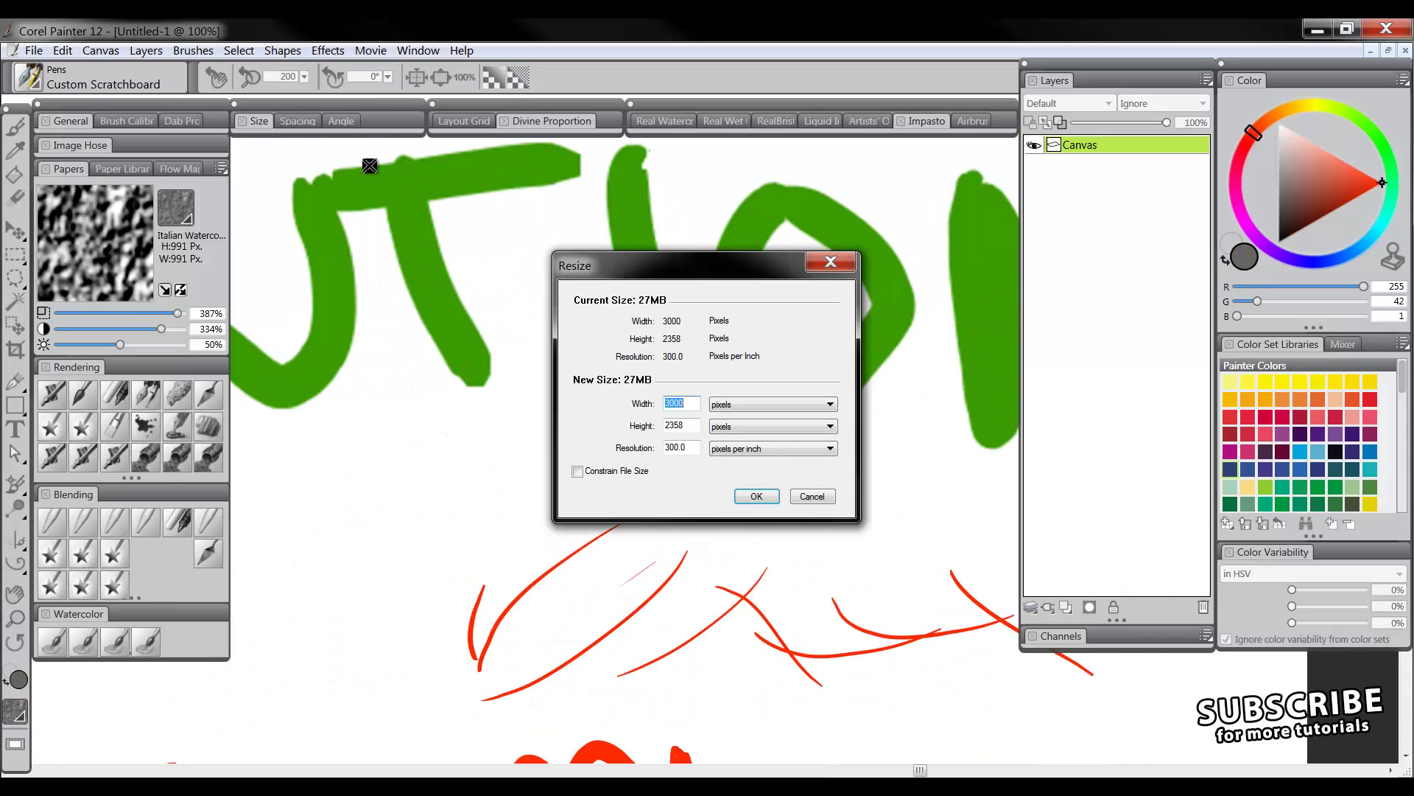
pyautogui.click(722, 404)
pyautogui.click(739, 433)
pyautogui.click(739, 433)
pyautogui.click(740, 455)
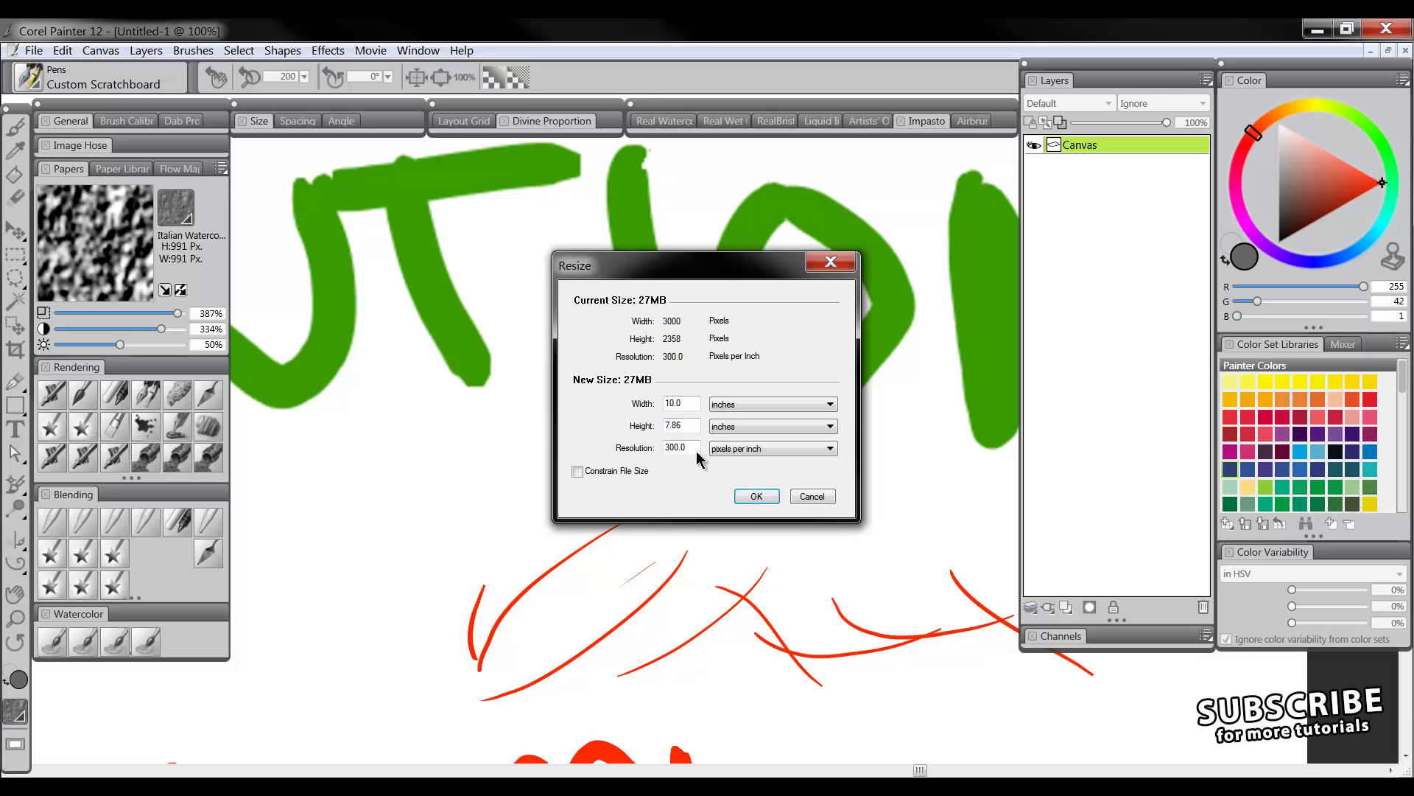
pyautogui.click(810, 497)
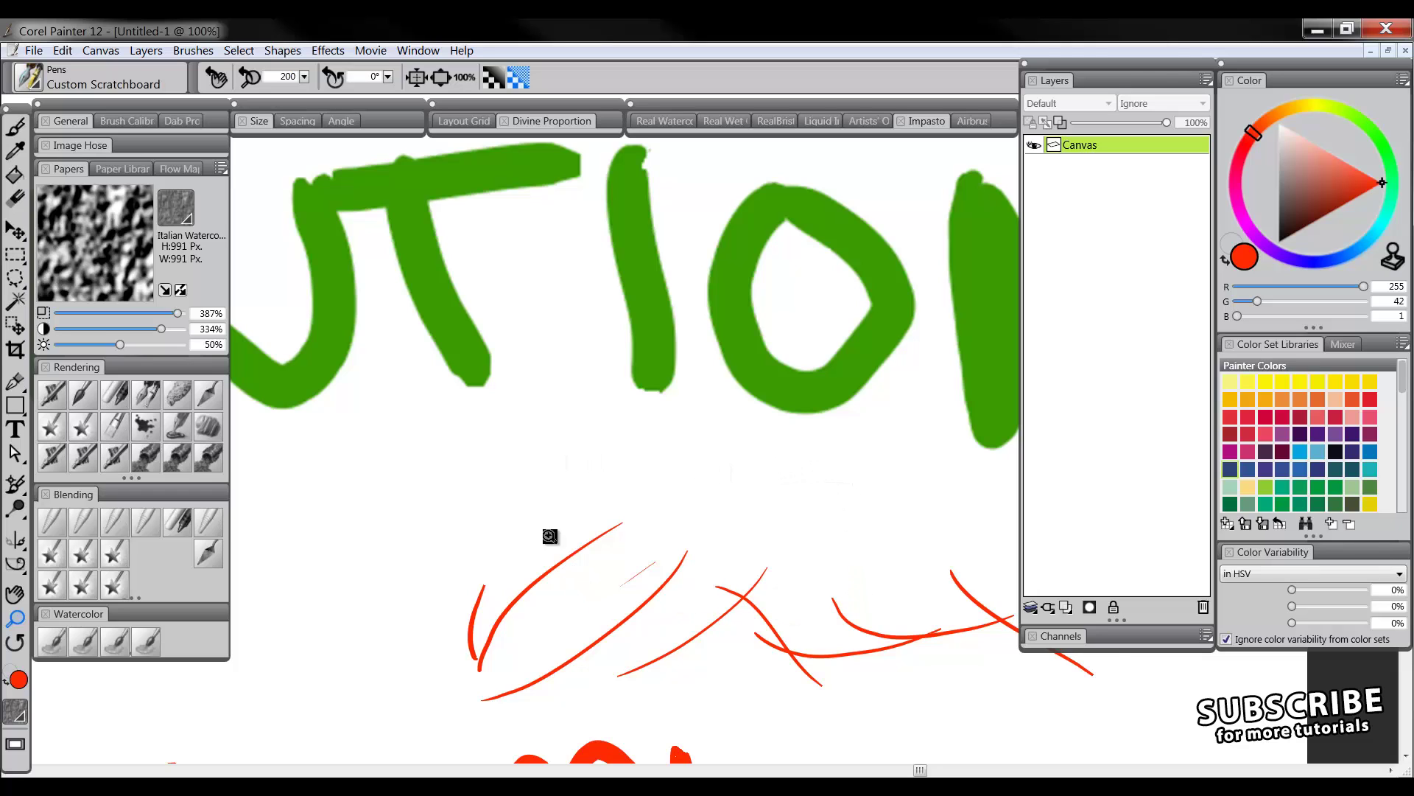
# - Zoom out to 25% so the whole RESOLUTION sketch is visible
pyautogui.keyDown('alt'); pyautogui.click(736, 564); pyautogui.keyUp('alt')
pyautogui.keyDown('alt'); pyautogui.click(736, 568); pyautogui.keyUp('alt')
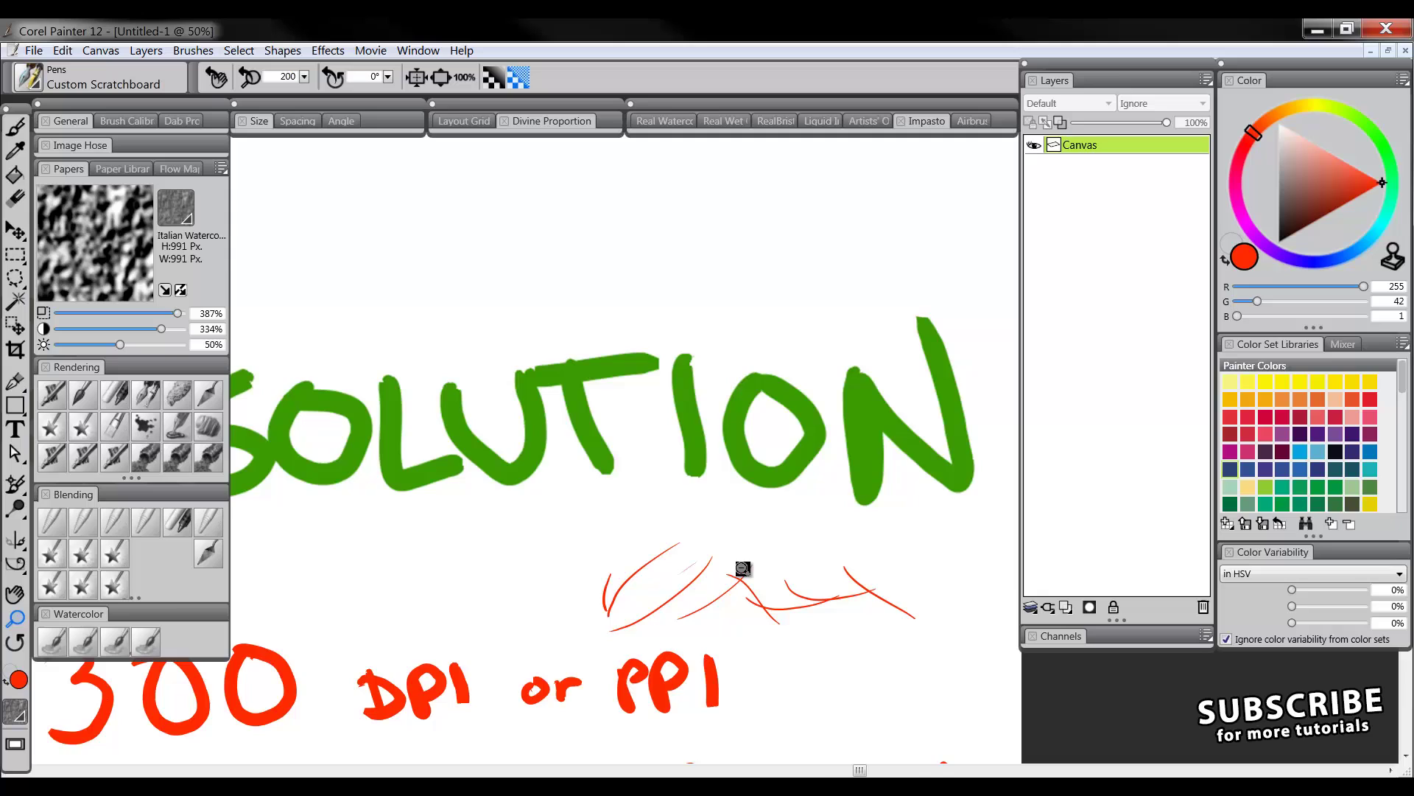
pyautogui.keyDown('alt'); pyautogui.click(742, 569); pyautogui.keyUp('alt')
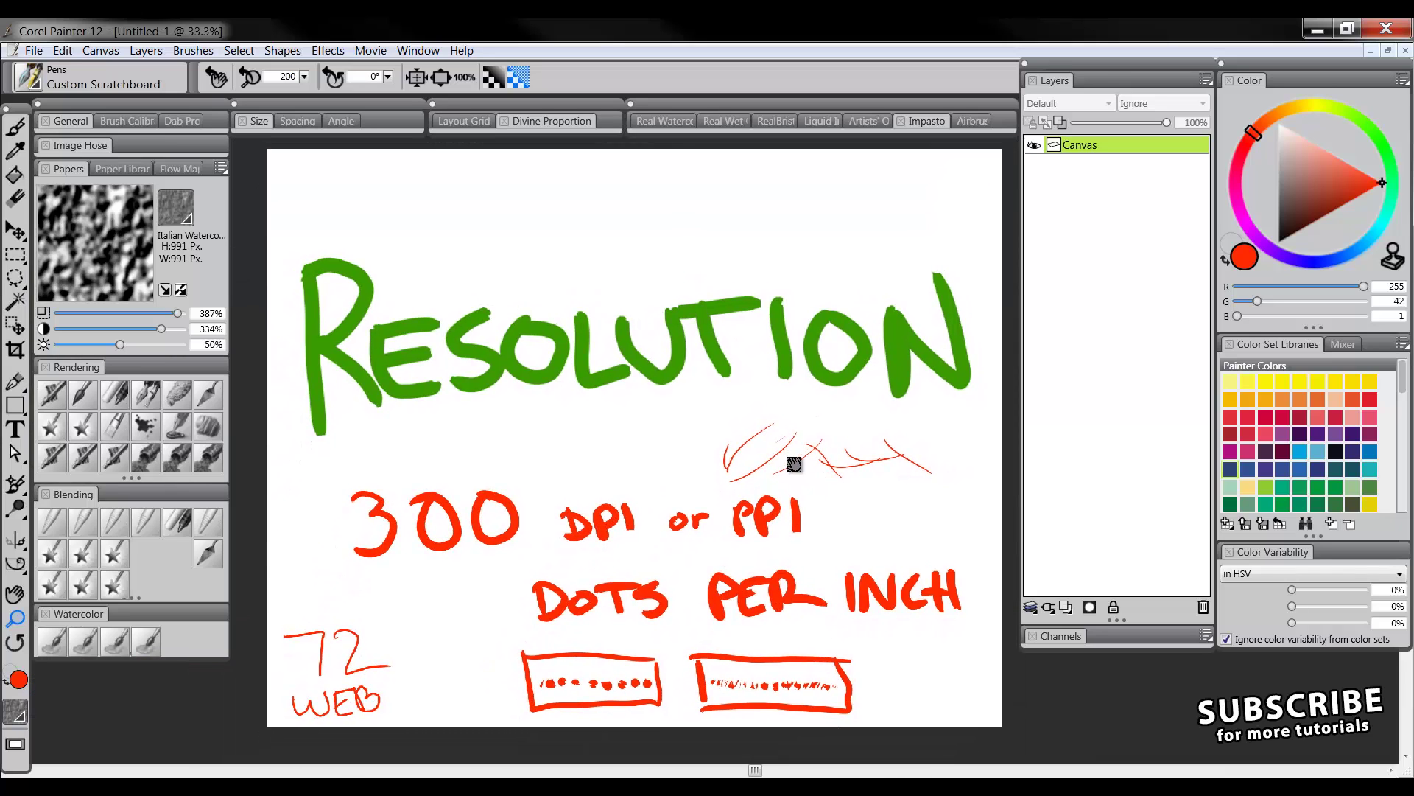
pyautogui.keyDown('alt'); pyautogui.click(816, 476); pyautogui.keyUp('alt')
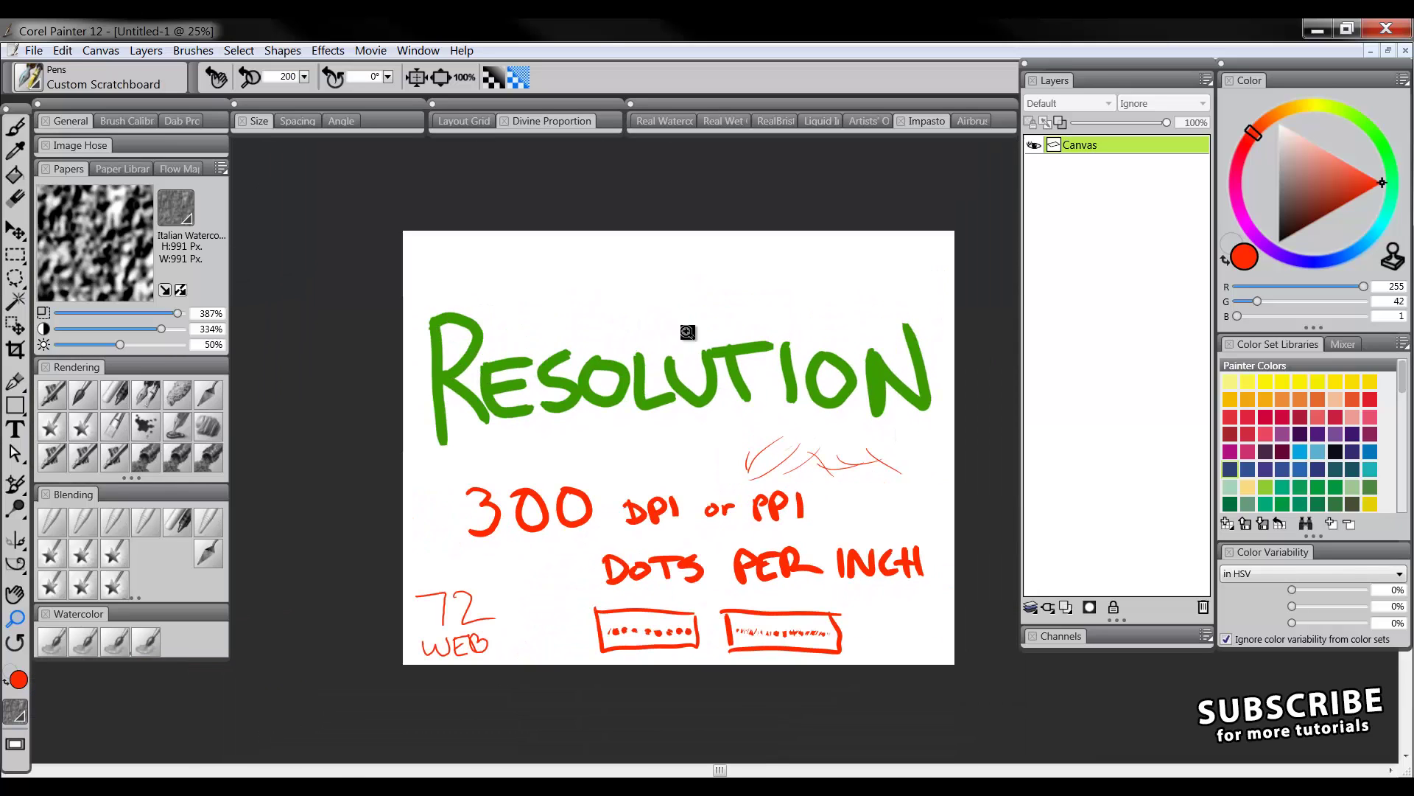
# - Start a new image with resolution 300 ppi, height 18 and width 24 inches
pyautogui.click(34, 50)
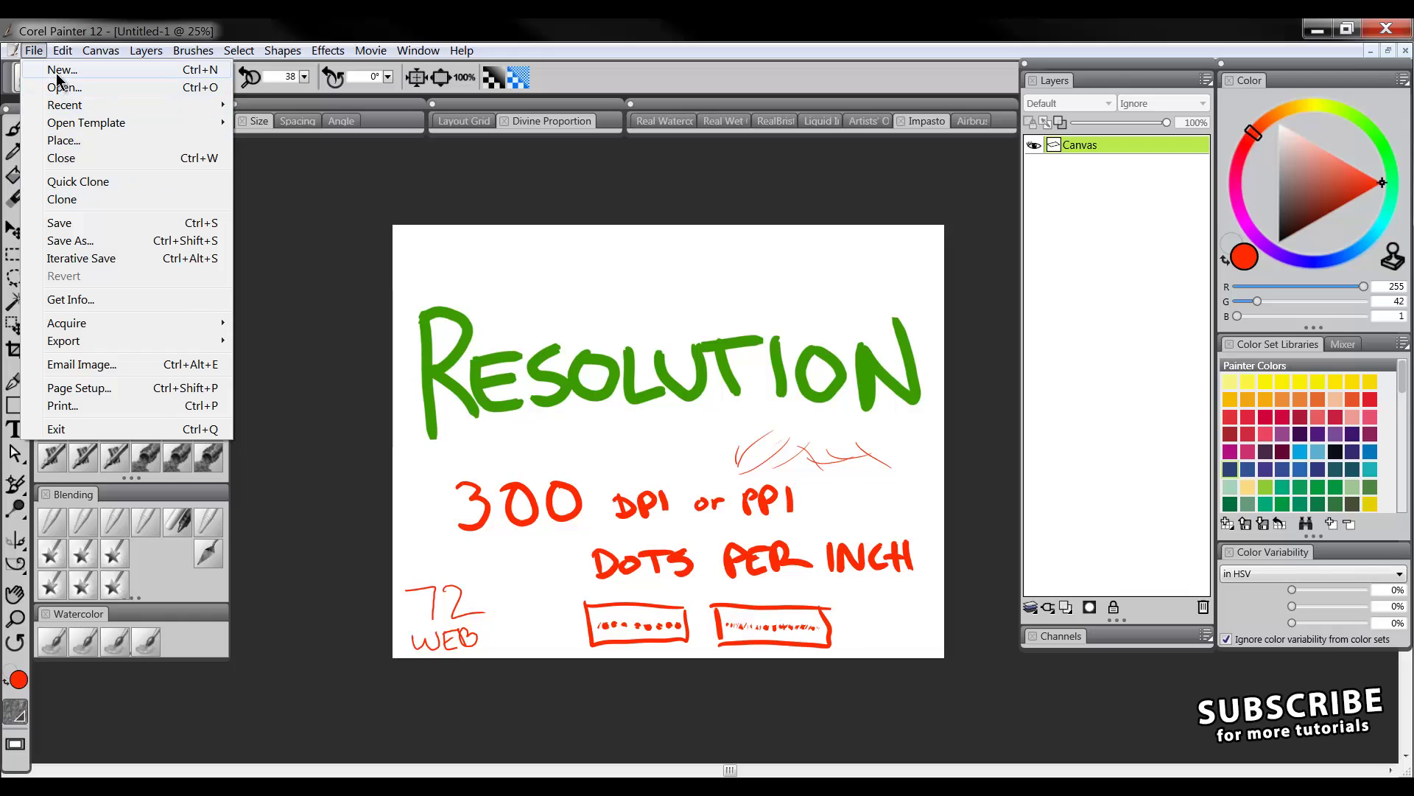
pyautogui.click(56, 72)
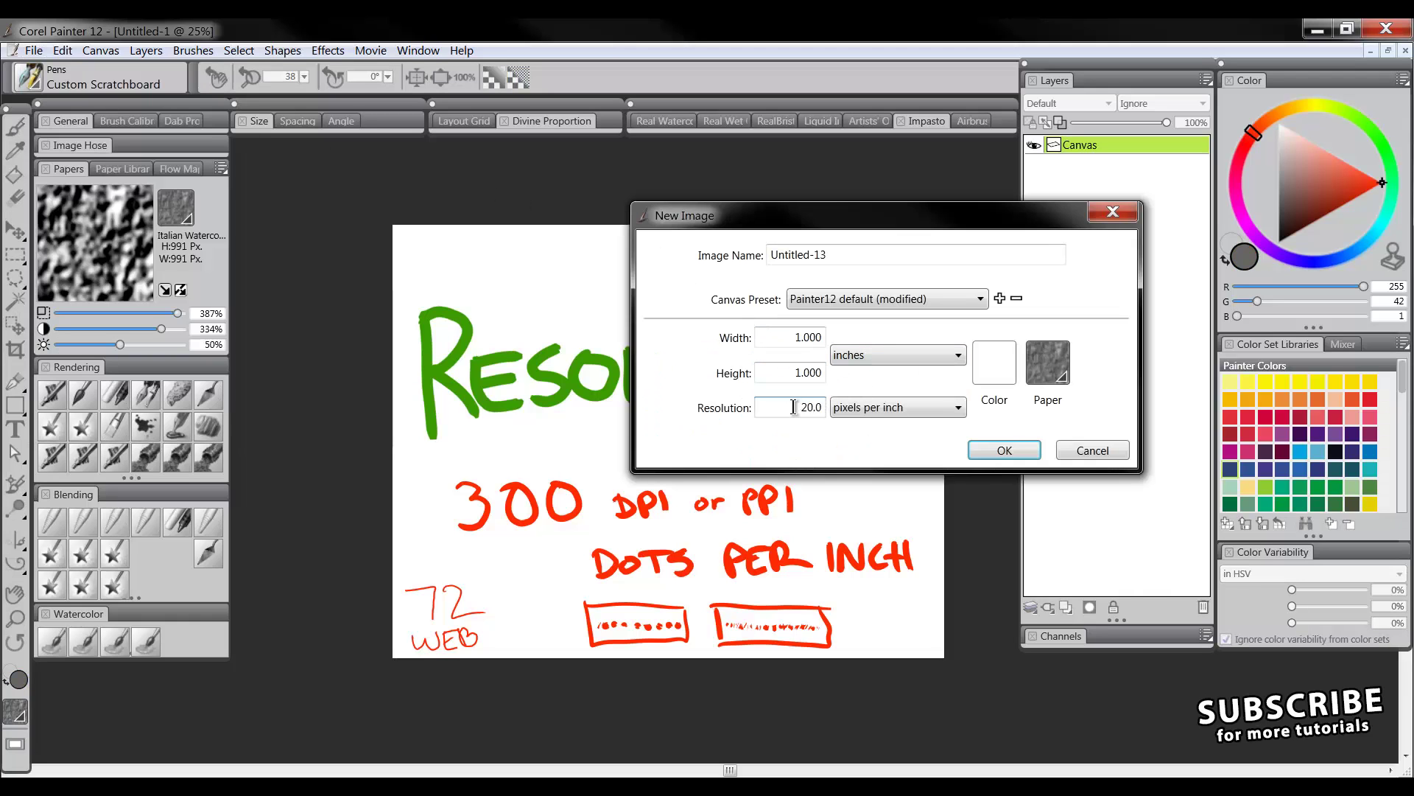
pyautogui.moveTo(794, 408); pyautogui.dragTo(858, 416)
pyautogui.write('300')
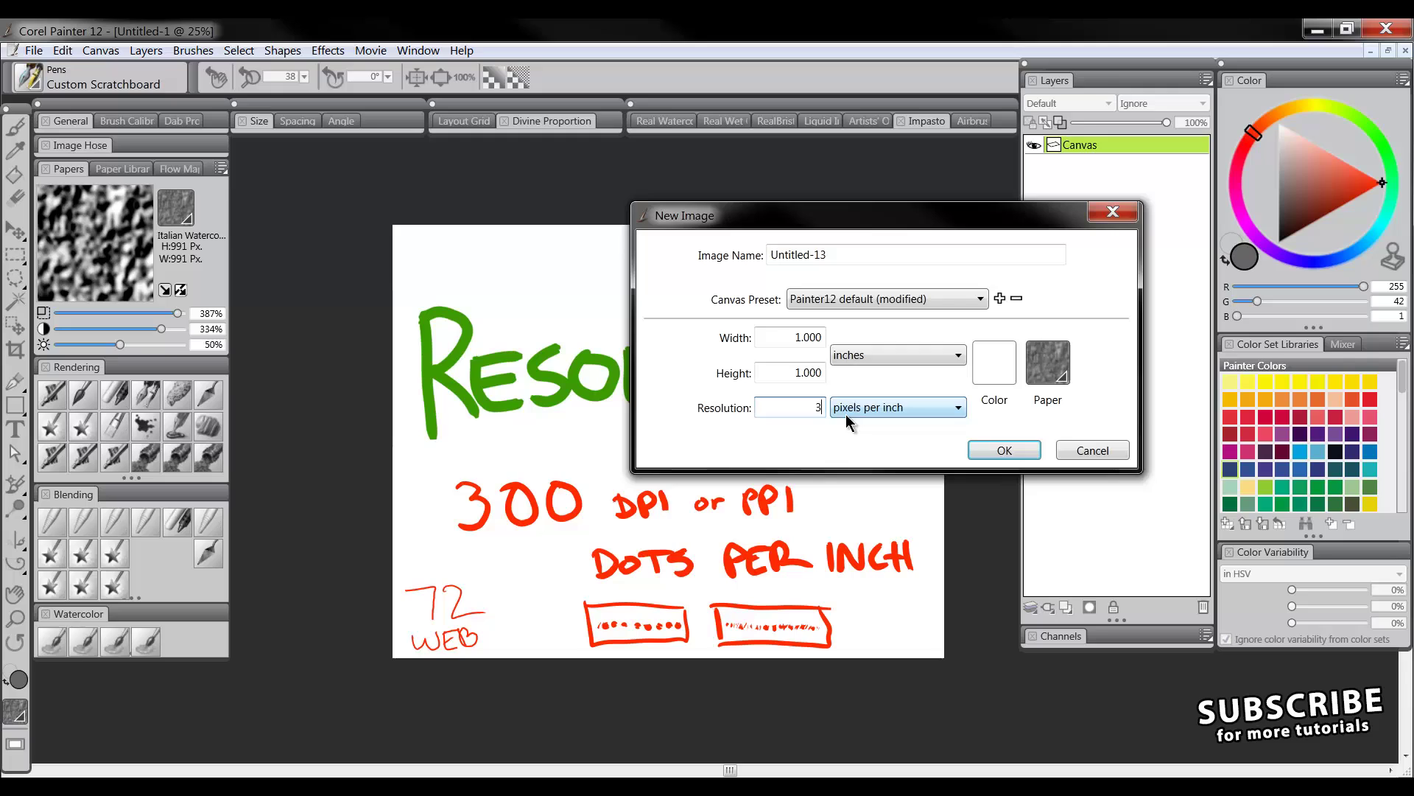
pyautogui.click(789, 375)
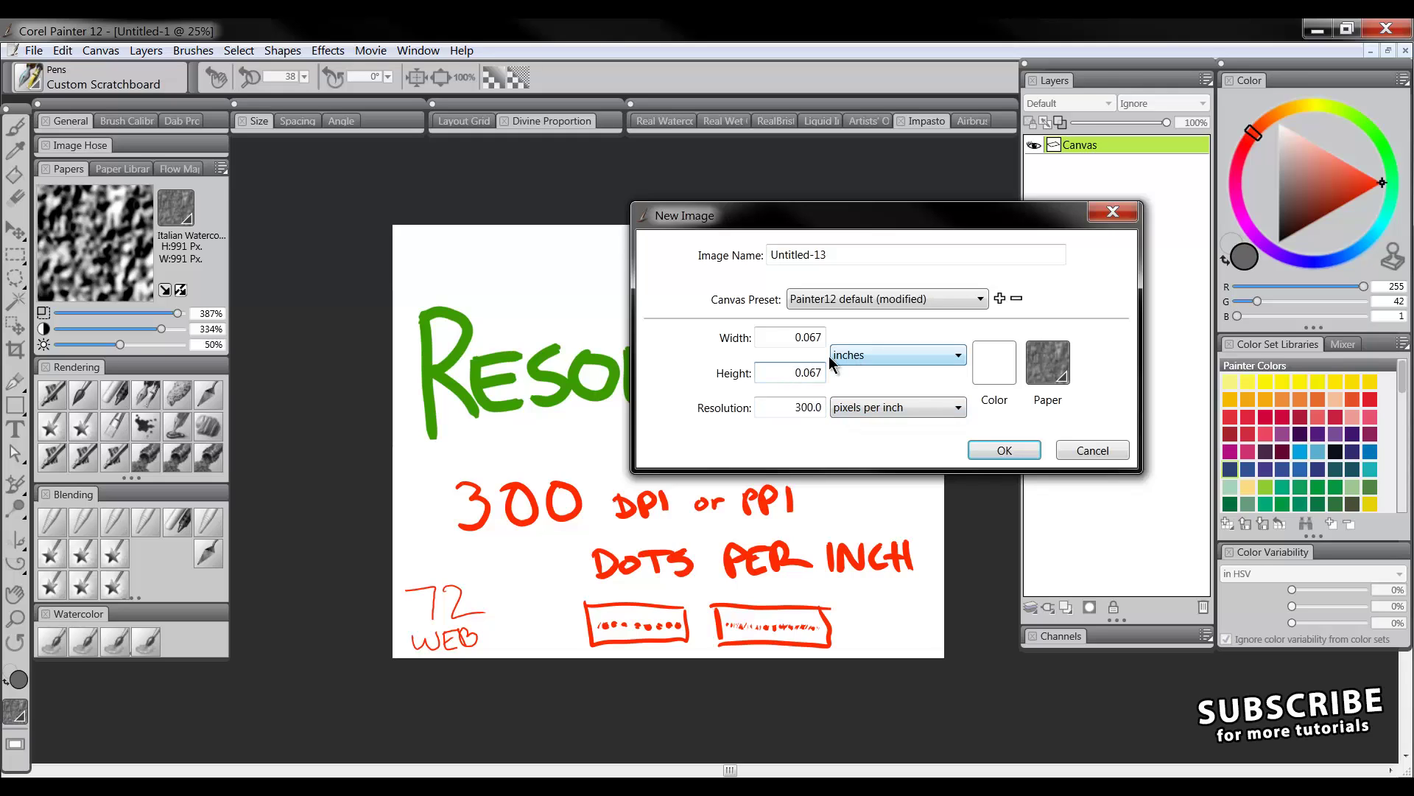
pyautogui.moveTo(778, 374); pyautogui.dragTo(871, 380)
pyautogui.write('18')
pyautogui.moveTo(784, 338); pyautogui.dragTo(870, 341)
pyautogui.write('24')
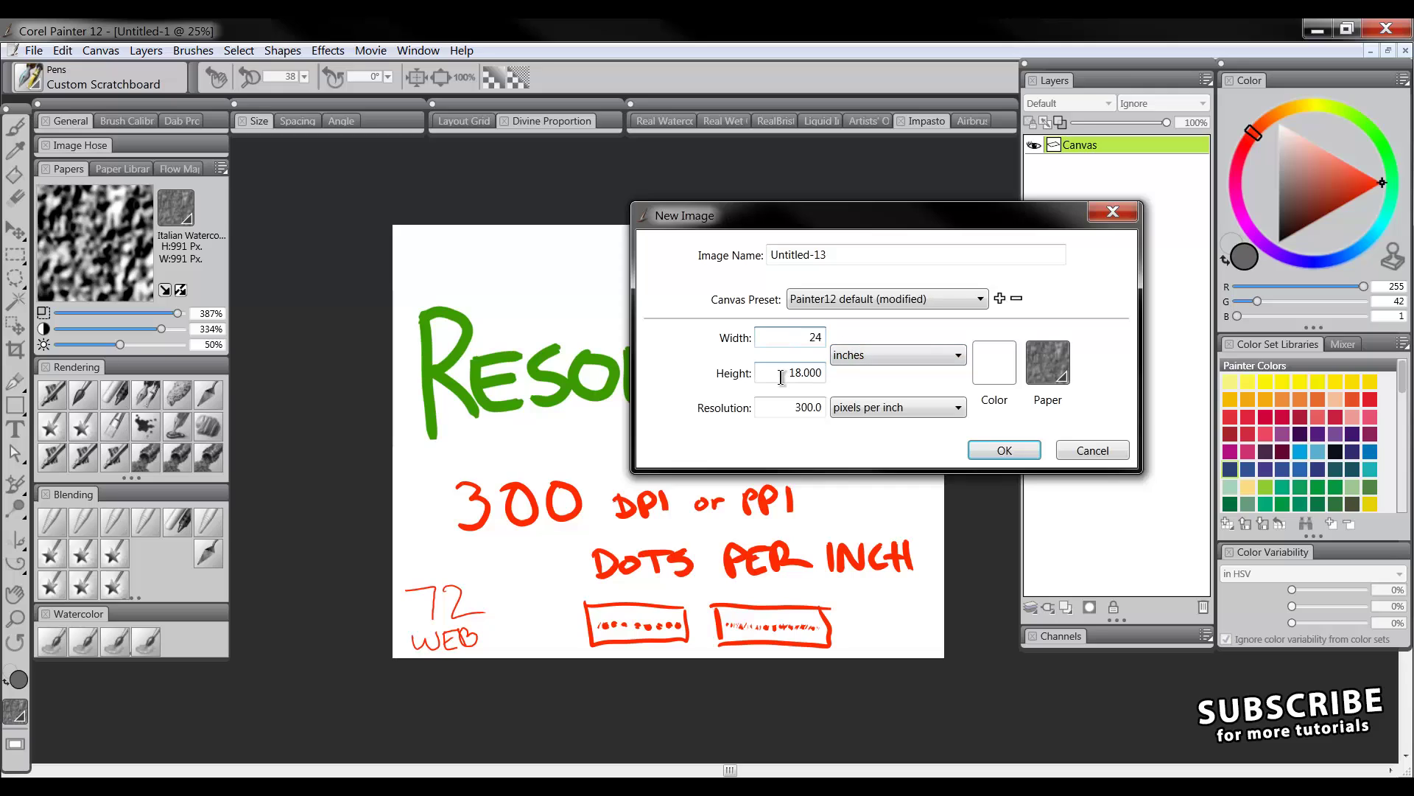
pyautogui.click(789, 373)
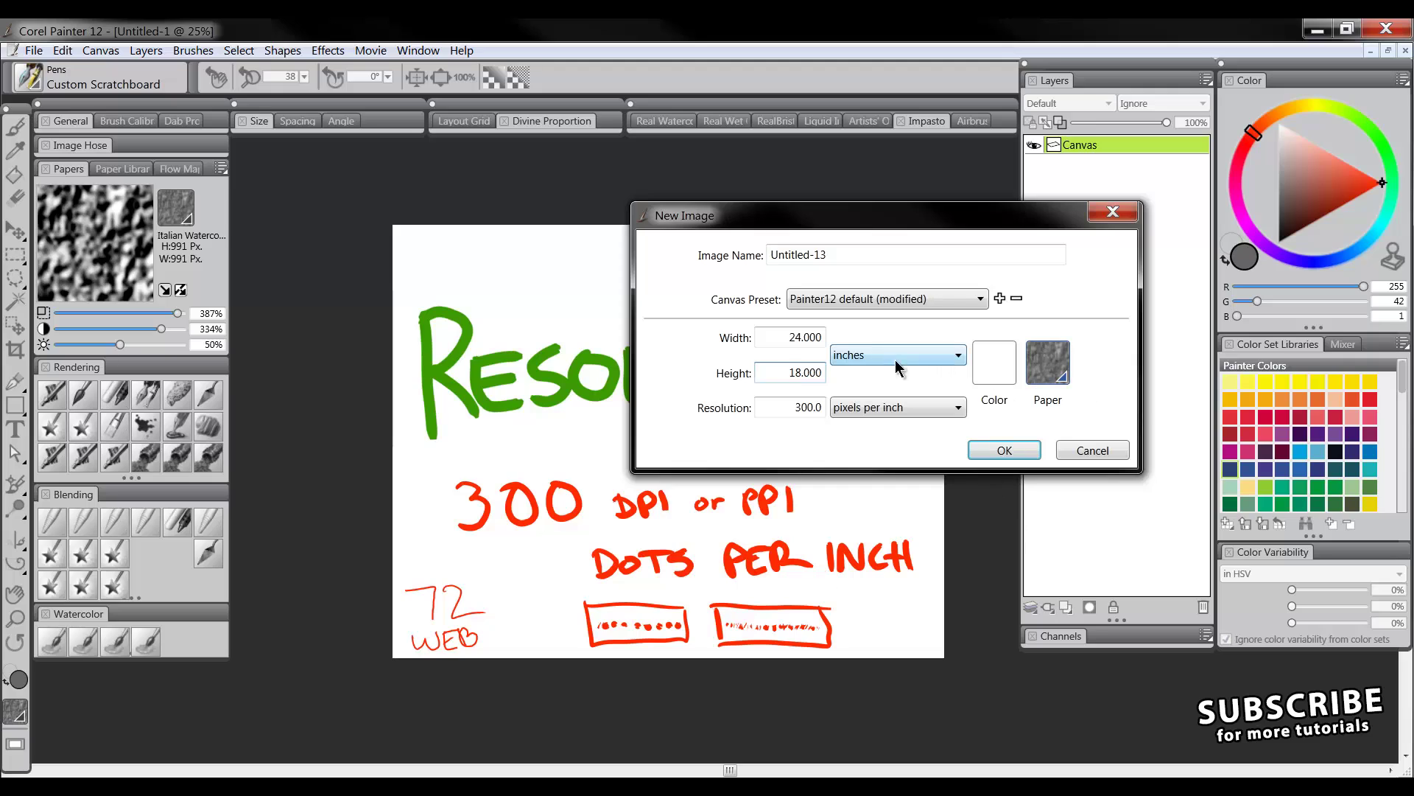
# - Change the new image to 150 ppi resolution, 14-inch height and 11-inch width
pyautogui.doubleClick(810, 409)
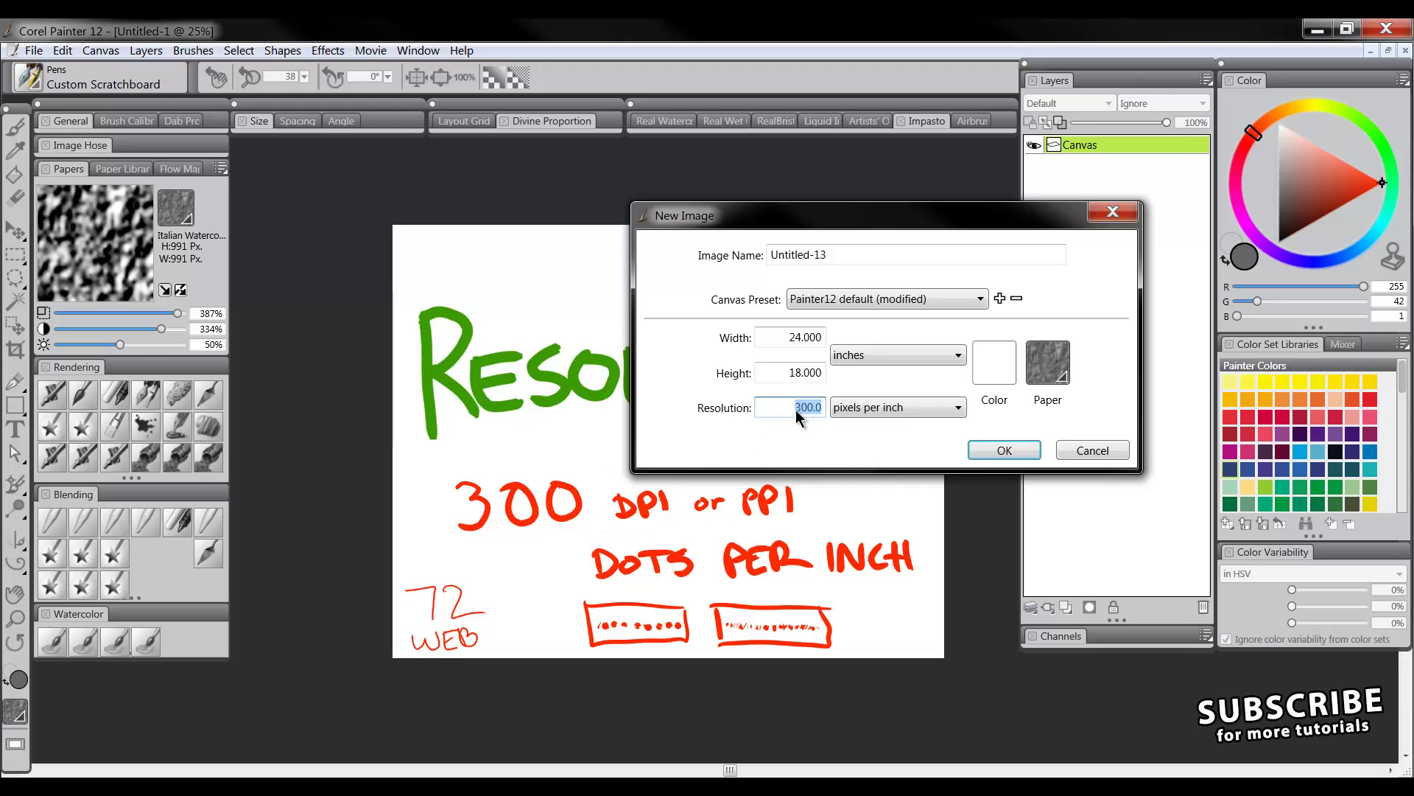
pyautogui.write('150')
pyautogui.click(782, 372)
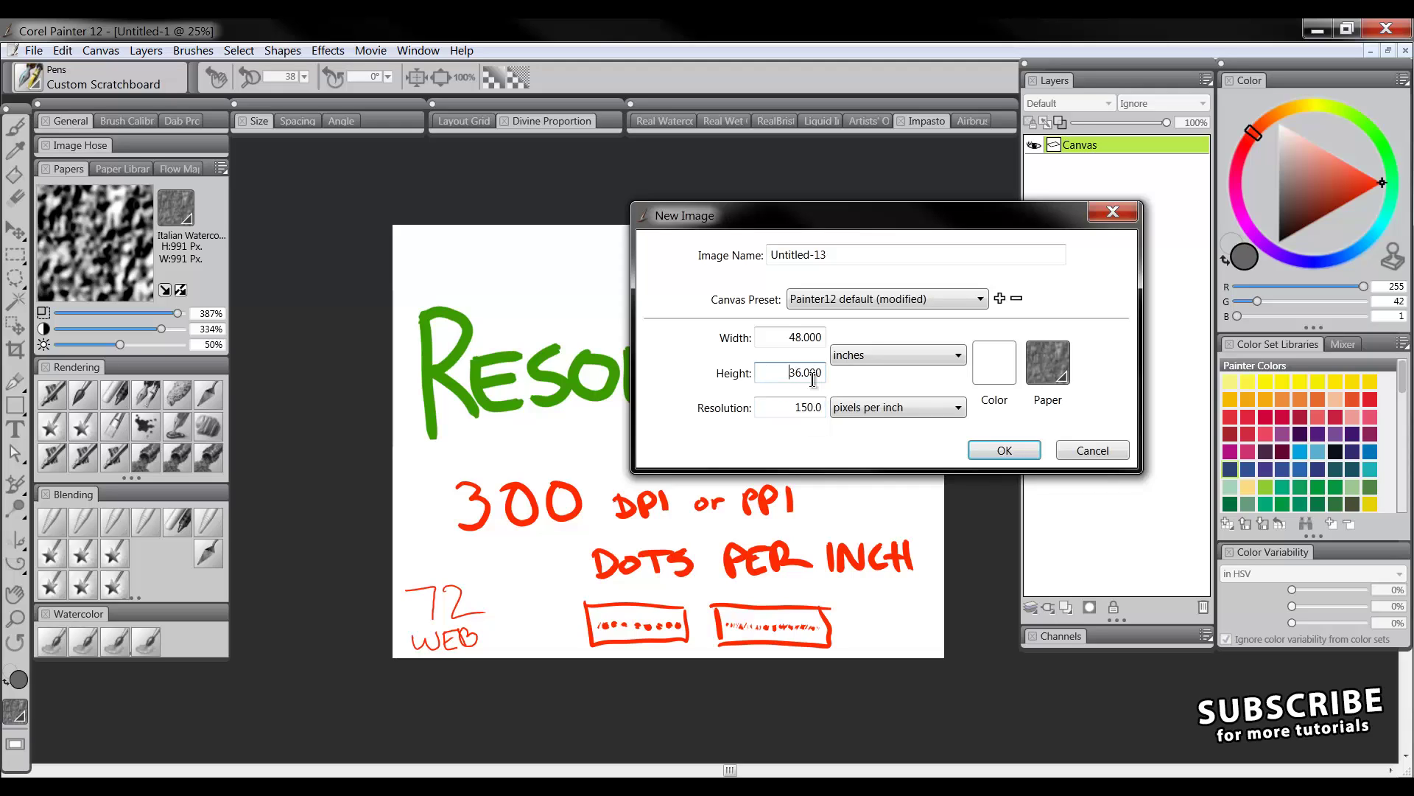
pyautogui.moveTo(791, 376); pyautogui.dragTo(861, 383)
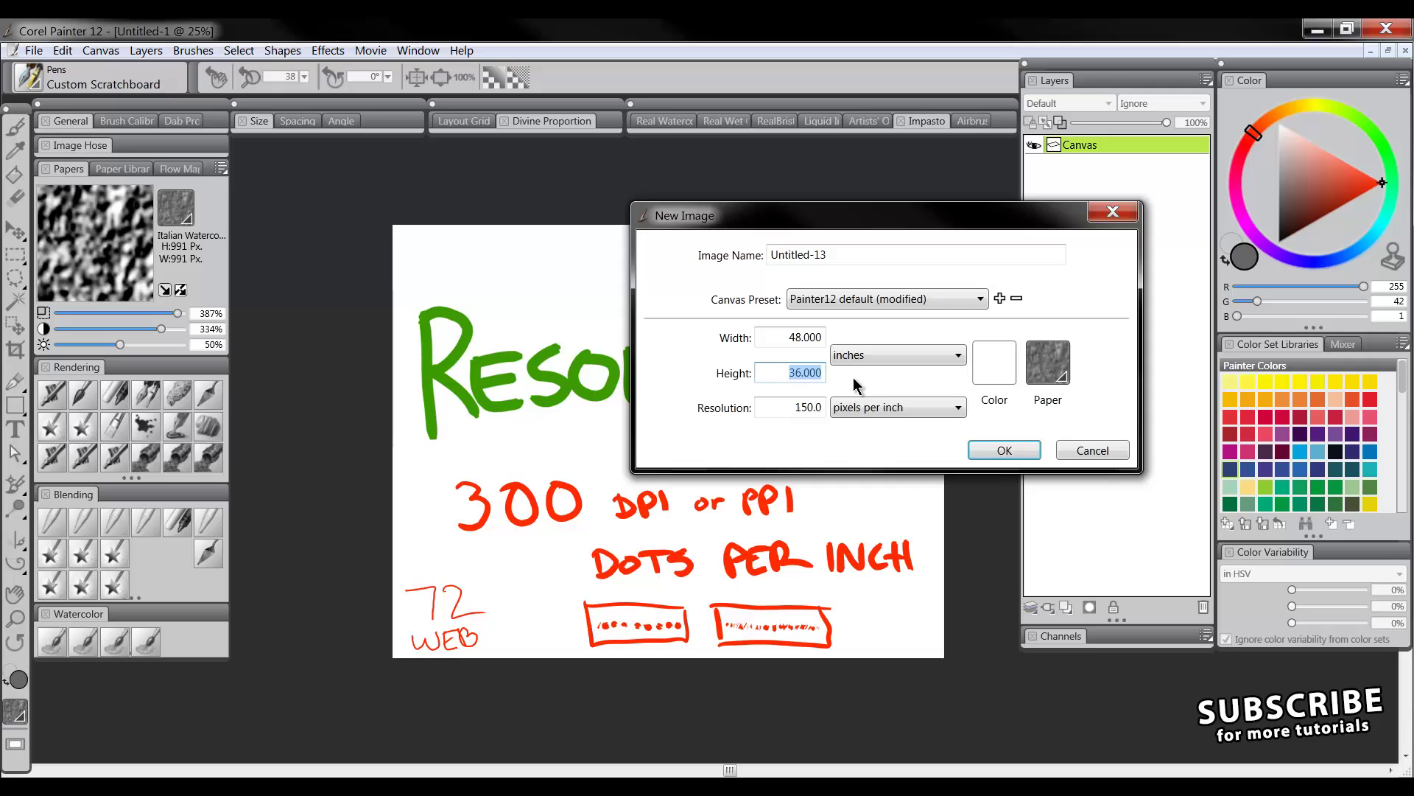
pyautogui.write('14')
pyautogui.hotkey('shift', 'Tab')
pyautogui.write('11')
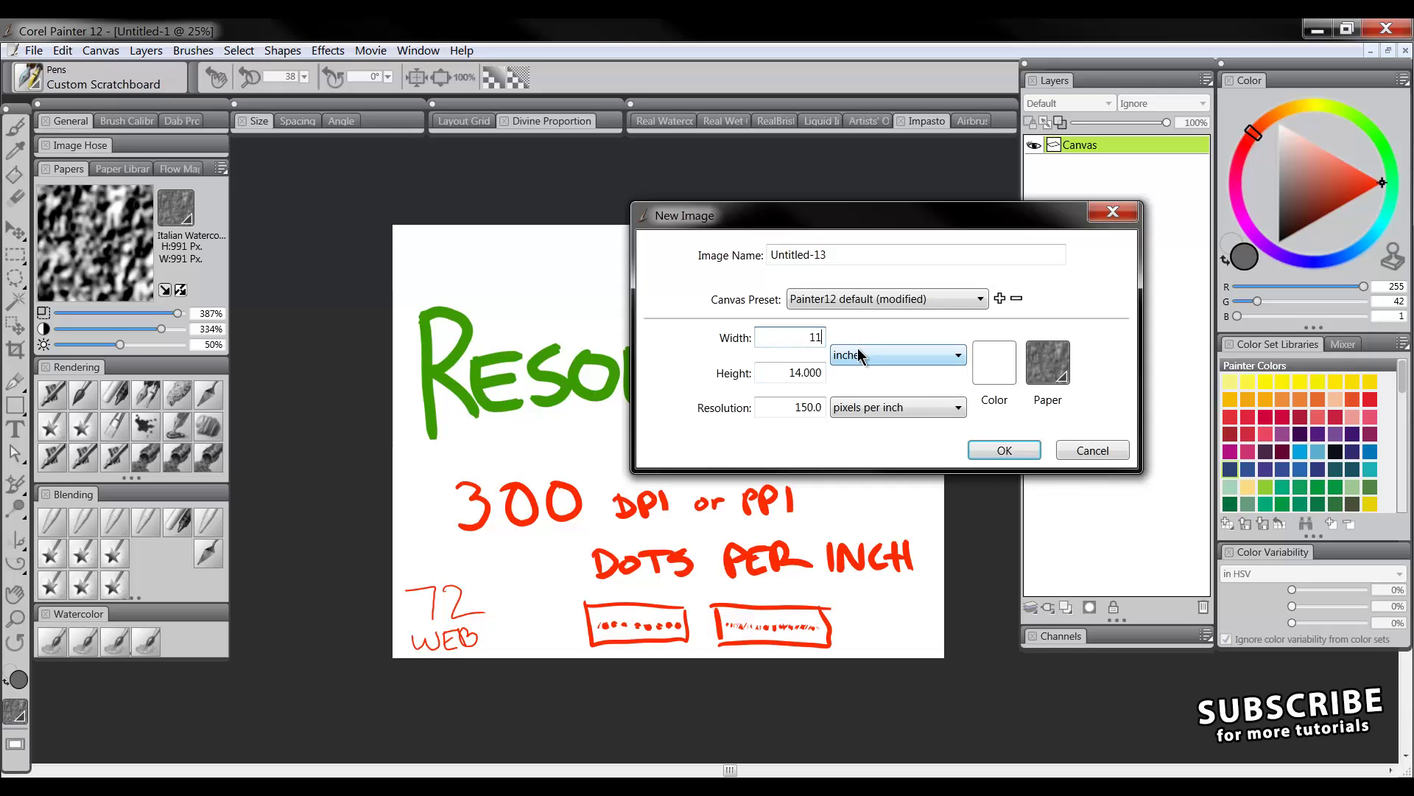
pyautogui.click(783, 372)
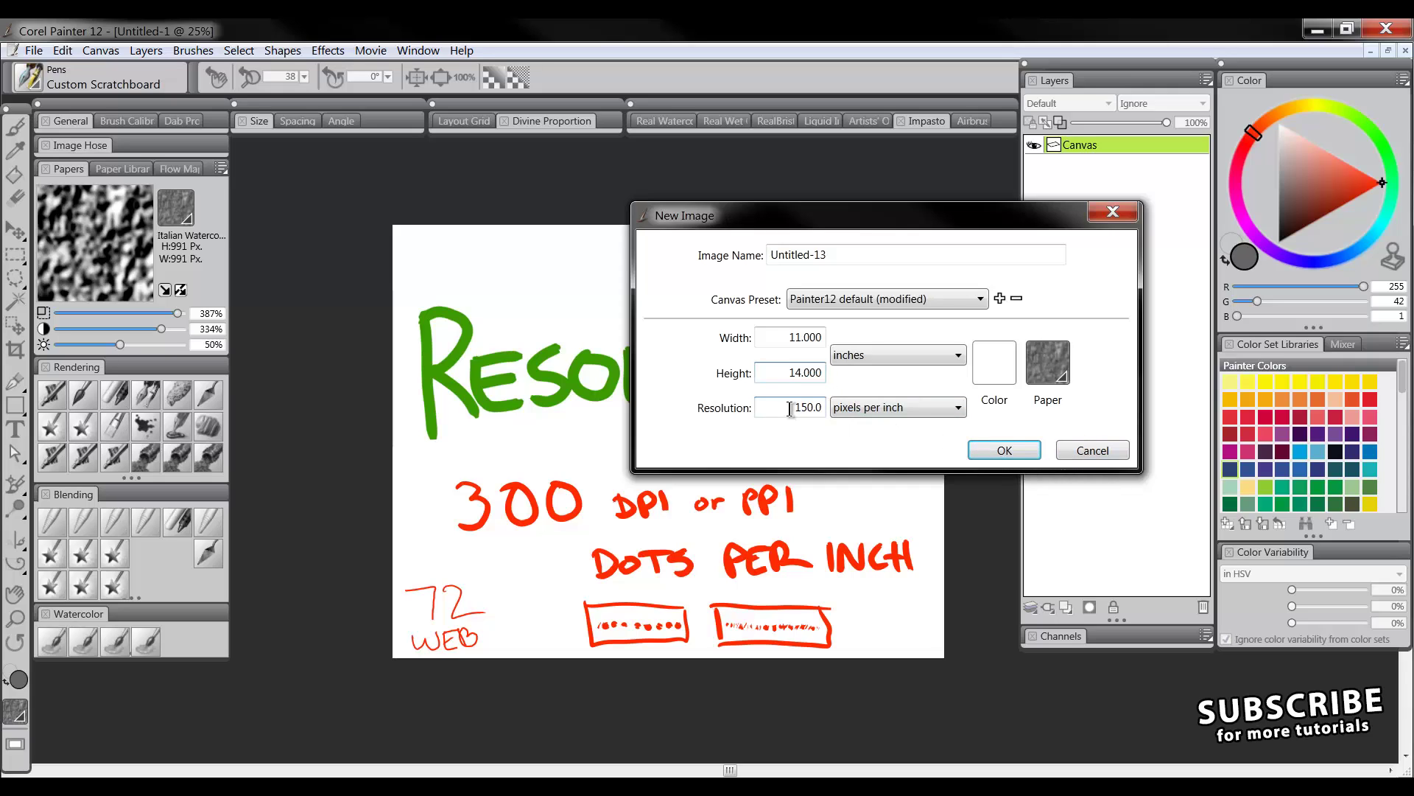
# - Set resolution to 72 ppi so the size recalculates to 22.917 × 29.167, then cancel
pyautogui.moveTo(789, 407); pyautogui.dragTo(854, 425)
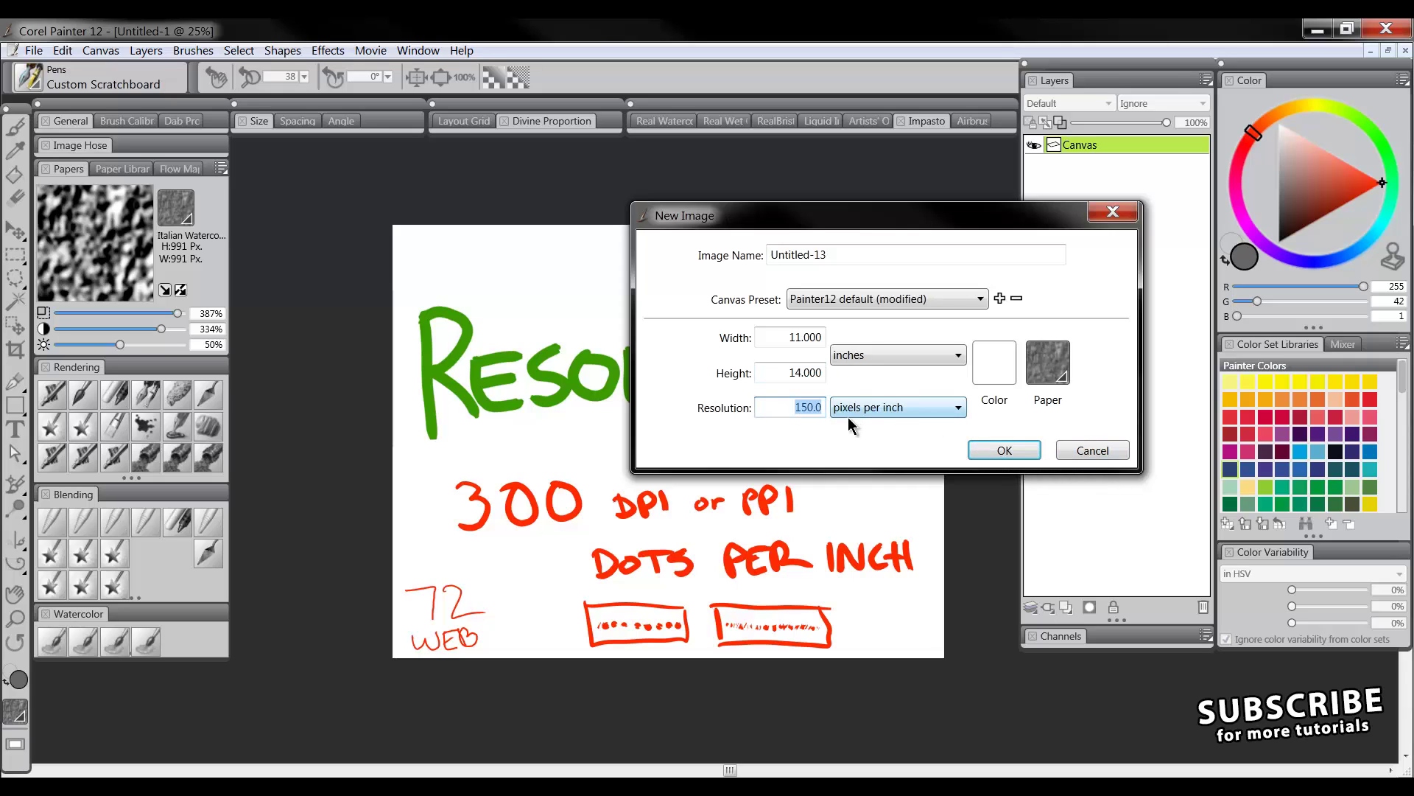
pyautogui.write('72')
pyautogui.click(797, 372)
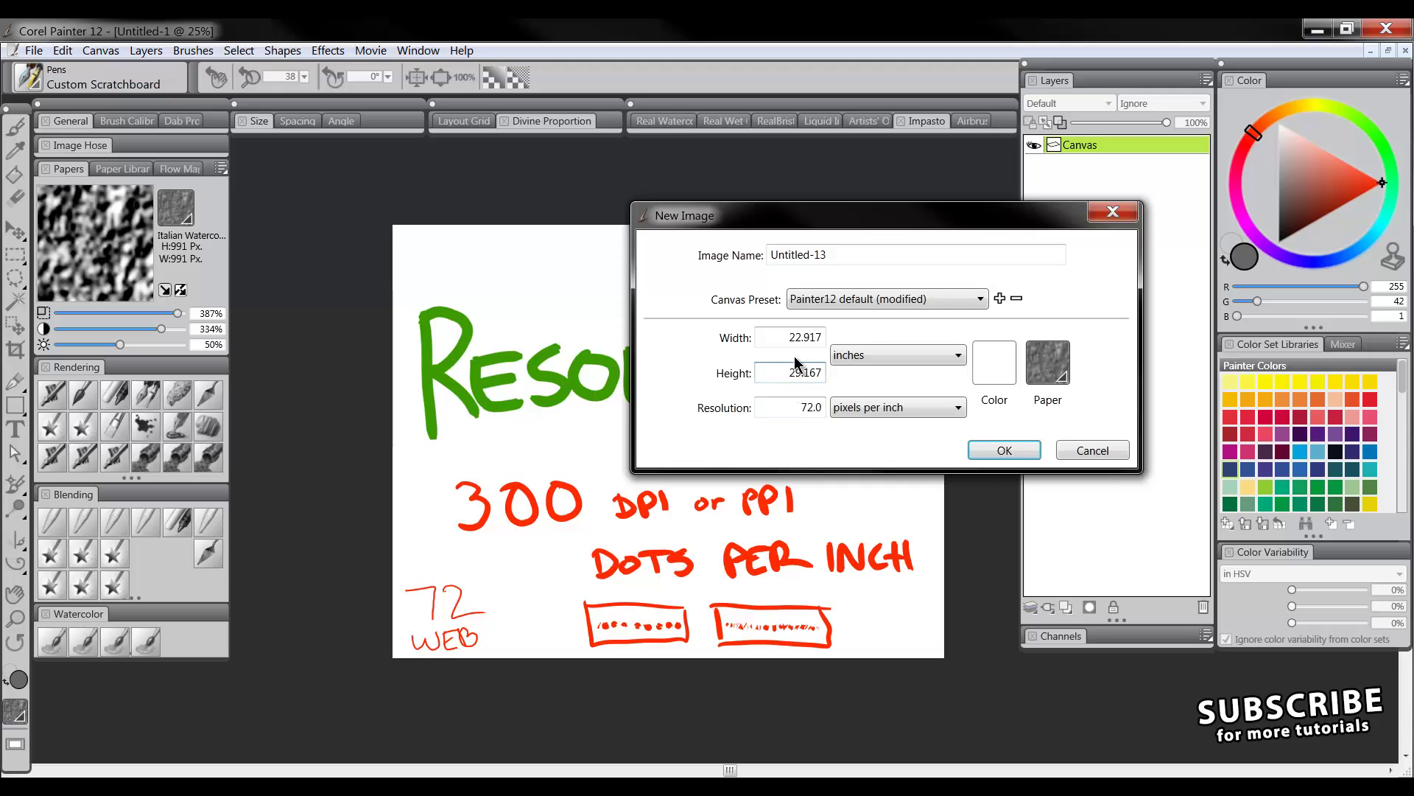
pyautogui.click(784, 338)
pyautogui.moveTo(785, 337); pyautogui.dragTo(846, 348)
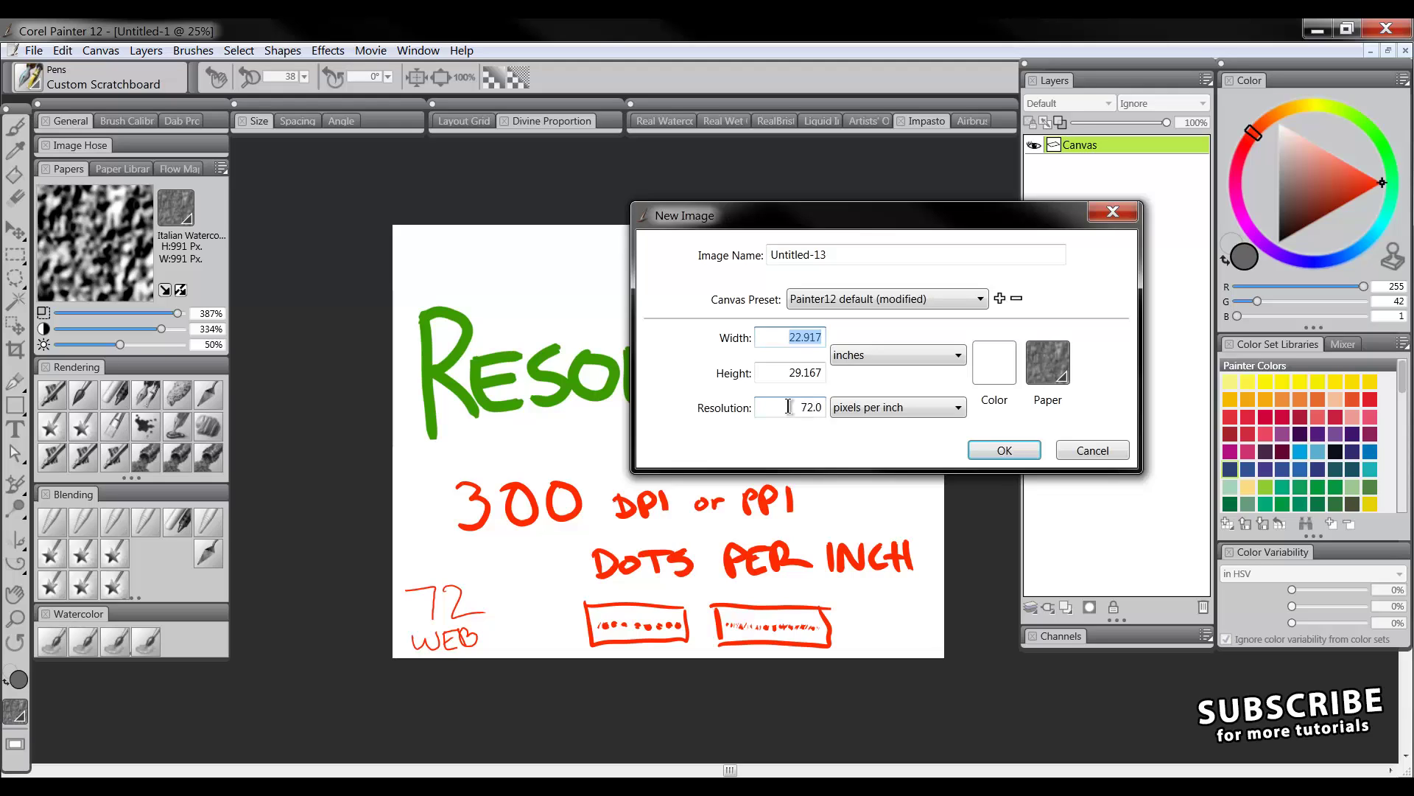
pyautogui.click(1093, 451)
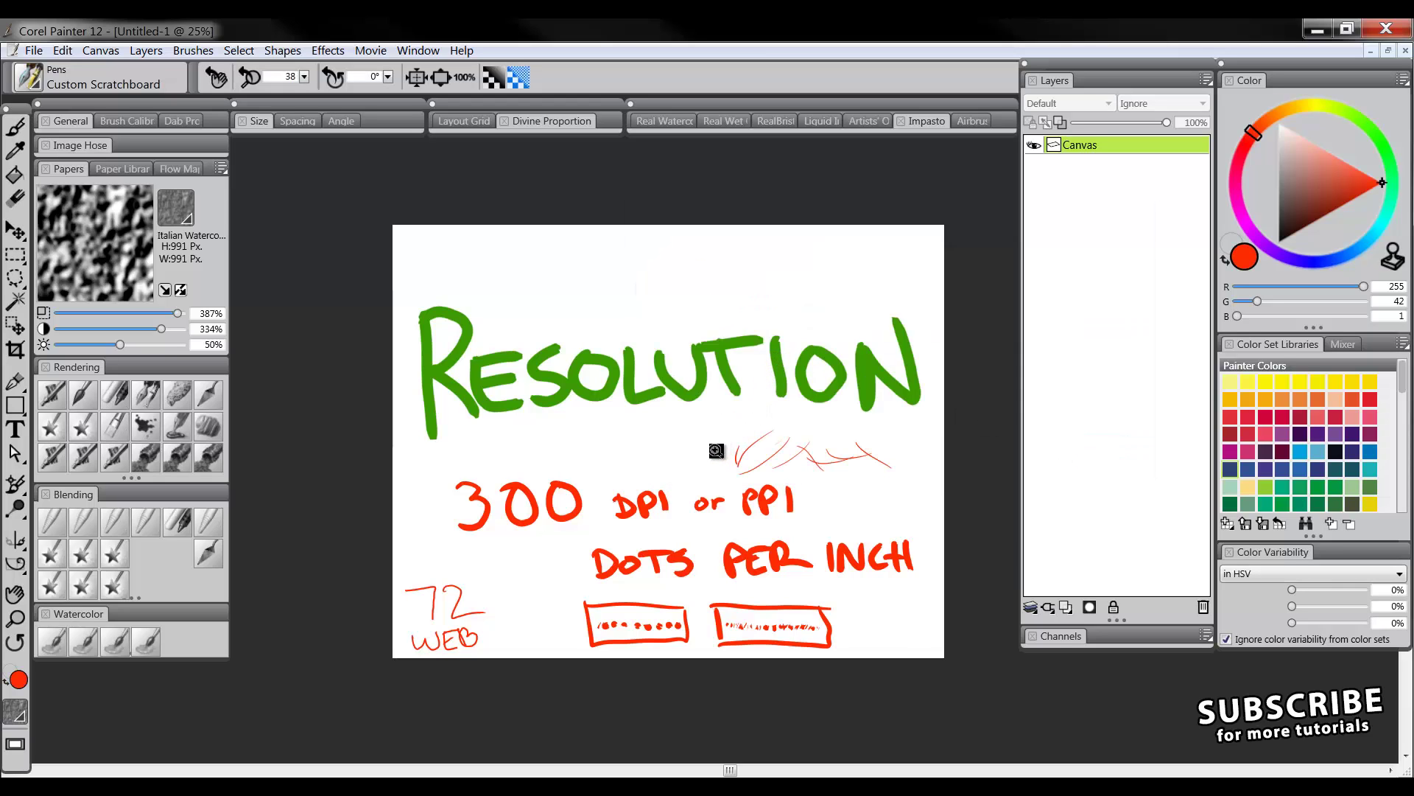
# - Nudge the sketch slightly up, scroll the view, and bring up the File menu
pyautogui.moveTo(712, 474); pyautogui.dragTo(715, 453)
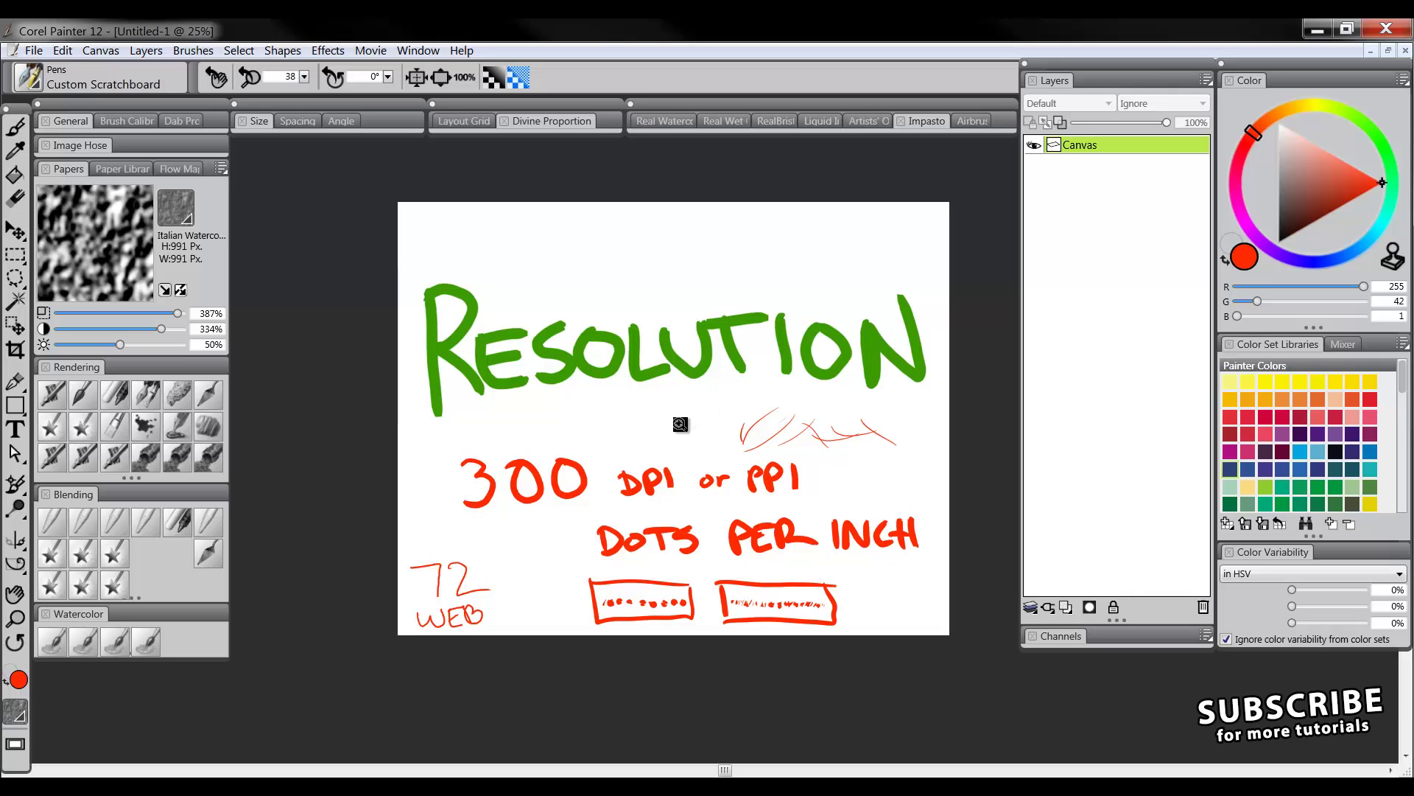
pyautogui.scroll(1, 667, 434)
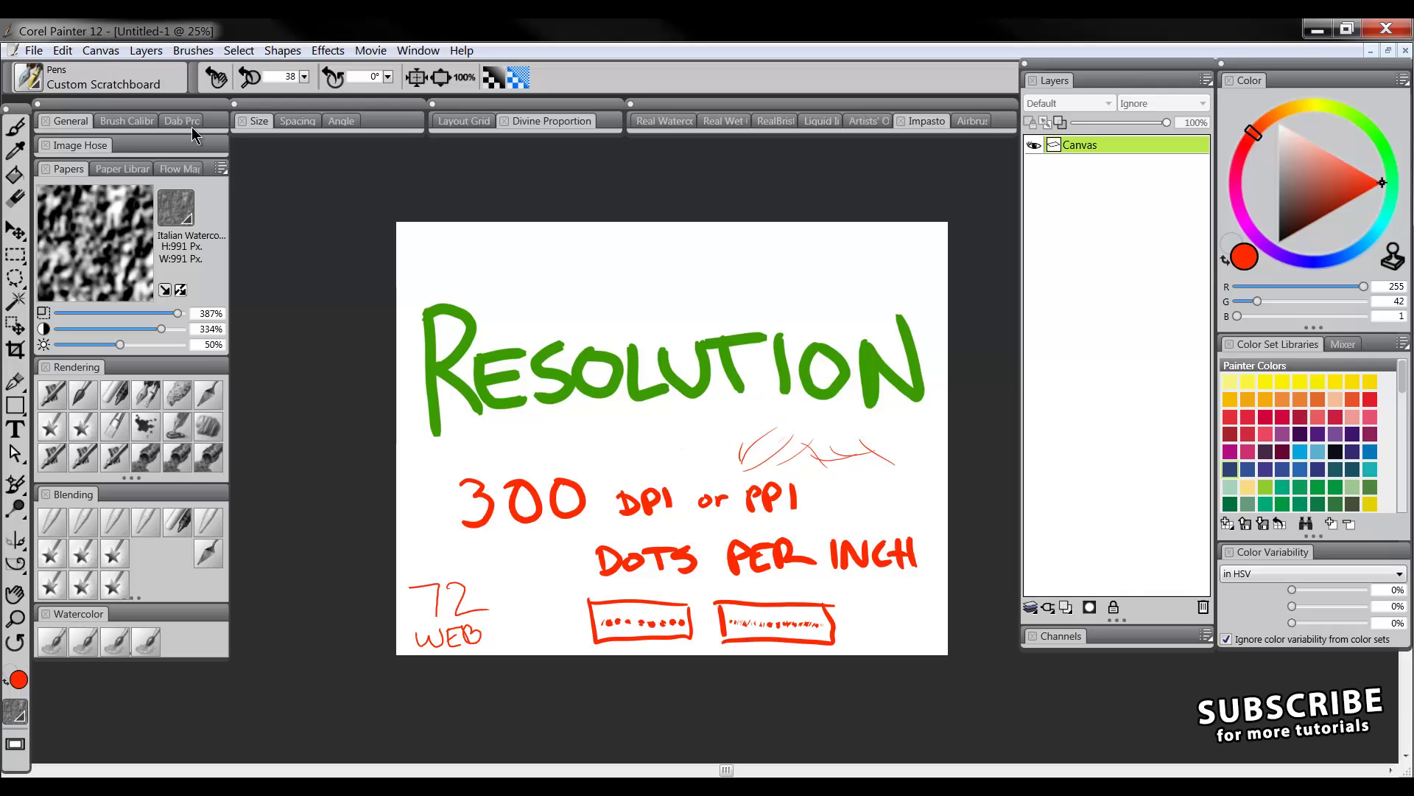
pyautogui.click(34, 51)
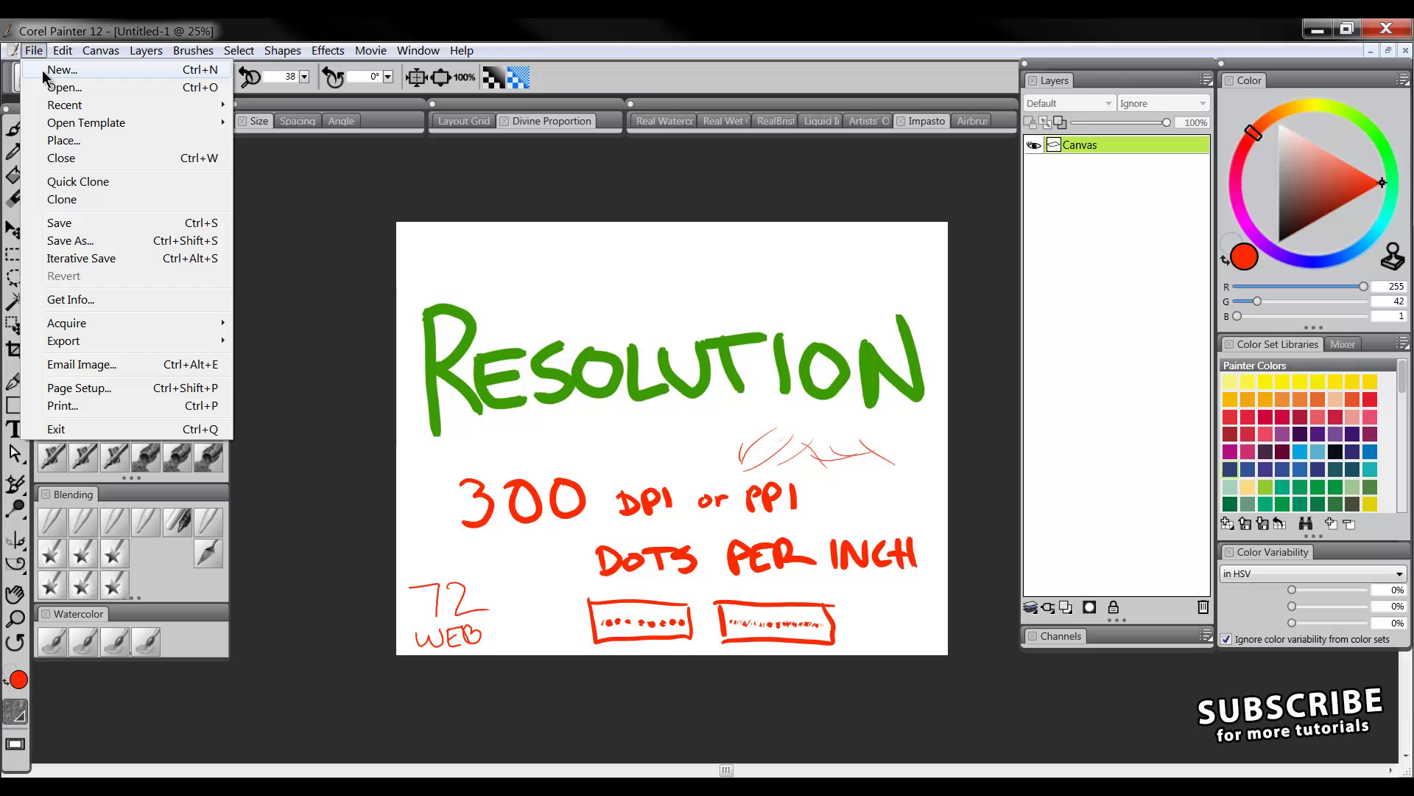
# - Create a new 1 × 1 inch image at 20 pixels per inch
pyautogui.click(43, 68)
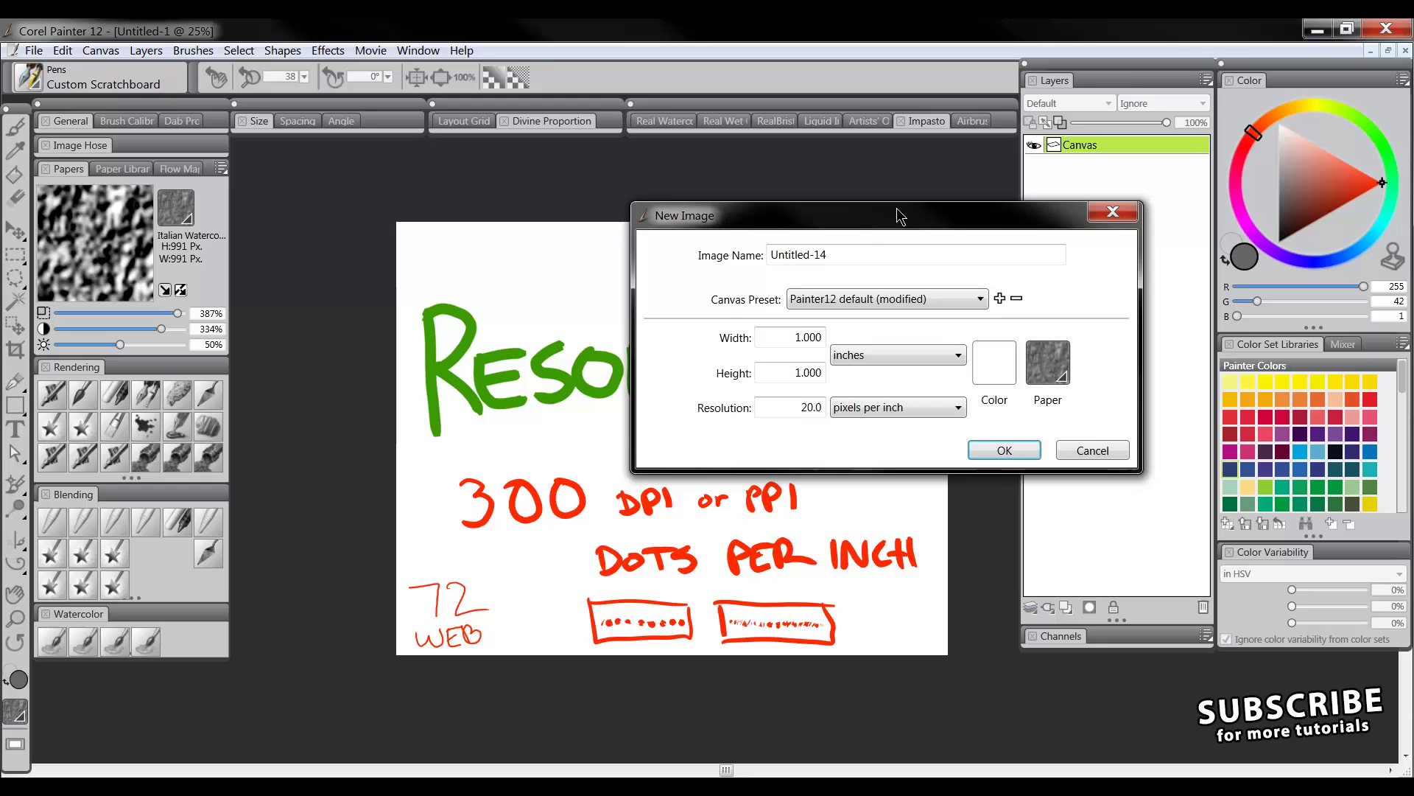
pyautogui.moveTo(901, 213); pyautogui.dragTo(834, 275)
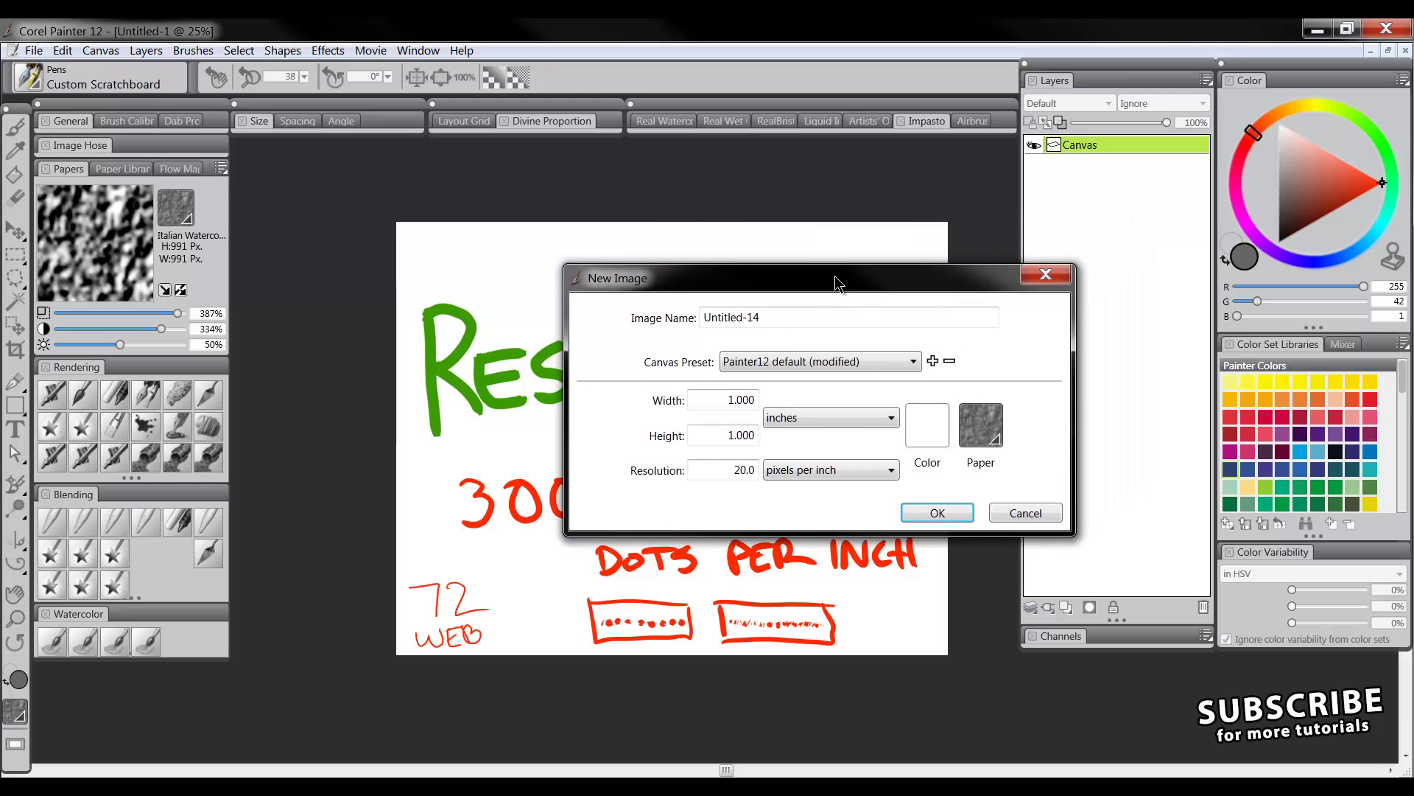
pyautogui.doubleClick(732, 469)
pyautogui.write('200')
pyautogui.click(748, 469)
pyautogui.press('BackSpace')
pyautogui.click(744, 400)
pyautogui.click(746, 436)
pyautogui.click(742, 474)
pyautogui.click(930, 512)
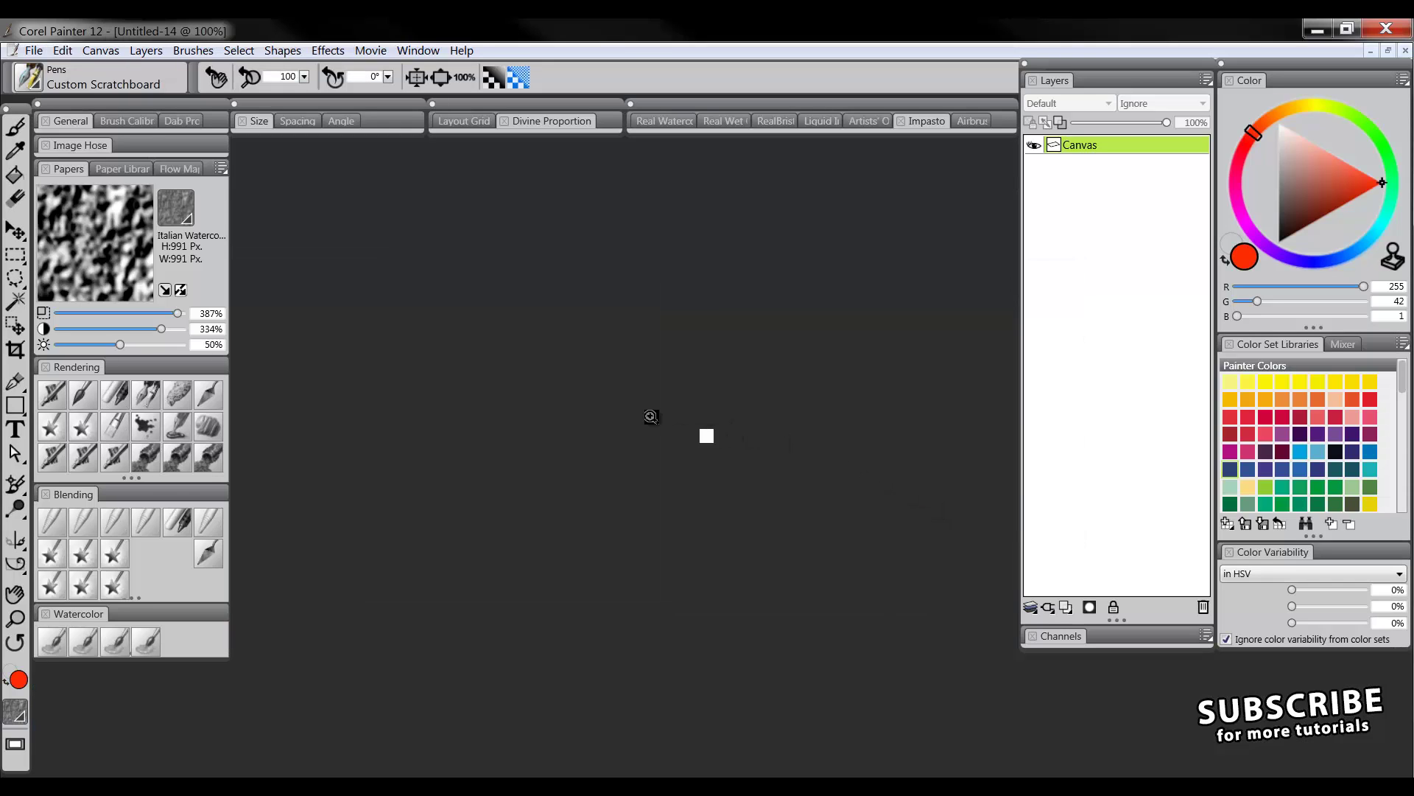
# - Magnify the small blank canvas step by step up to 1600%
pyautogui.click(712, 438)
pyautogui.click(713, 438)
pyautogui.click(712, 438)
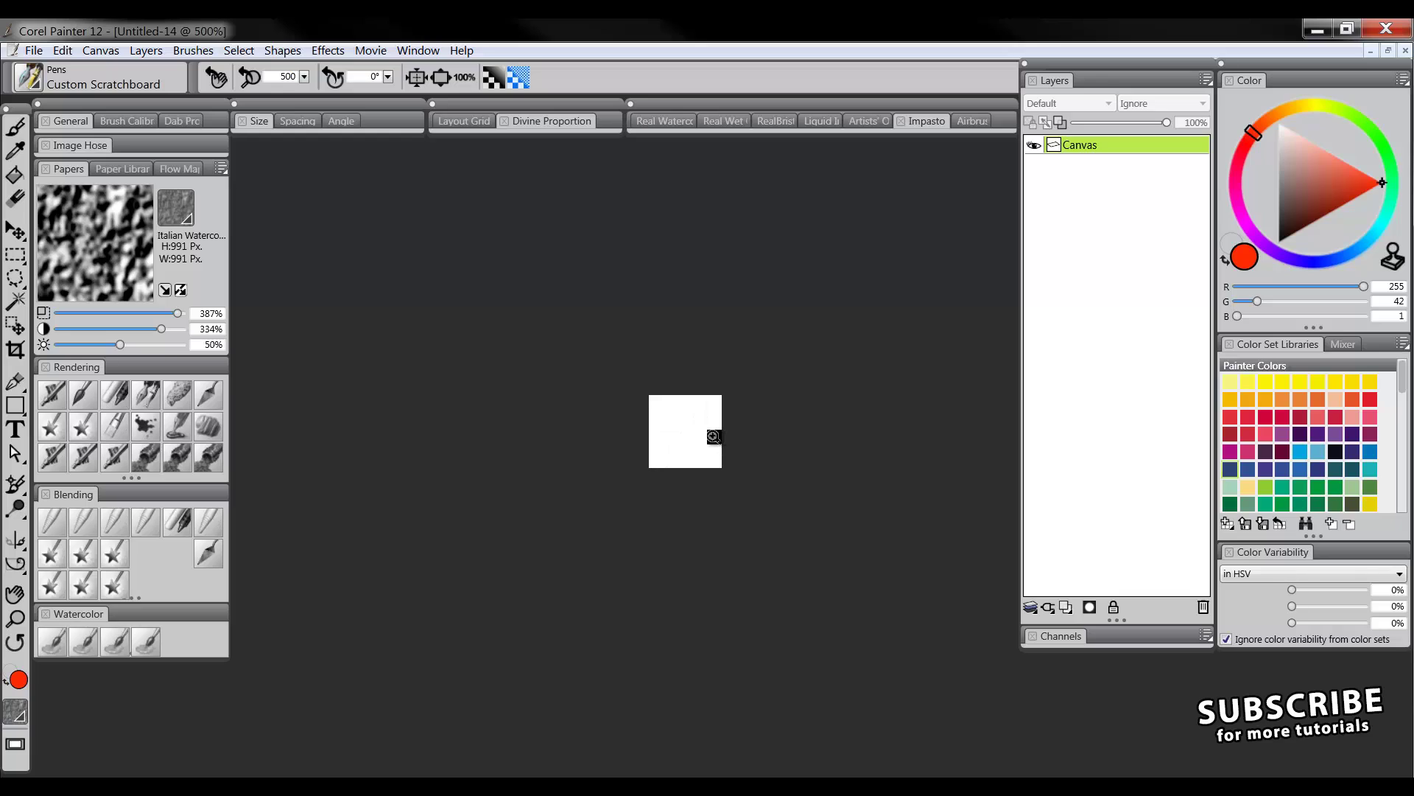
pyautogui.click(710, 439)
pyautogui.click(710, 439)
pyautogui.click(710, 438)
pyautogui.click(711, 439)
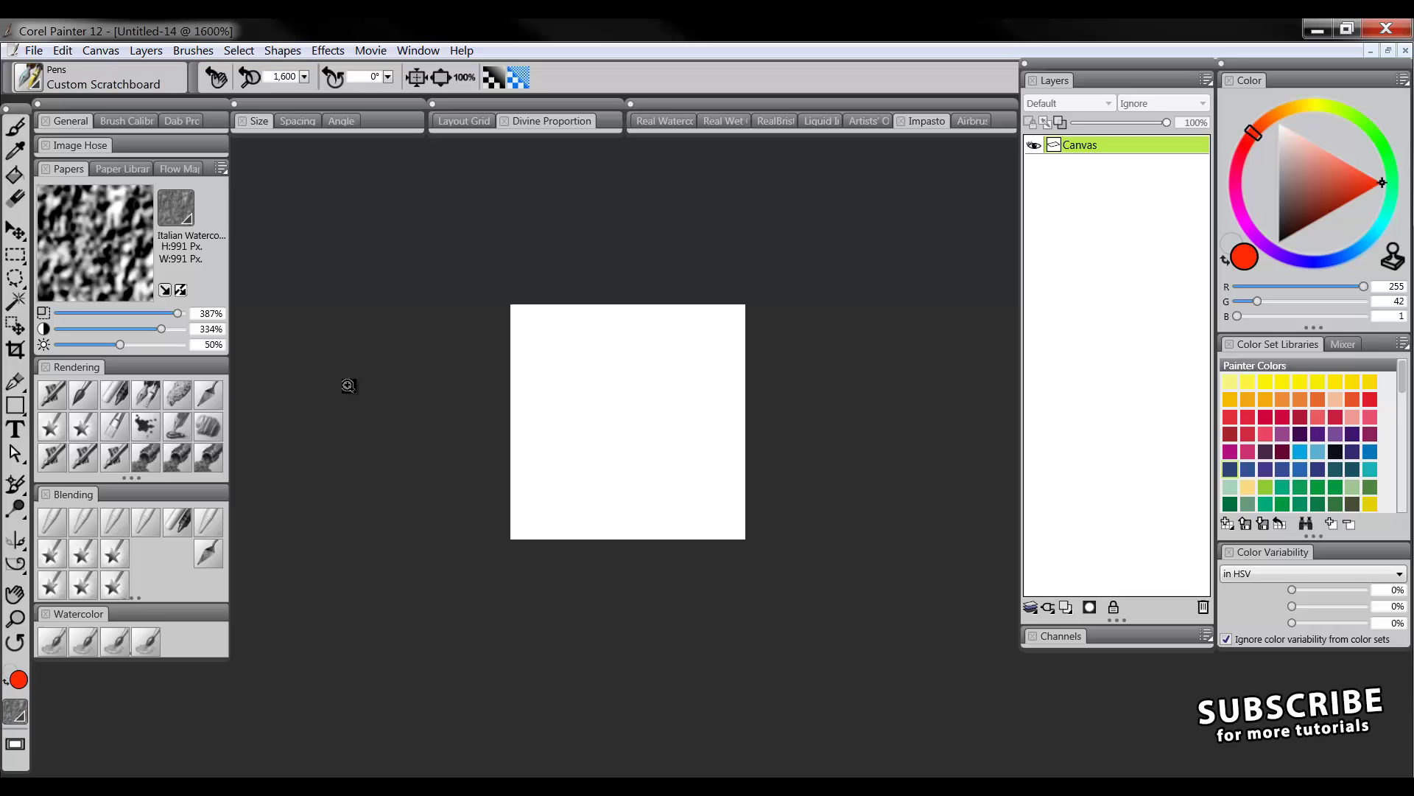
pyautogui.click(147, 398)
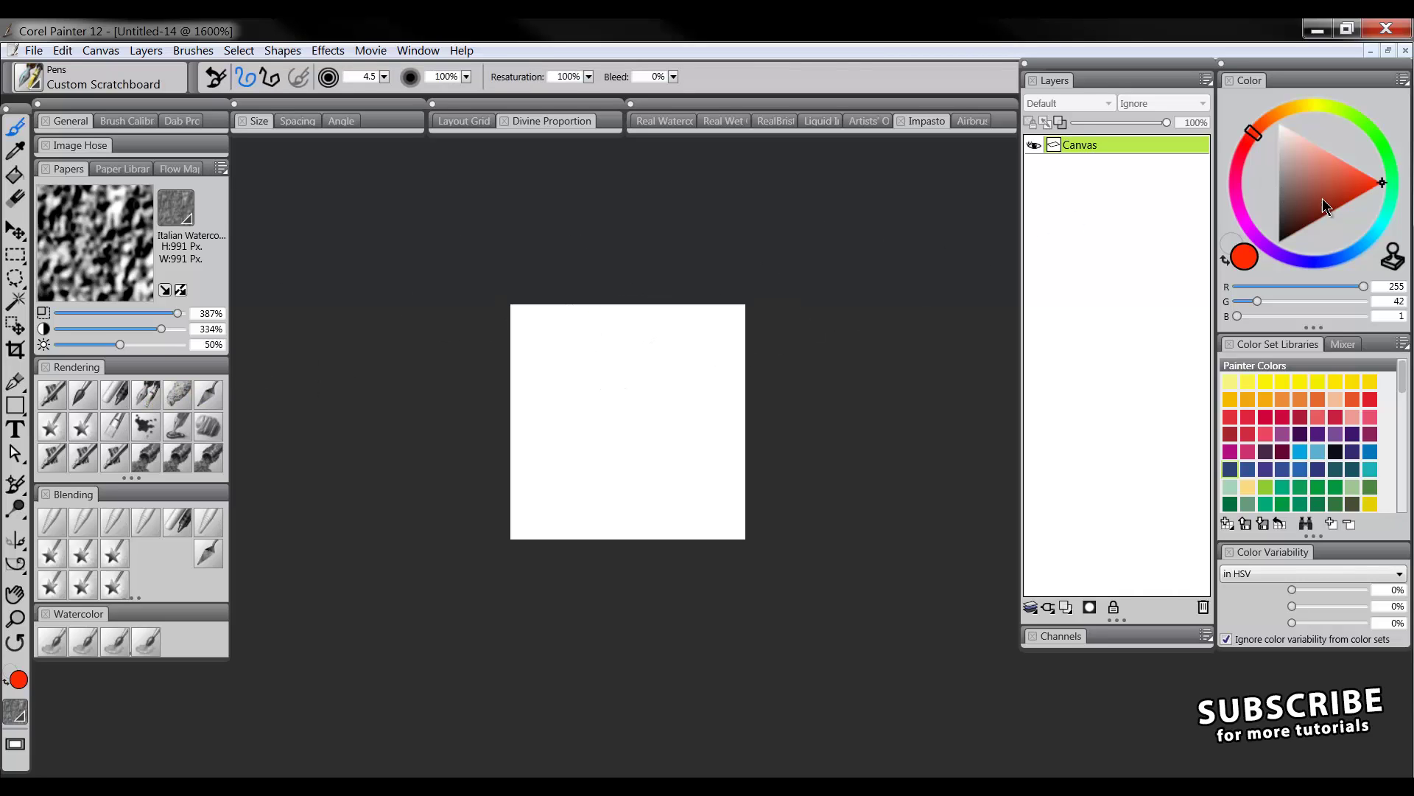
pyautogui.click(1323, 258)
pyautogui.moveTo(560, 372)
pyautogui.mouseDown()
pyautogui.moveTo(508, 341)
pyautogui.moveTo(759, 361)
pyautogui.mouseUp()
pyautogui.hotkey('ctrl', 'z')
pyautogui.moveTo(508, 316)
pyautogui.mouseDown()
pyautogui.moveTo(745, 333)
pyautogui.moveTo(795, 347)
pyautogui.mouseUp()
pyautogui.moveTo(524, 385); pyautogui.dragTo(890, 384)
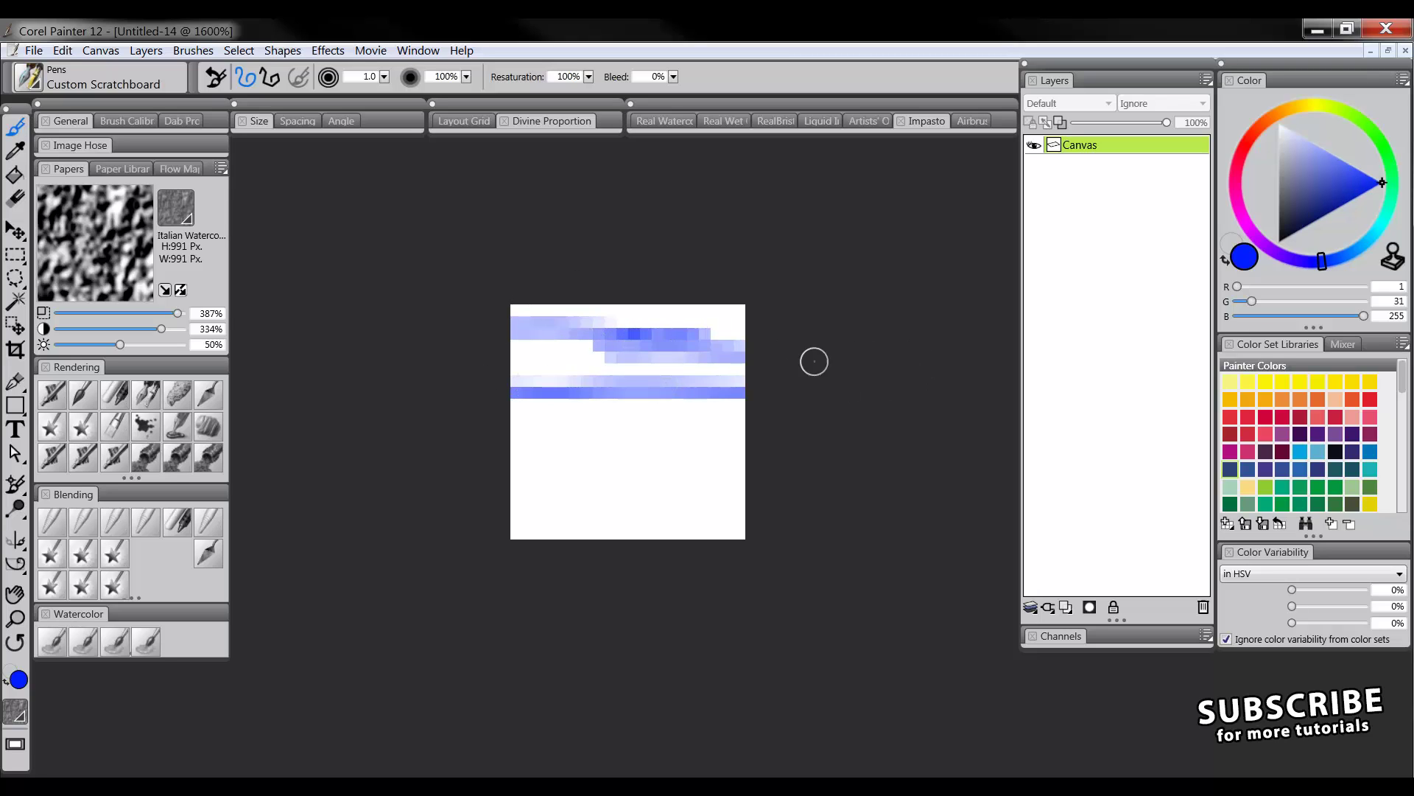
pyautogui.moveTo(509, 424); pyautogui.dragTo(826, 410)
pyautogui.moveTo(617, 463); pyautogui.dragTo(558, 463)
pyautogui.moveTo(527, 342); pyautogui.dragTo(600, 356)
pyautogui.click(15, 617)
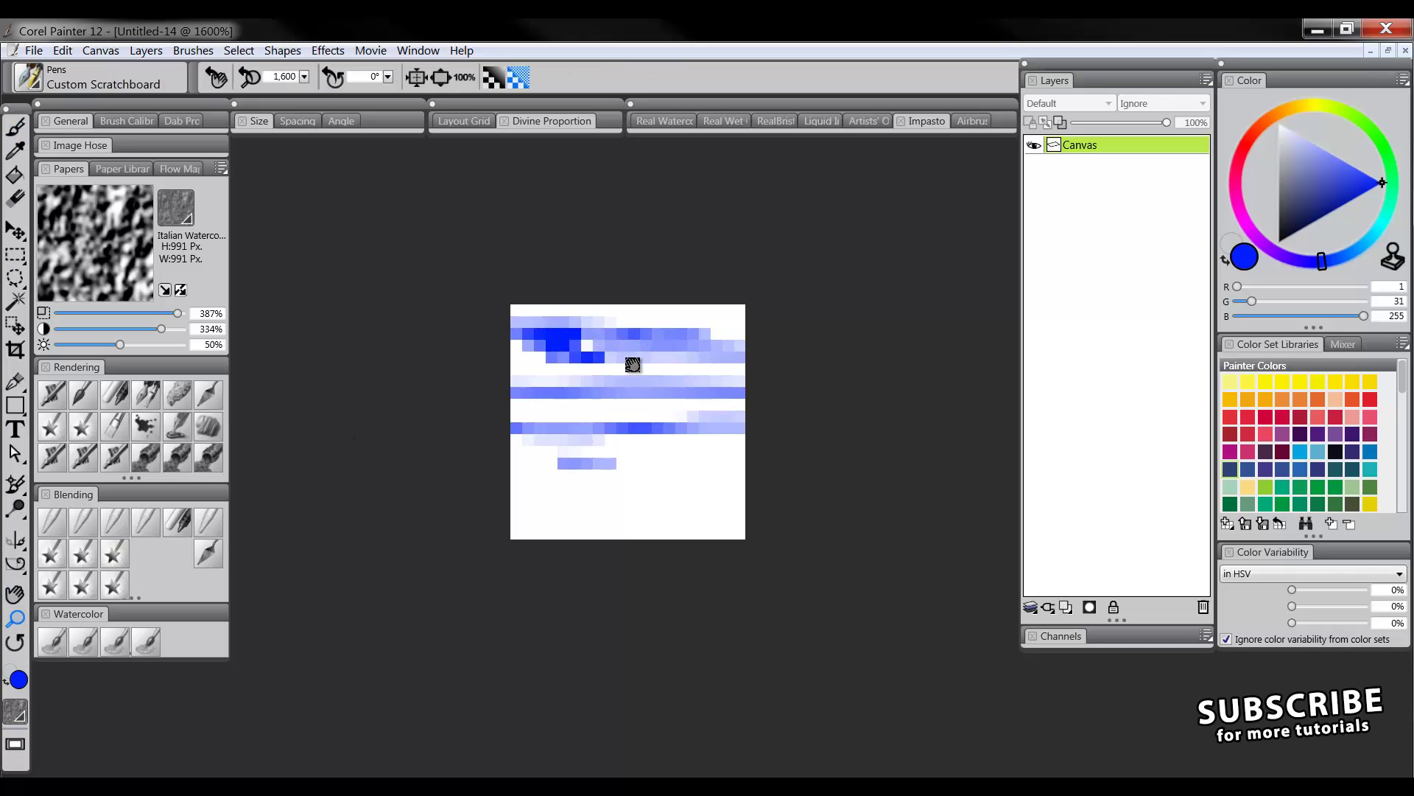
pyautogui.moveTo(637, 363); pyautogui.dragTo(661, 418)
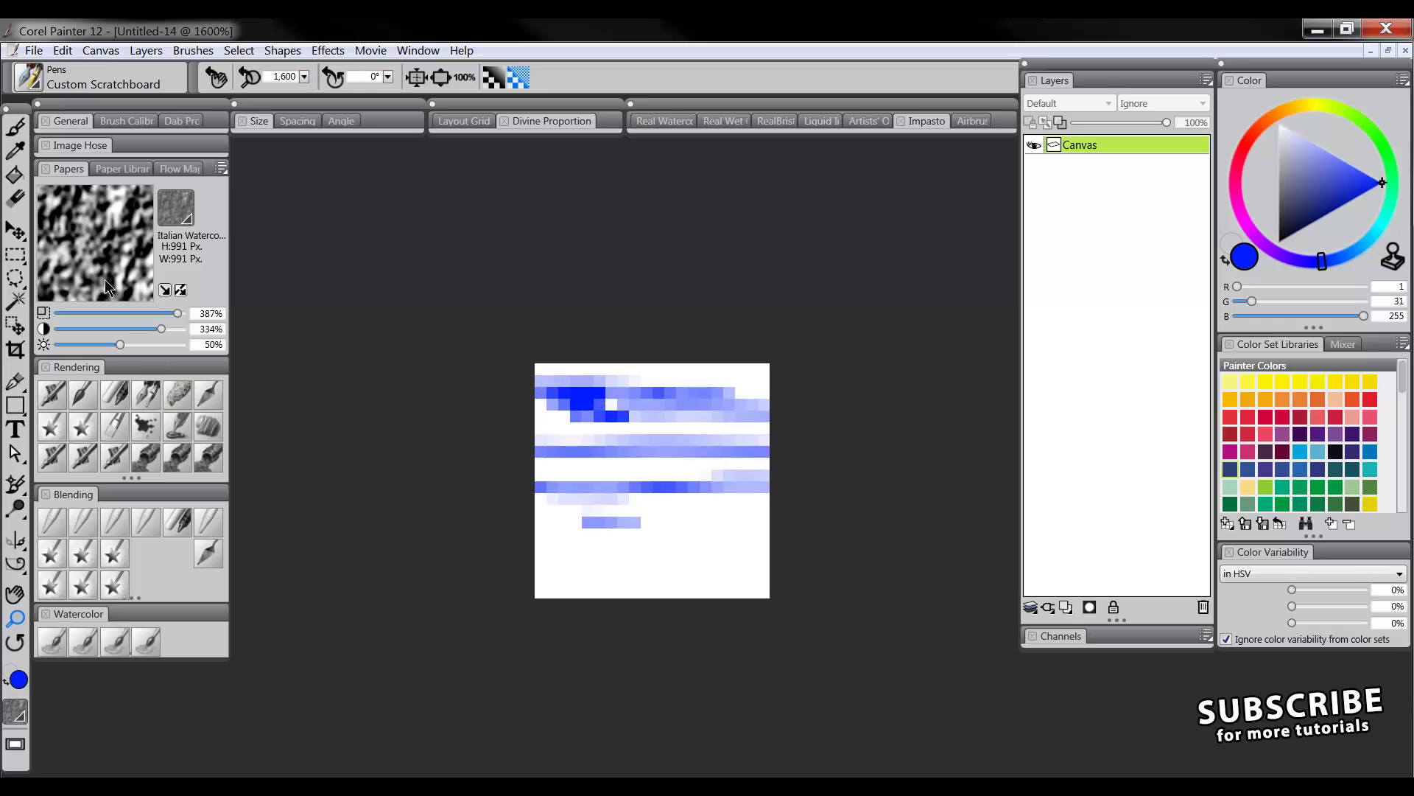
pyautogui.click(14, 235)
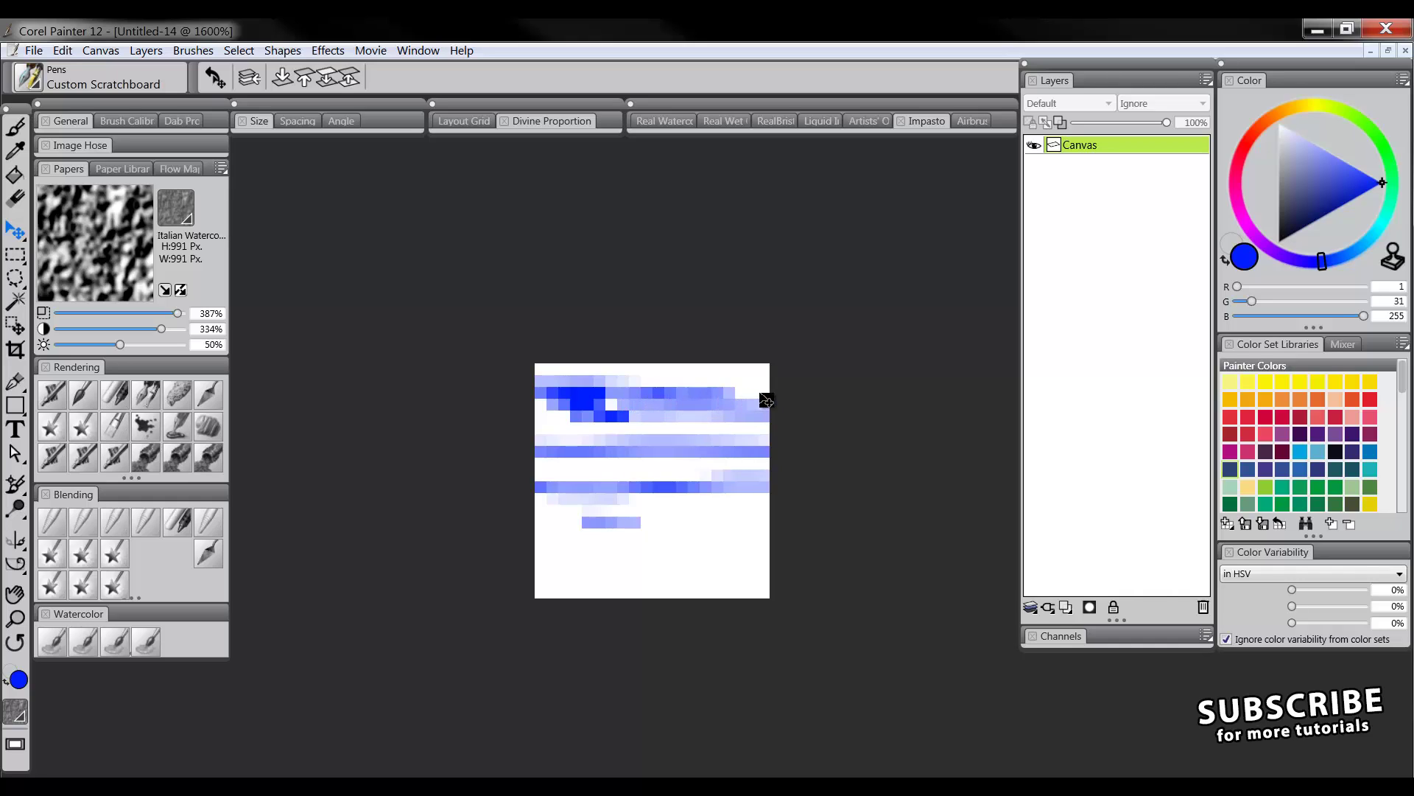
pyautogui.click(15, 127)
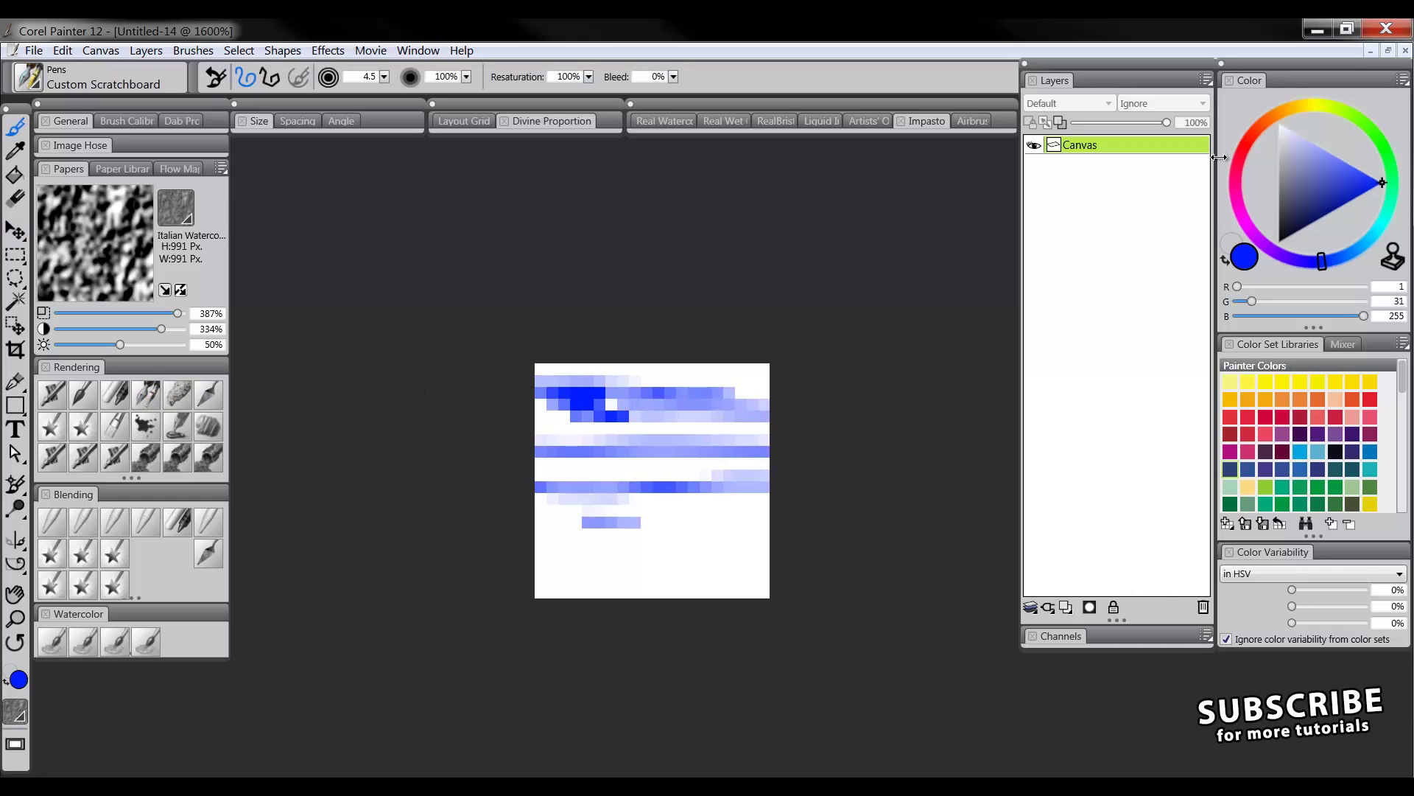
pyautogui.click(1243, 149)
pyautogui.moveTo(763, 357); pyautogui.dragTo(795, 632)
pyautogui.press('[')
pyautogui.press('[')
pyautogui.press('[')
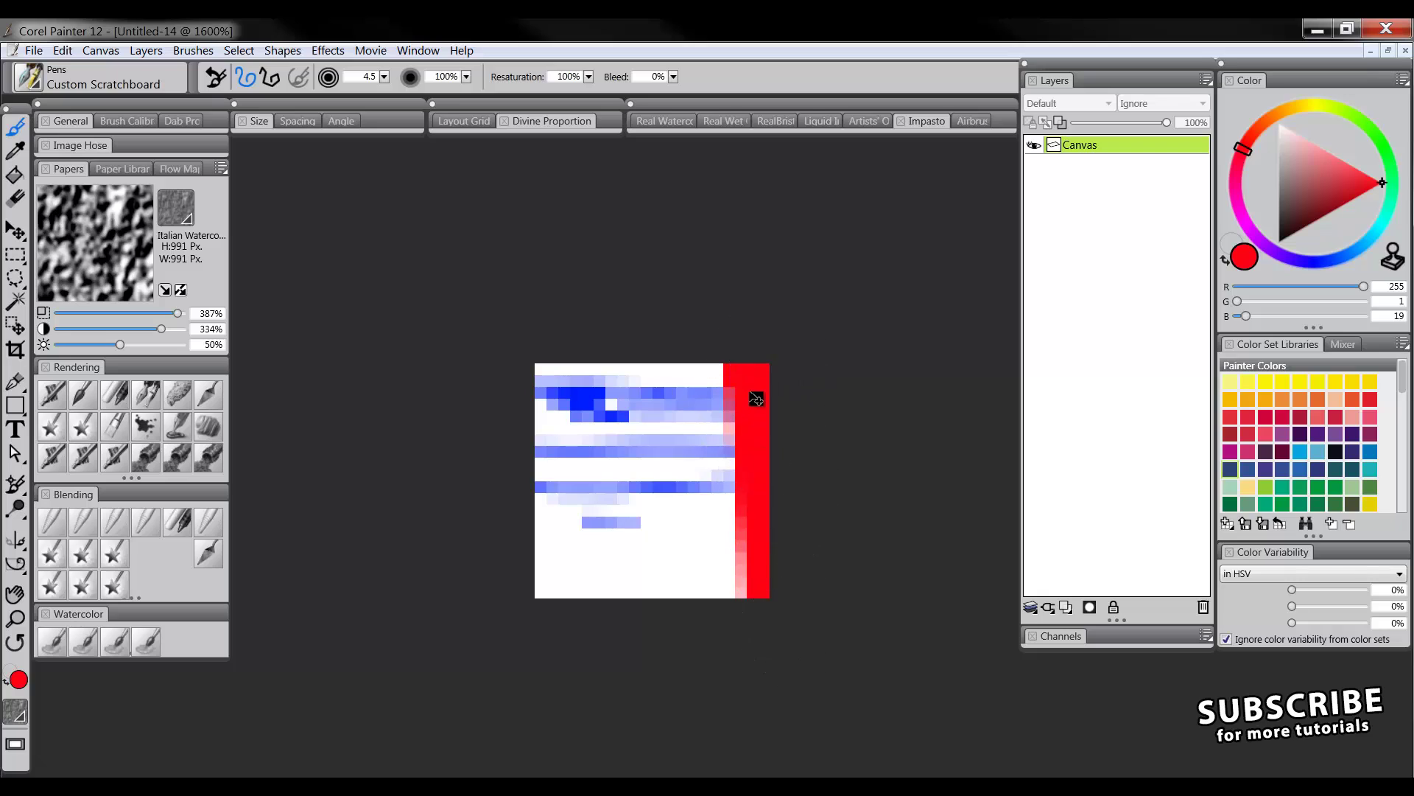
pyautogui.hotkey('ctrl', 'z')
pyautogui.moveTo(767, 369); pyautogui.dragTo(770, 432)
pyautogui.moveTo(763, 613); pyautogui.dragTo(741, 347)
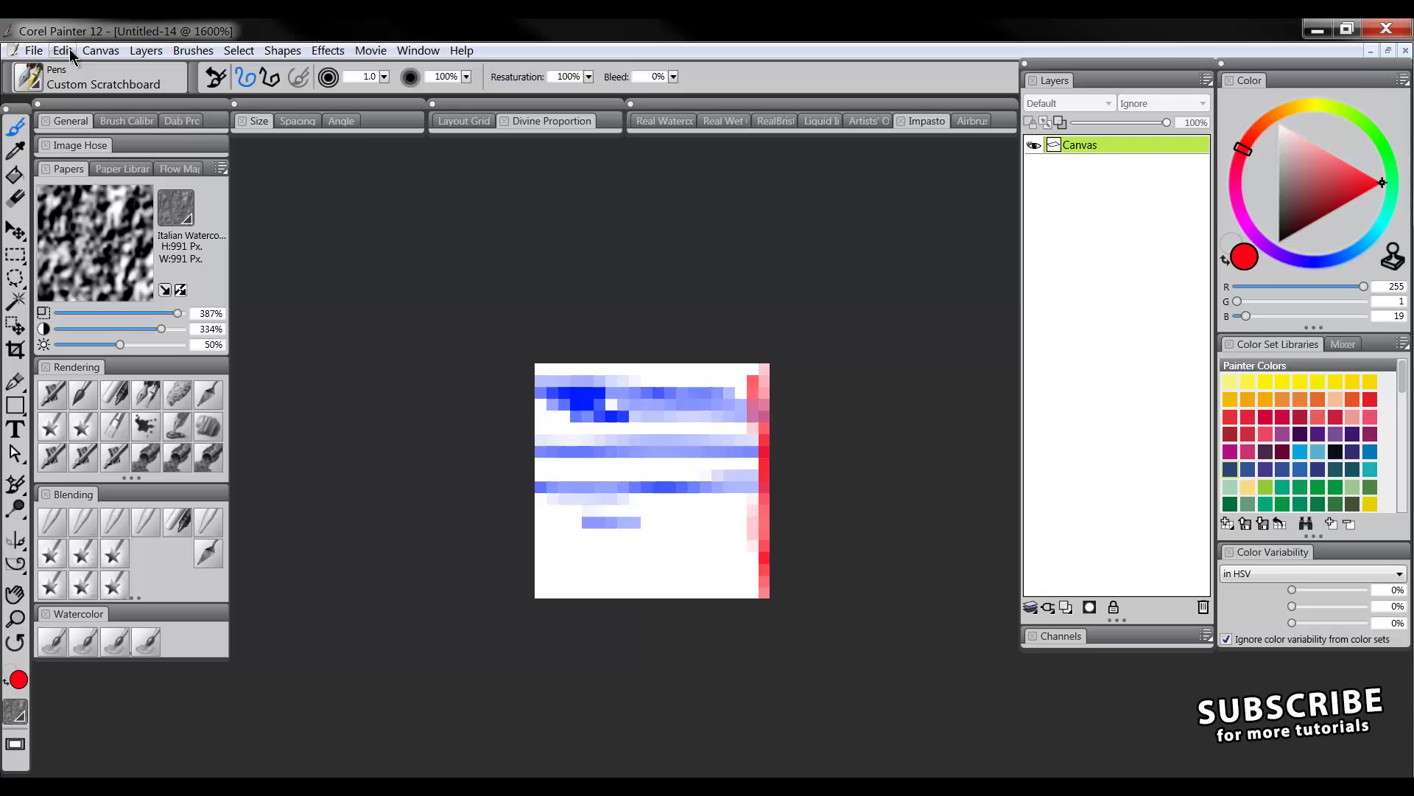
# - Resize the canvas with width and height in inches (1.0) and resolution 200 ppi
pyautogui.click(100, 50)
pyautogui.click(114, 73)
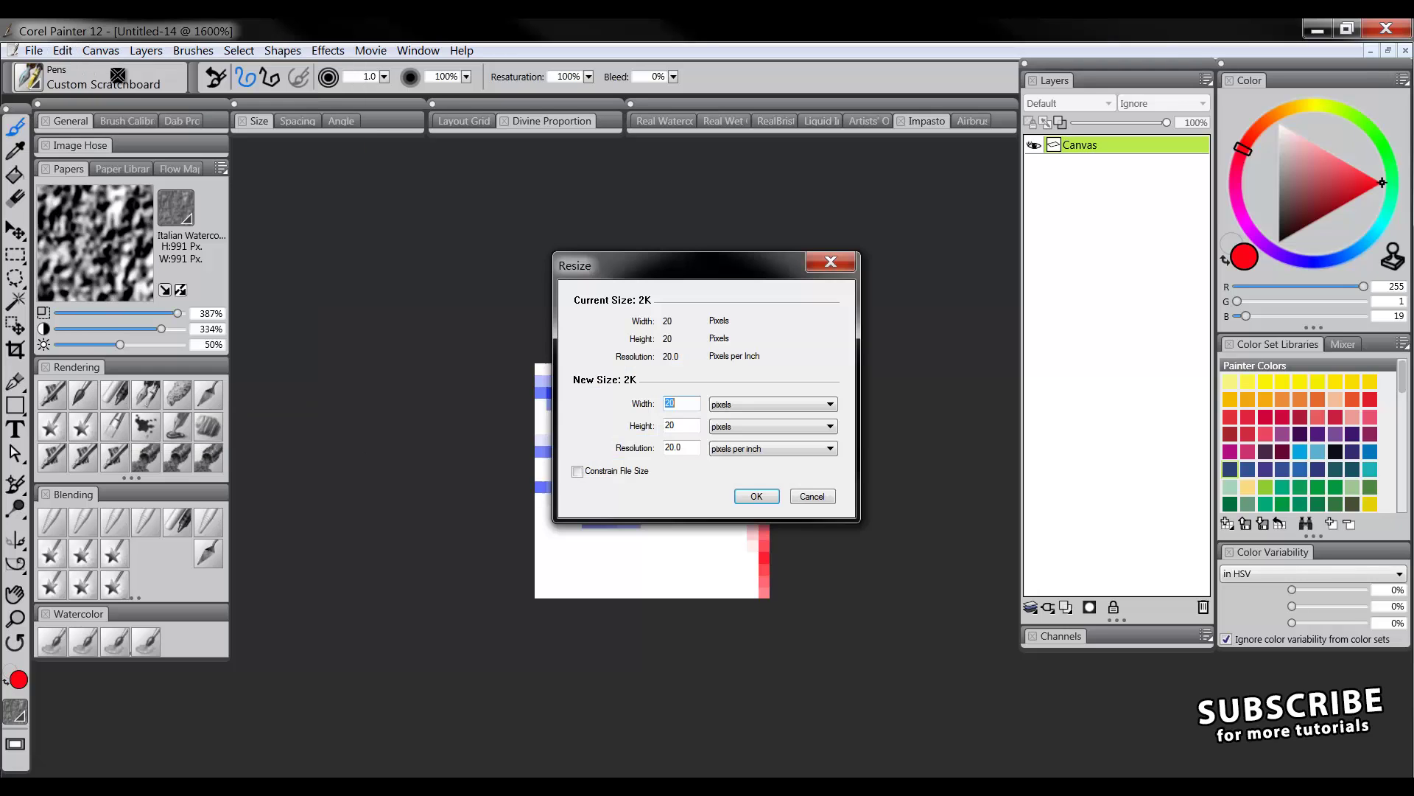
pyautogui.moveTo(719, 267); pyautogui.dragTo(940, 230)
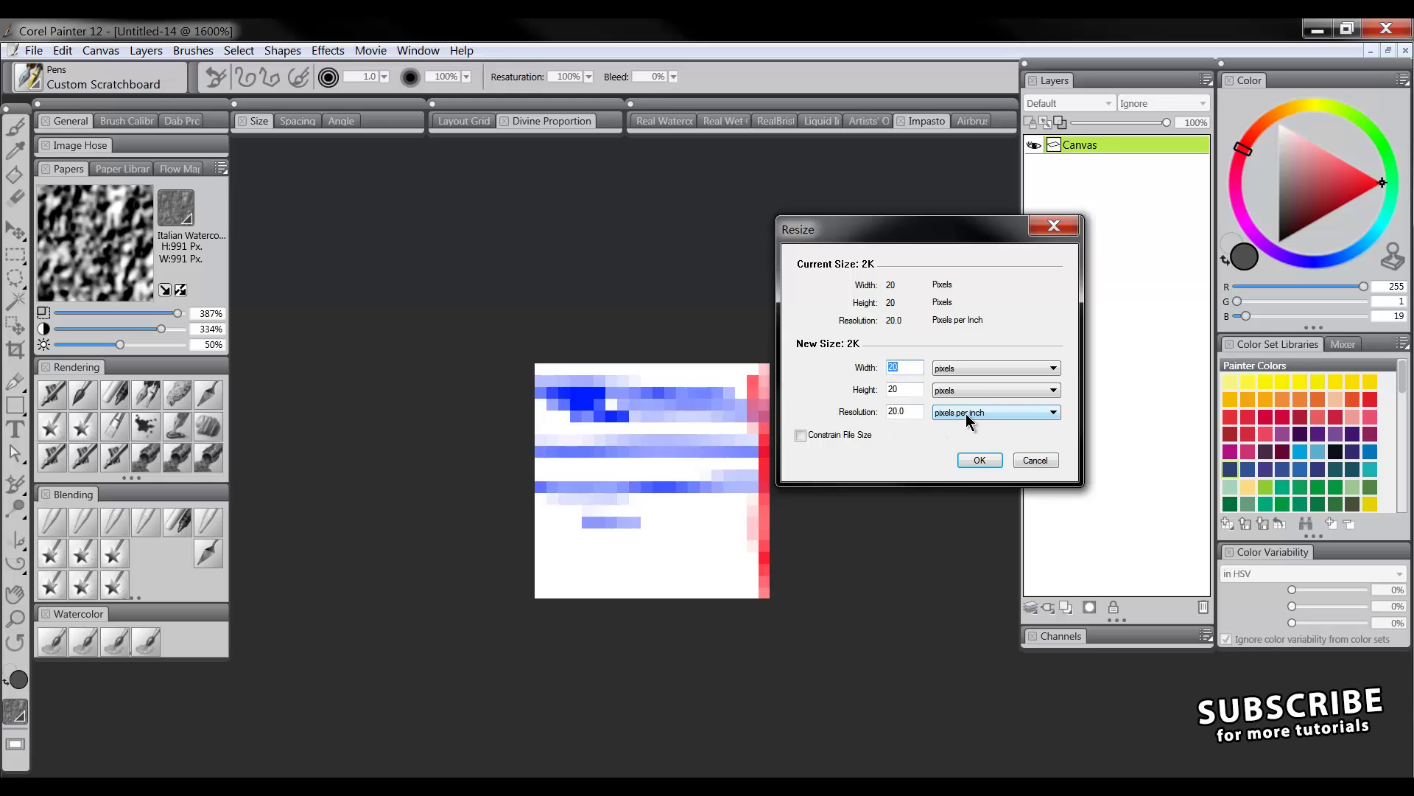
pyautogui.click(957, 368)
pyautogui.click(964, 391)
pyautogui.click(966, 390)
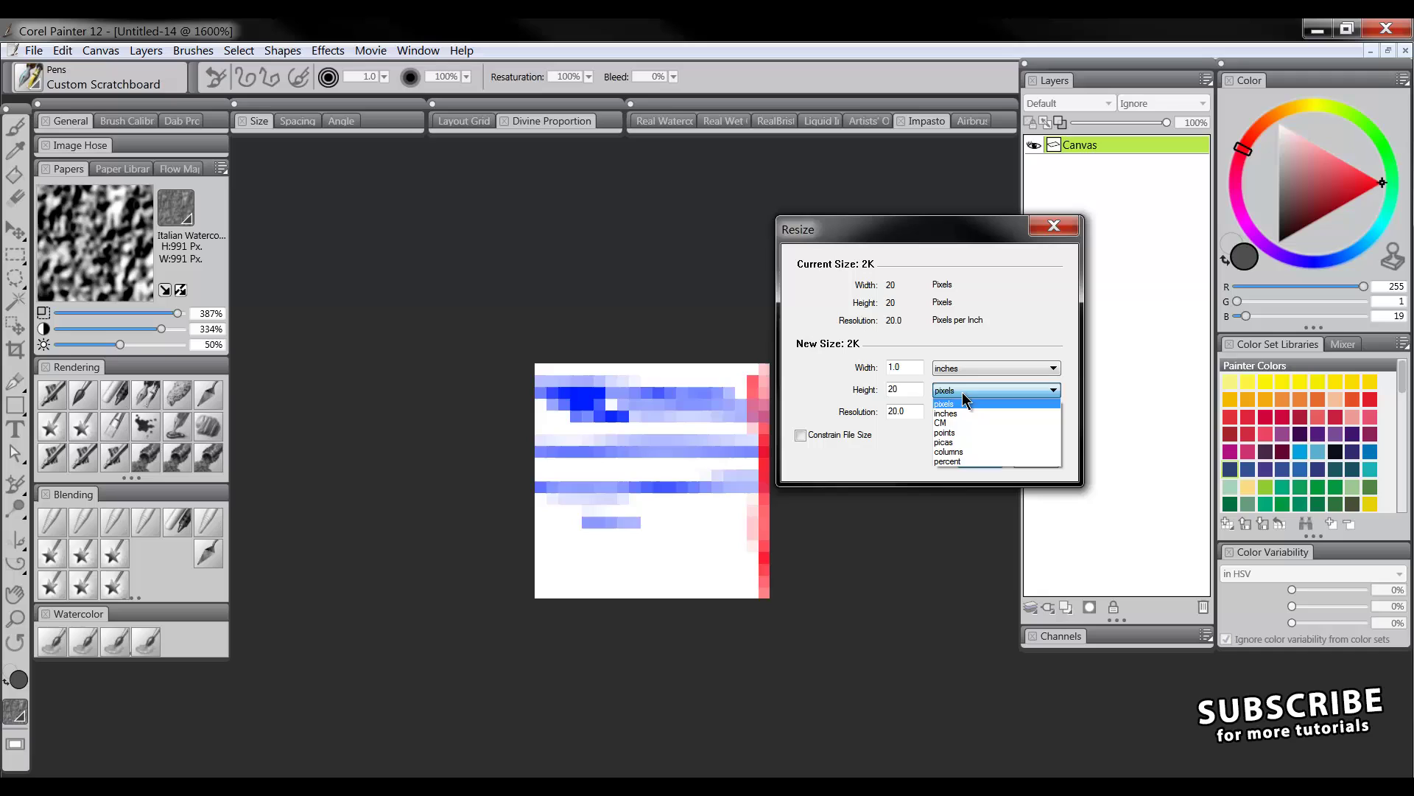
pyautogui.click(961, 413)
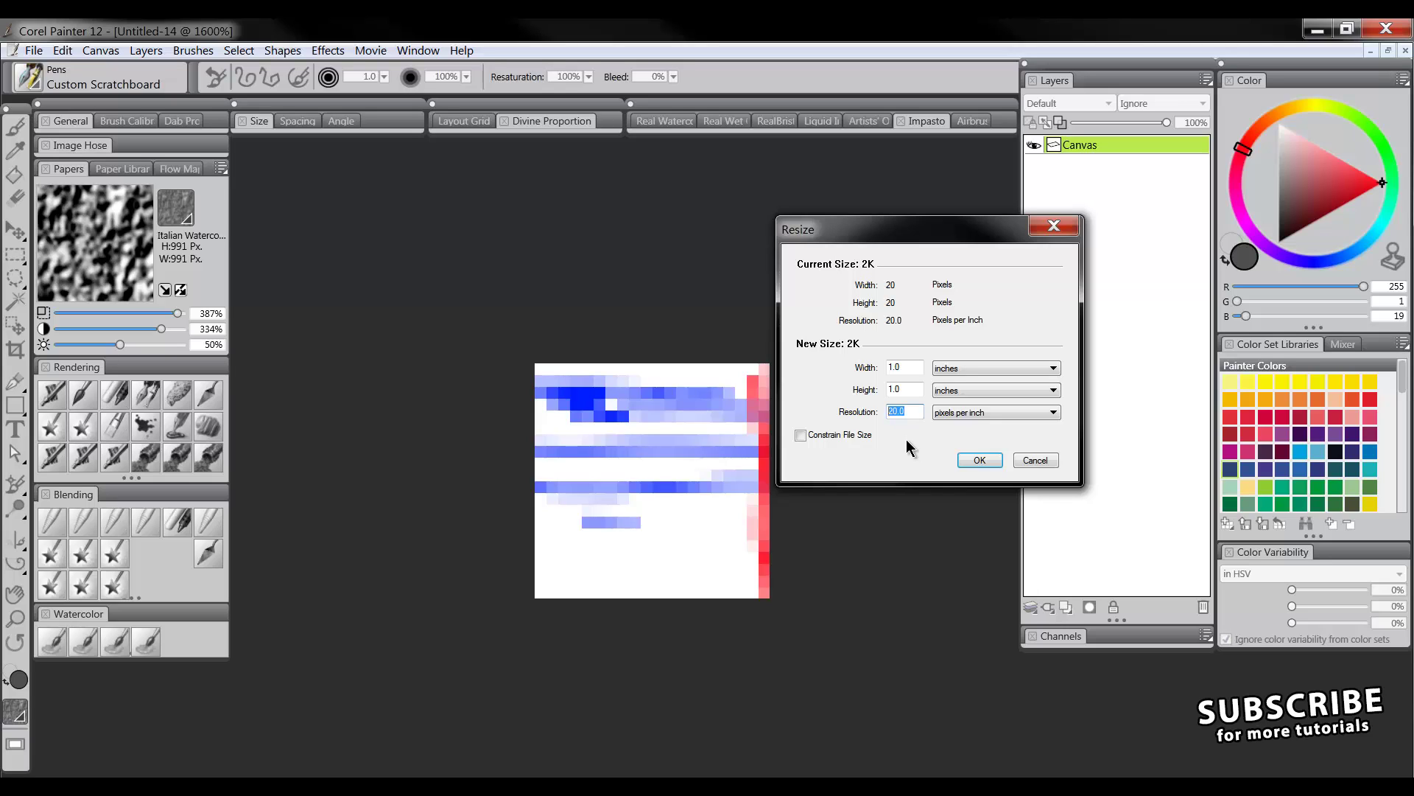
pyautogui.write('00')
pyautogui.click(979, 460)
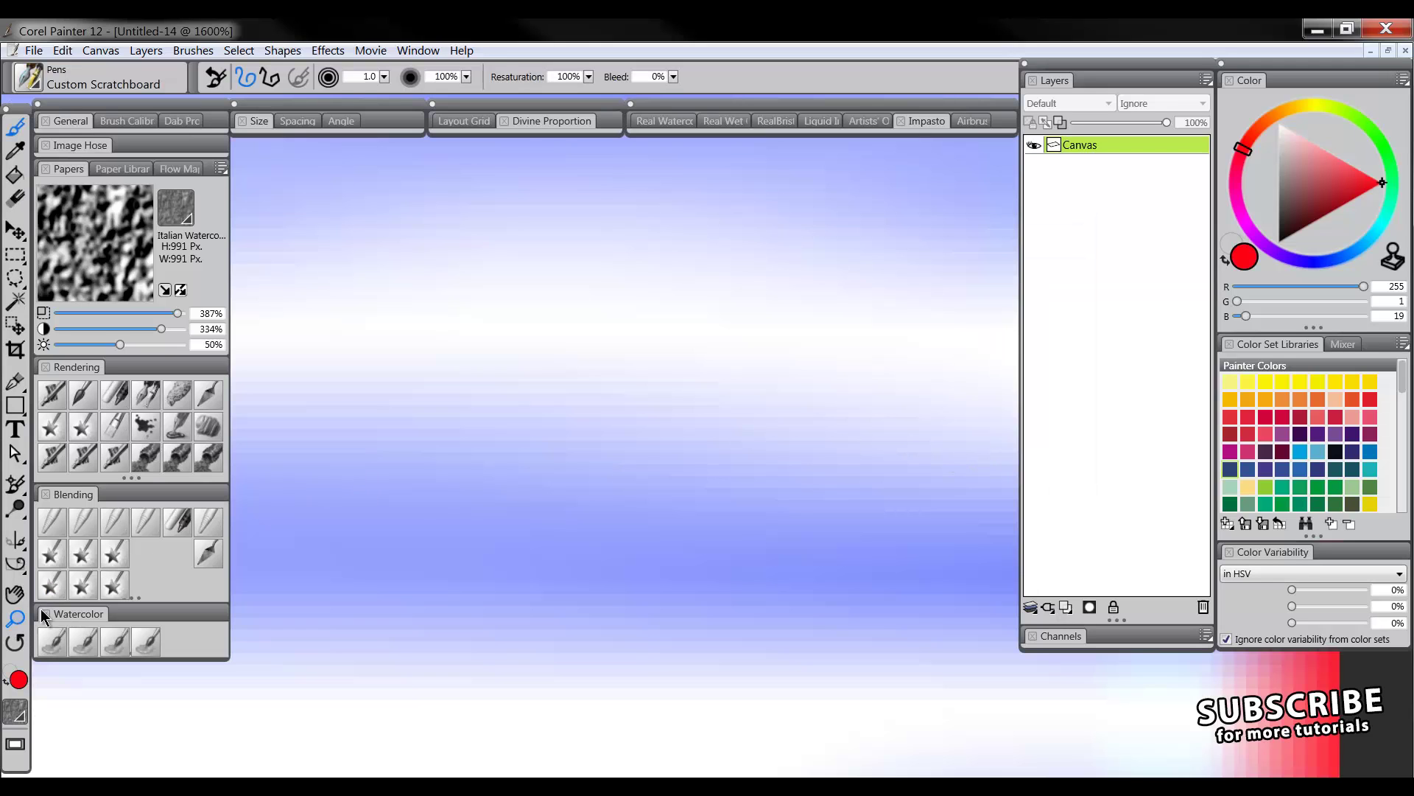
# - Zoom out to 400%, then back in to 1600% on the pixelated canvas
pyautogui.click(15, 617)
pyautogui.keyDown('alt'); pyautogui.click(605, 486); pyautogui.keyUp('alt')
pyautogui.keyDown('alt'); pyautogui.click(608, 487); pyautogui.keyUp('alt')
pyautogui.keyDown('alt'); pyautogui.click(616, 494); pyautogui.keyUp('alt')
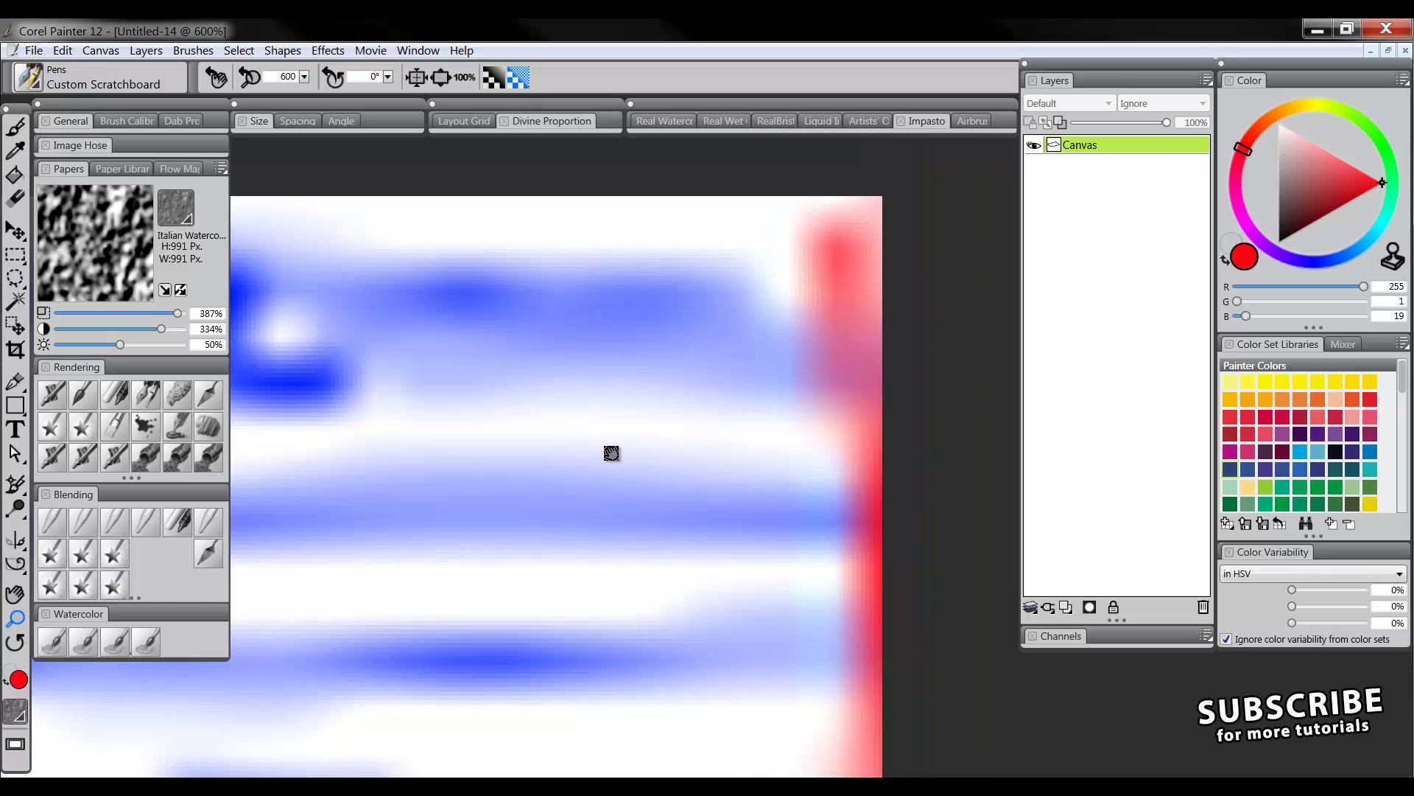
pyautogui.keyDown('alt'); pyautogui.click(609, 452); pyautogui.keyUp('alt')
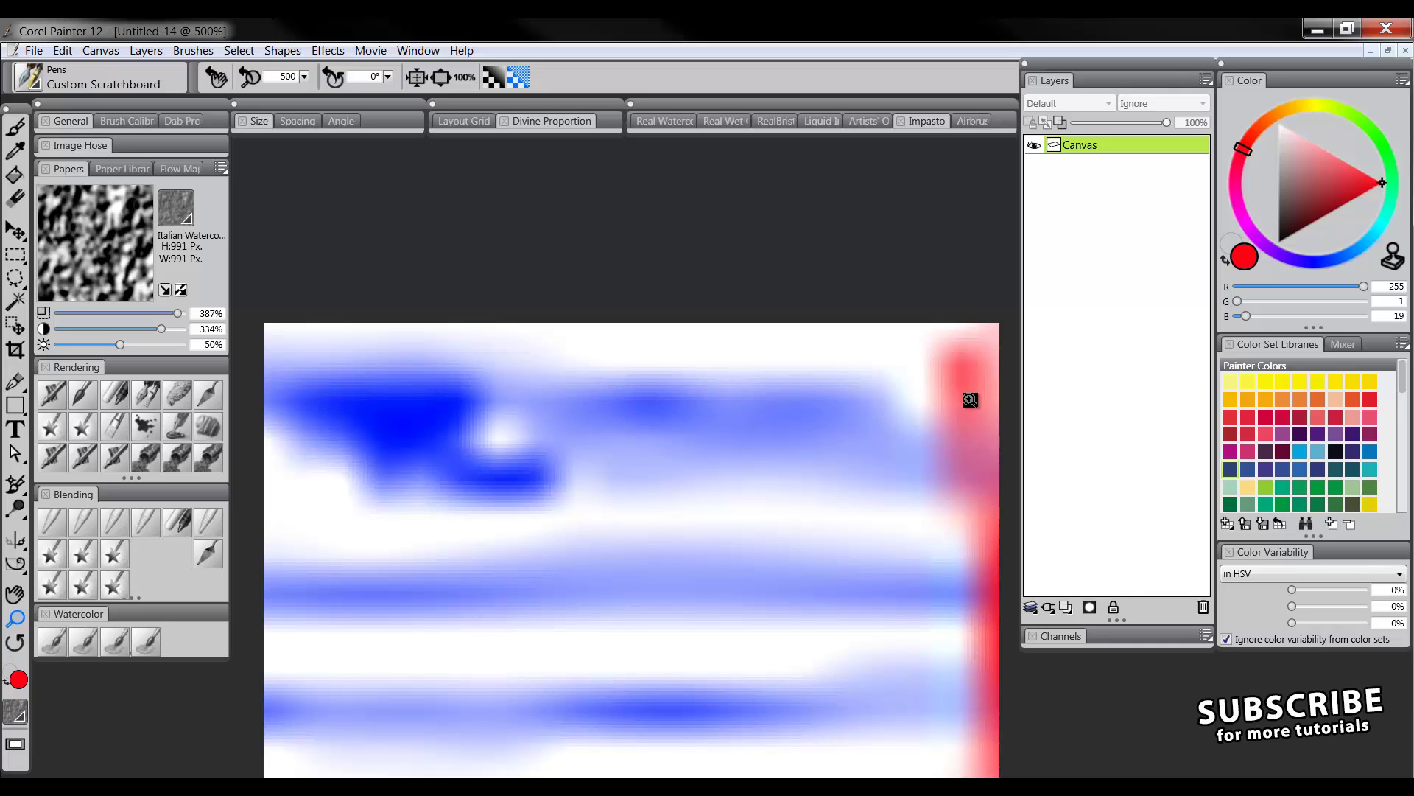
pyautogui.keyDown('alt'); pyautogui.click(872, 489); pyautogui.keyUp('alt')
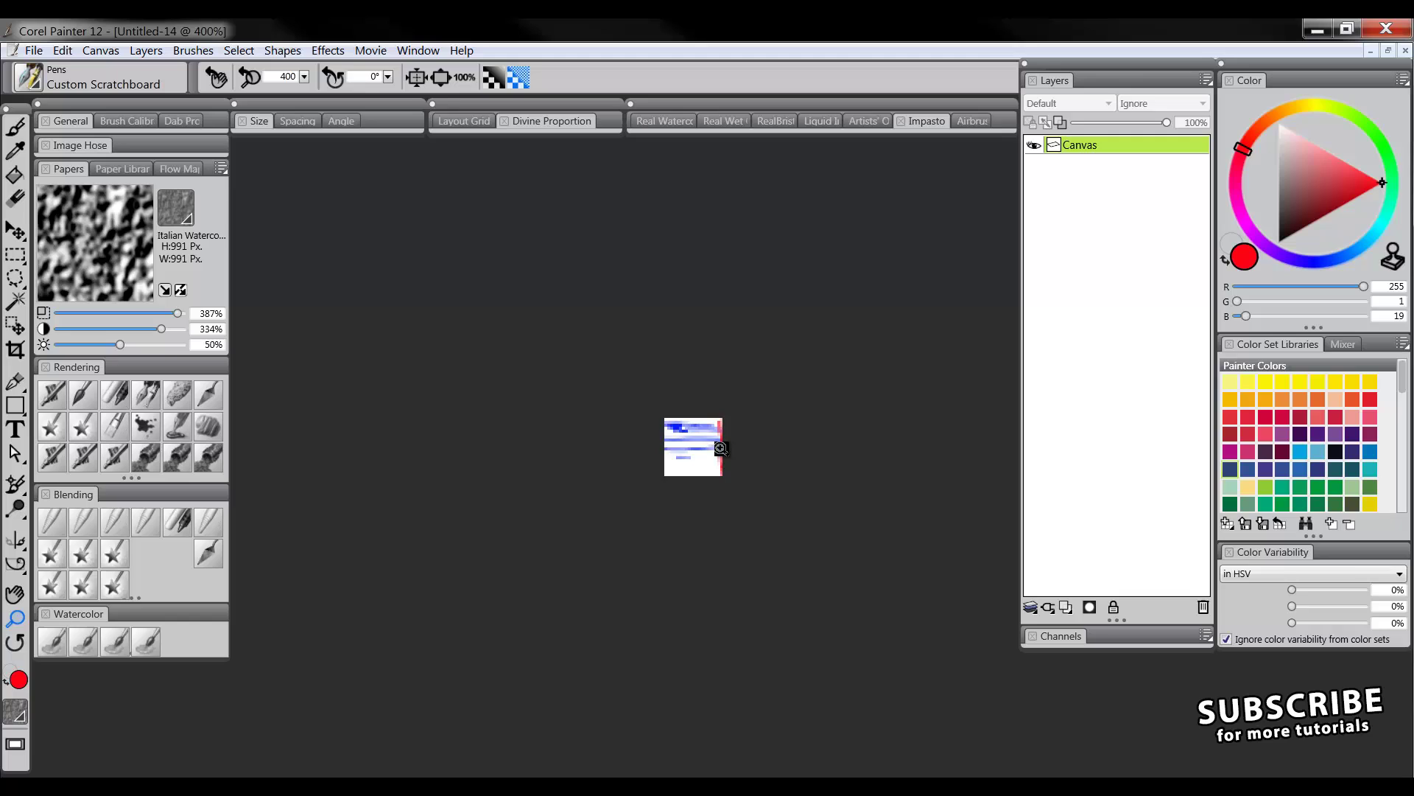
pyautogui.click(705, 452)
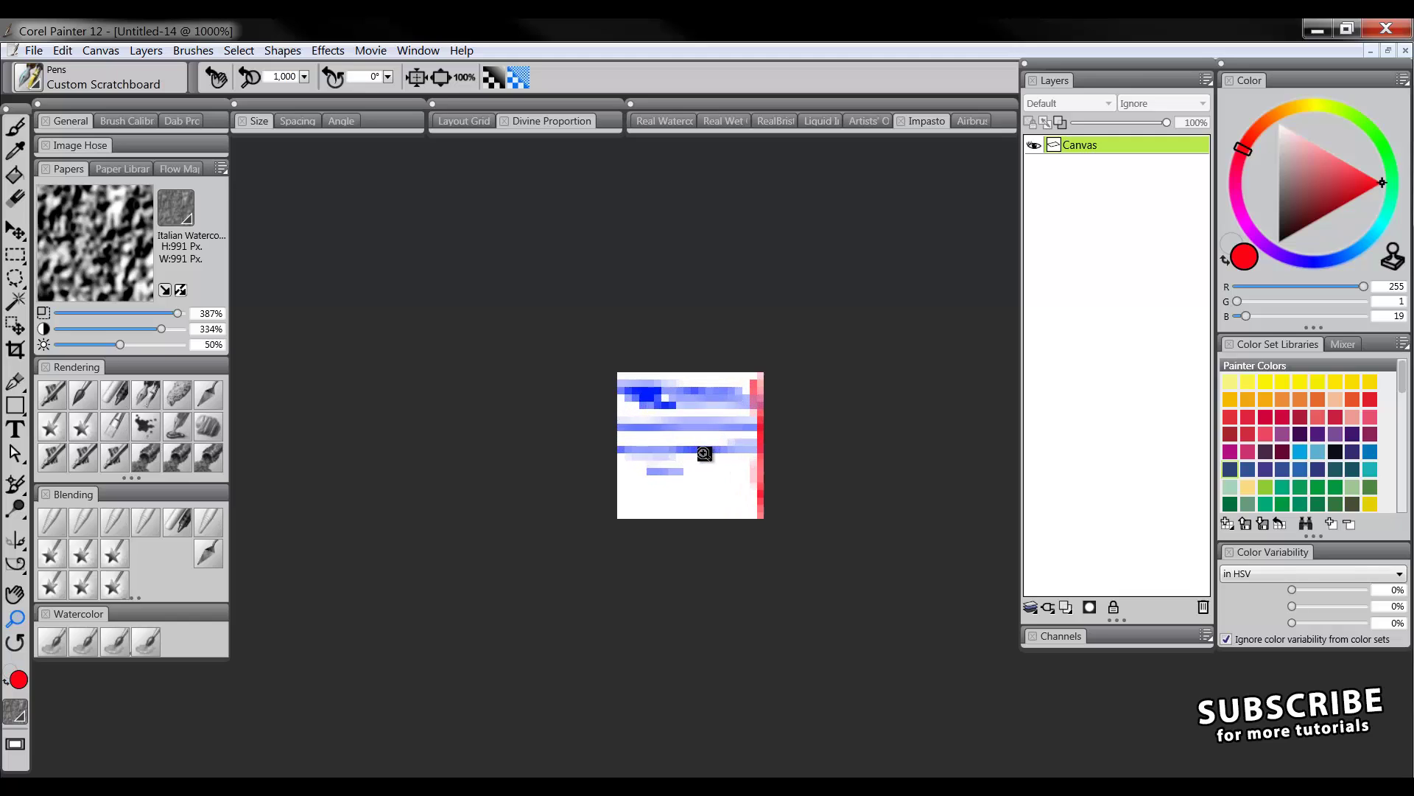
pyautogui.click(704, 452)
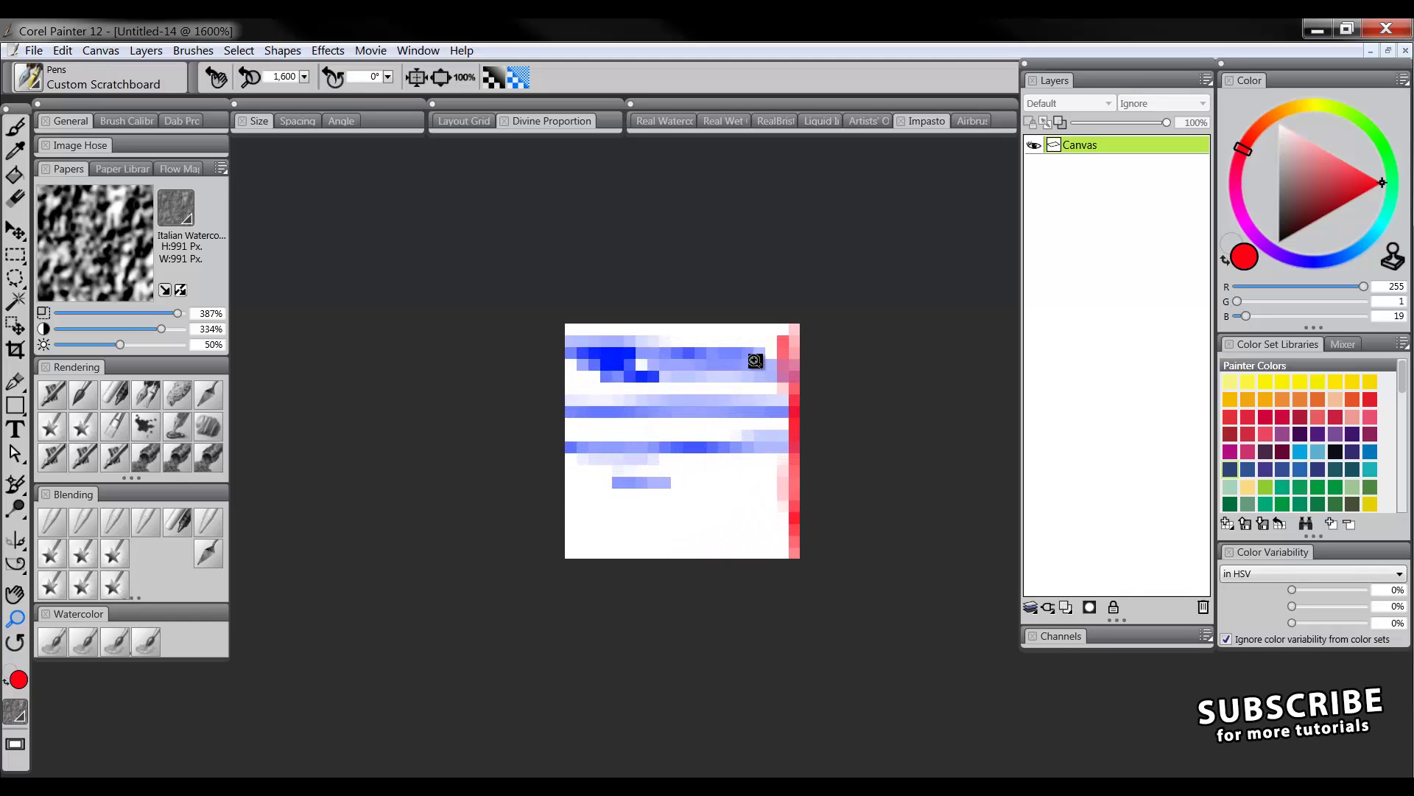
# - Redo the resize to restore the 200 ppi canvas, view it at 500%, and check its size in the Resize dialog
pyautogui.click(68, 51)
pyautogui.click(81, 87)
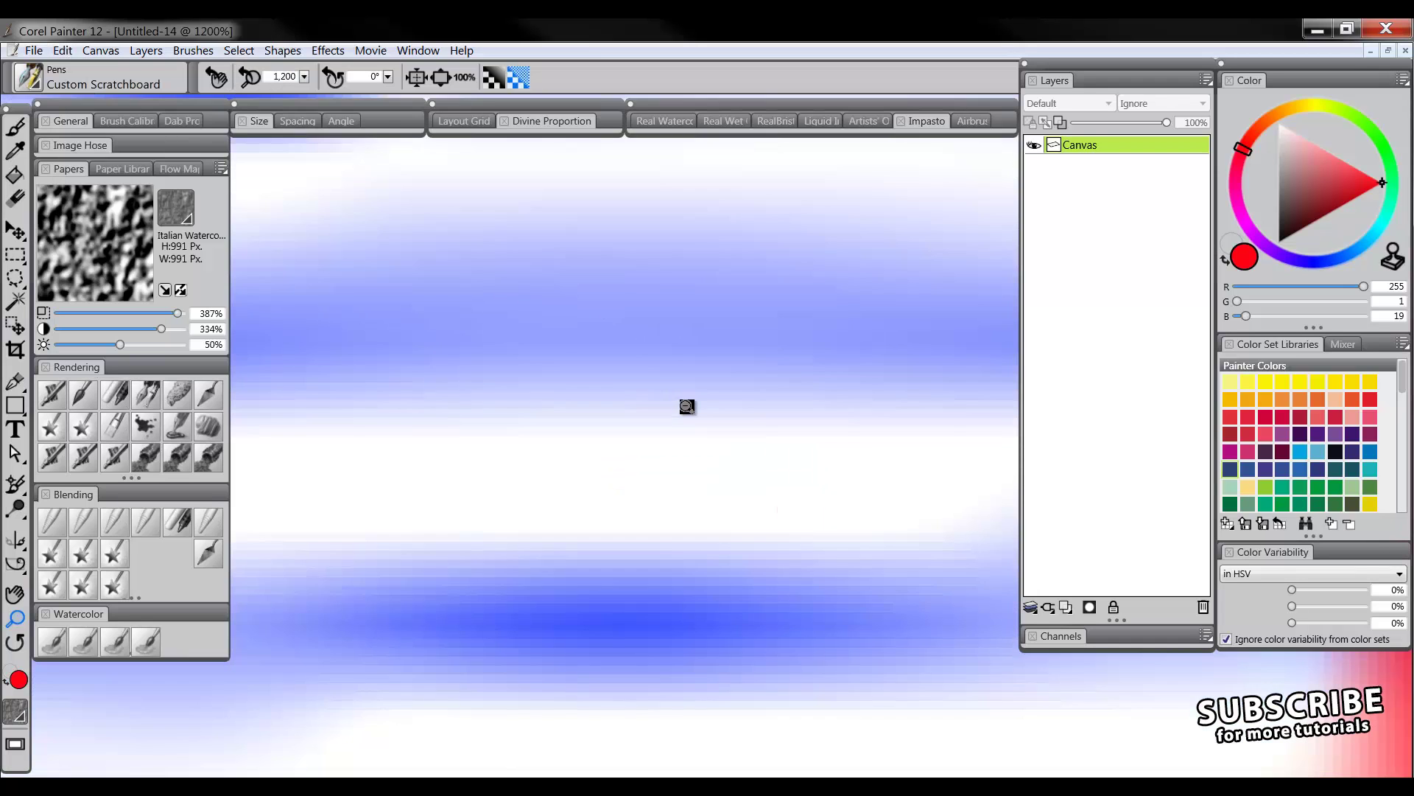
pyautogui.keyDown('alt'); pyautogui.click(687, 406); pyautogui.keyUp('alt')
pyautogui.keyDown('alt'); pyautogui.click(691, 414); pyautogui.keyUp('alt')
pyautogui.moveTo(717, 427); pyautogui.dragTo(734, 459)
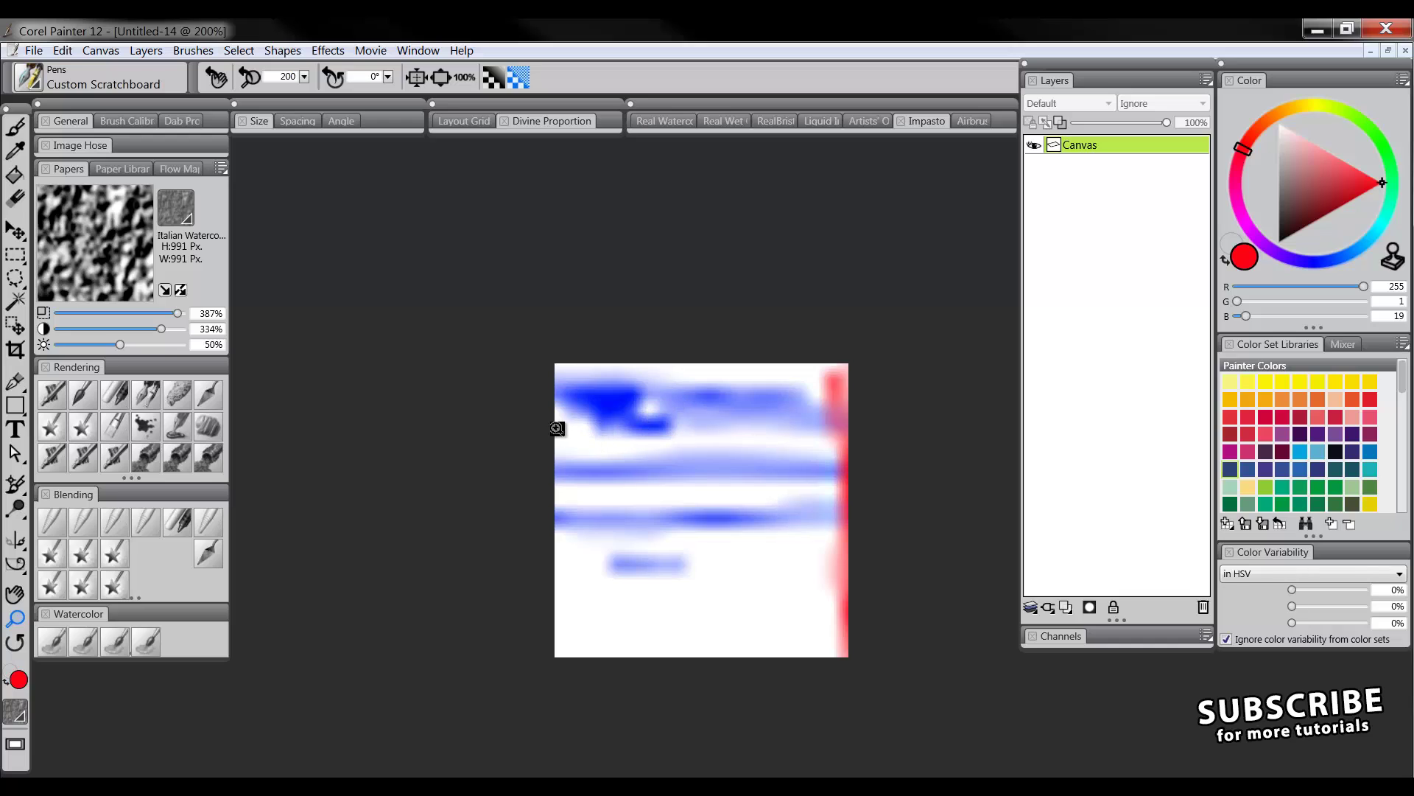
pyautogui.click(824, 515)
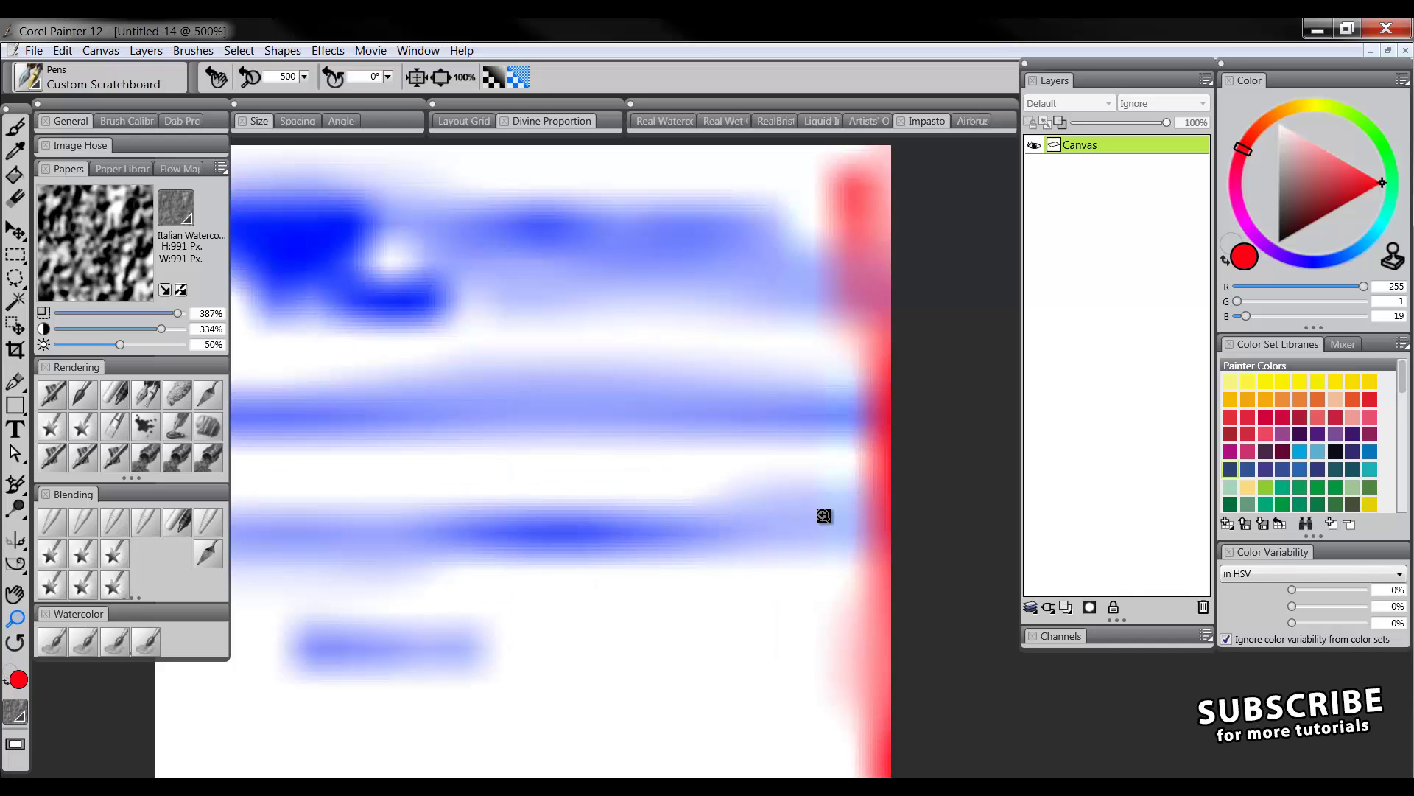
pyautogui.keyDown('alt'); pyautogui.click(825, 523); pyautogui.keyUp('alt')
pyautogui.keyDown('alt'); pyautogui.click(830, 533); pyautogui.keyUp('alt')
pyautogui.moveTo(833, 536); pyautogui.dragTo(859, 500)
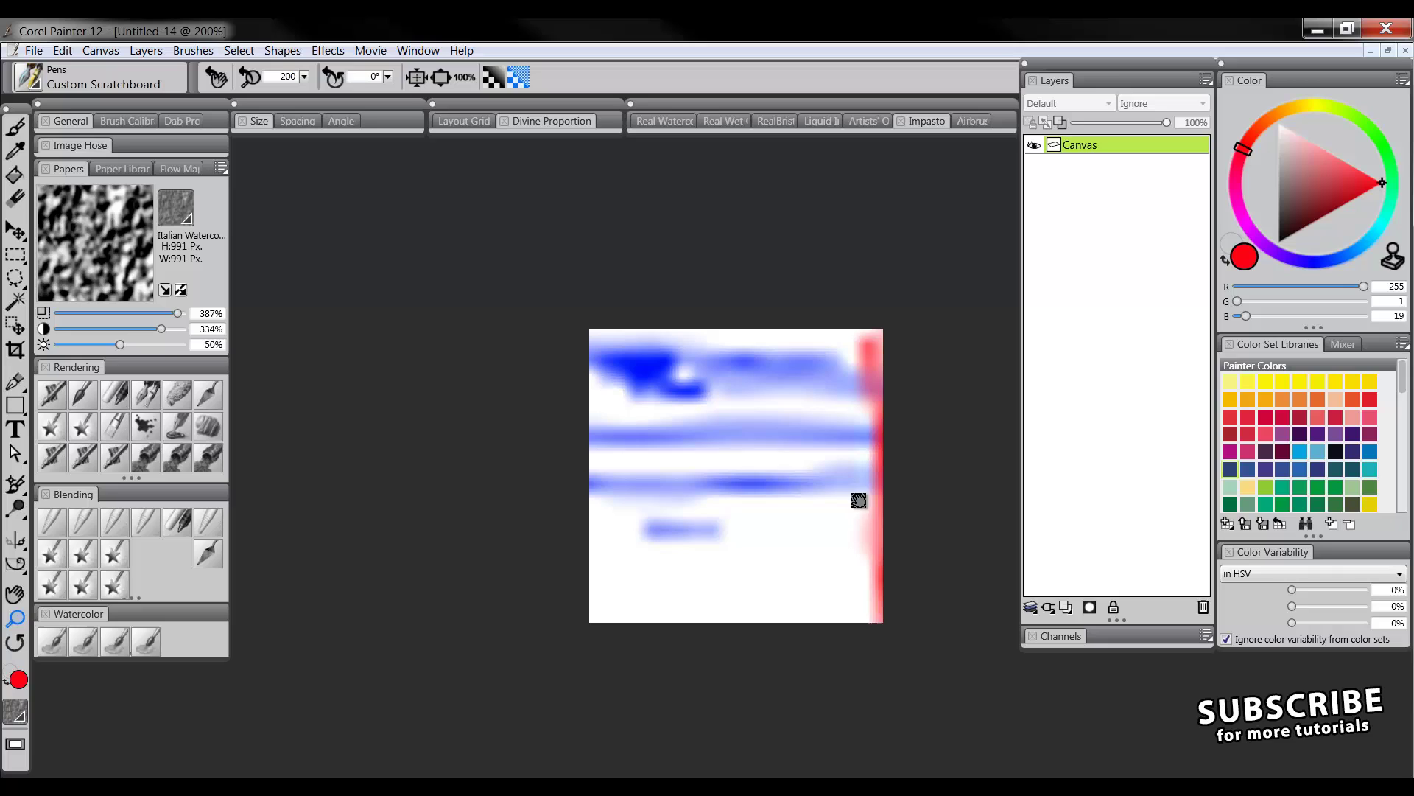
pyautogui.click(839, 442)
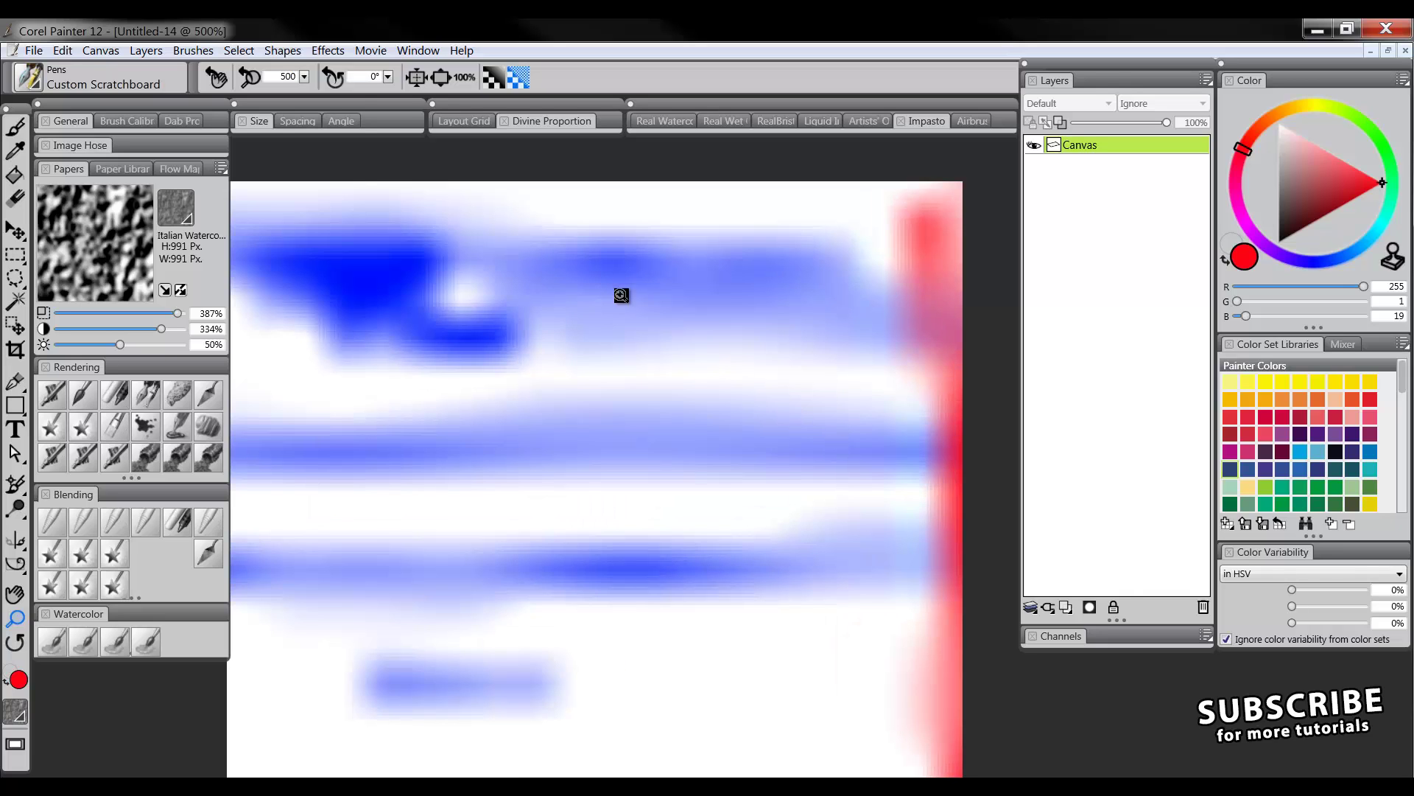
pyautogui.click(100, 50)
pyautogui.click(117, 69)
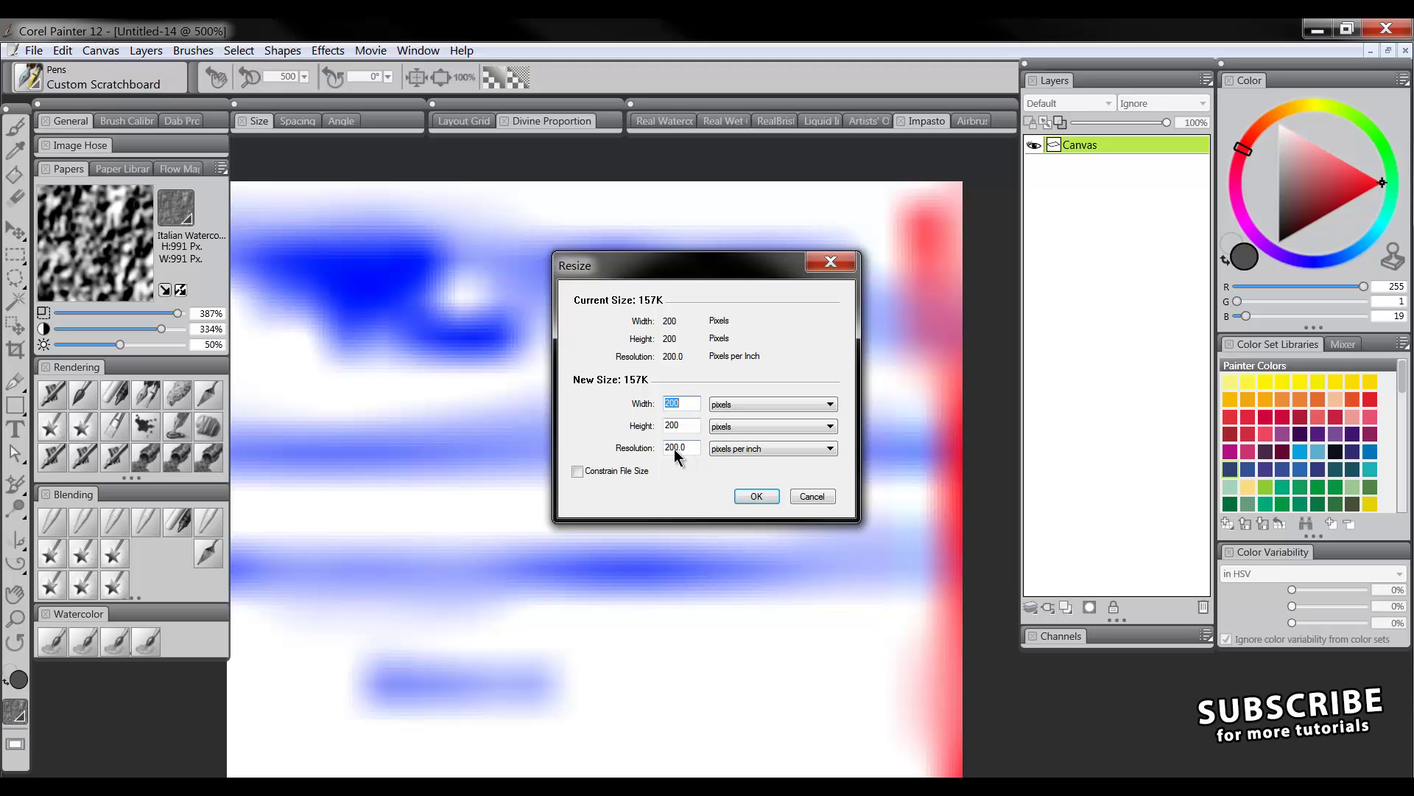
# - Show the canvas size in inches (1.0 × 1.0), cancel the Resize dialog, and zoom out to 400%
pyautogui.click(732, 405)
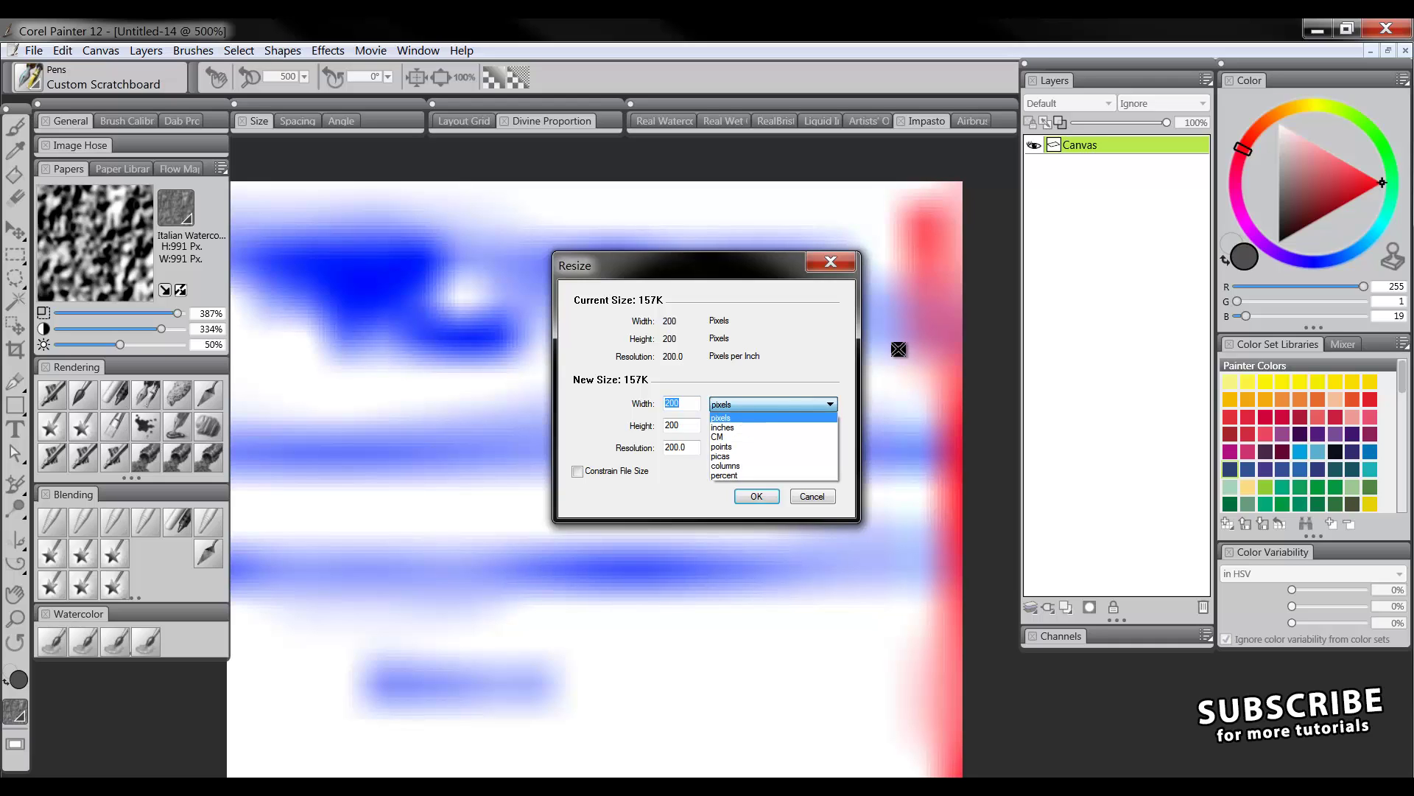
pyautogui.click(747, 427)
pyautogui.click(736, 426)
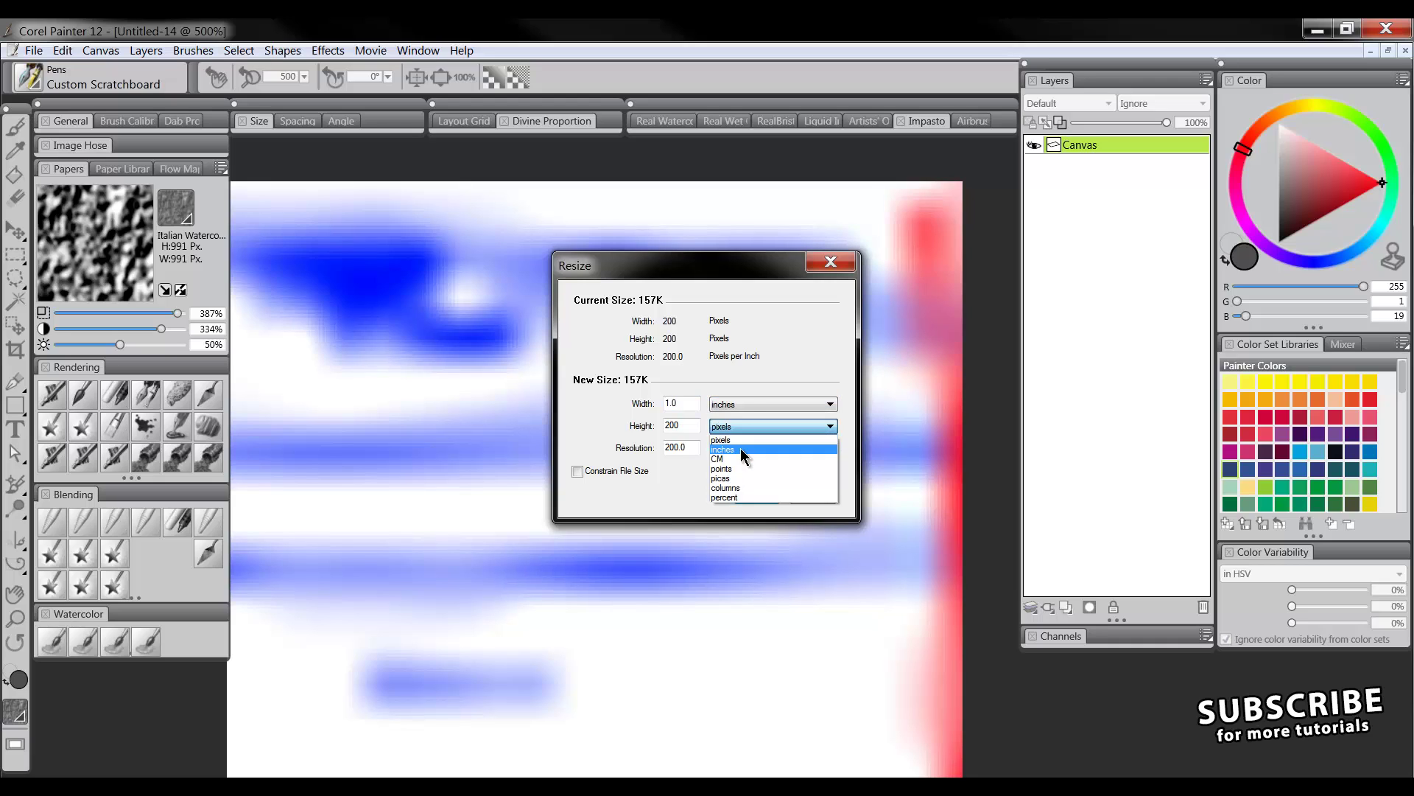
pyautogui.click(740, 448)
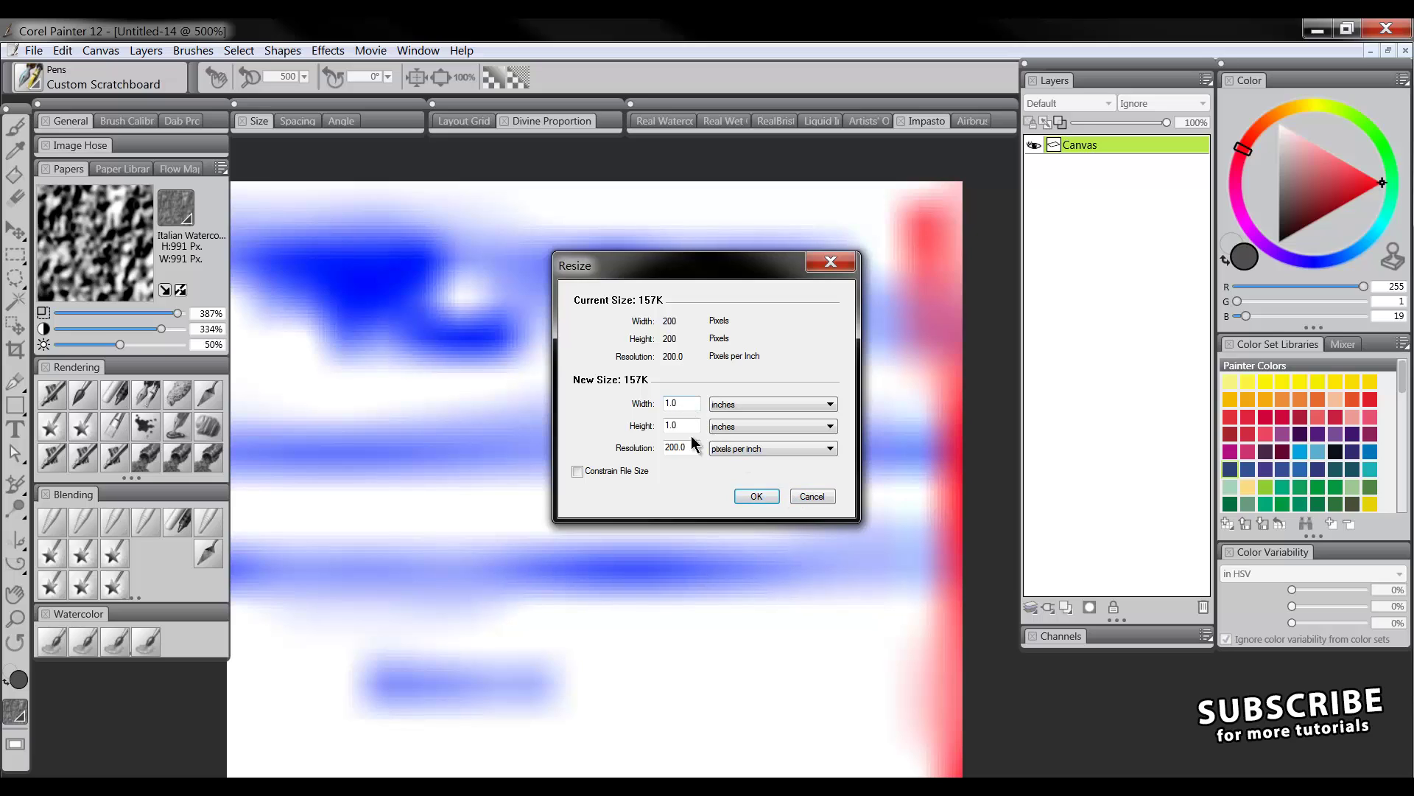
pyautogui.click(812, 495)
pyautogui.keyDown('alt'); pyautogui.click(675, 483); pyautogui.keyUp('alt')
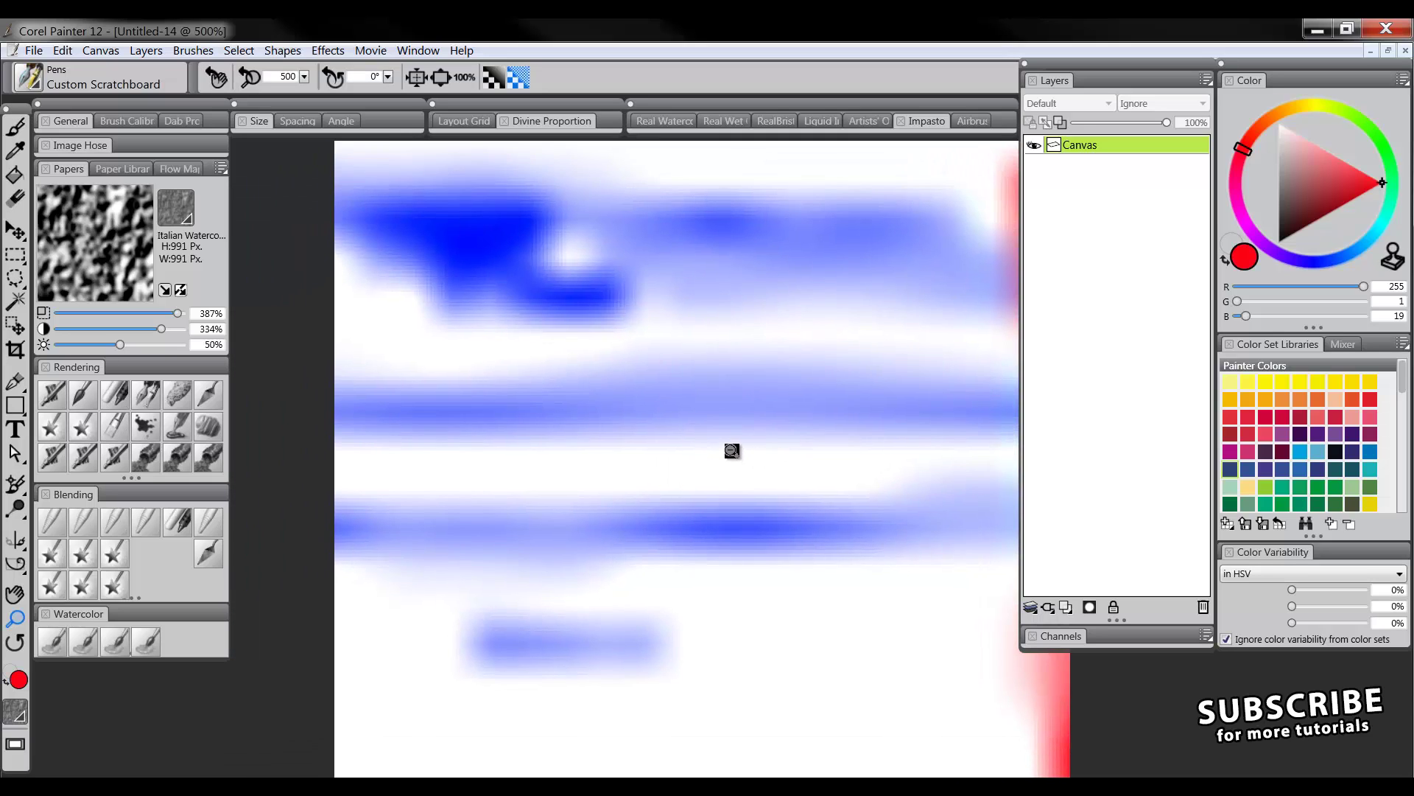
# - Zoom from 800% to actual size, down to 10%, then back up to 1600% on the blocky canvas
pyautogui.click(758, 420)
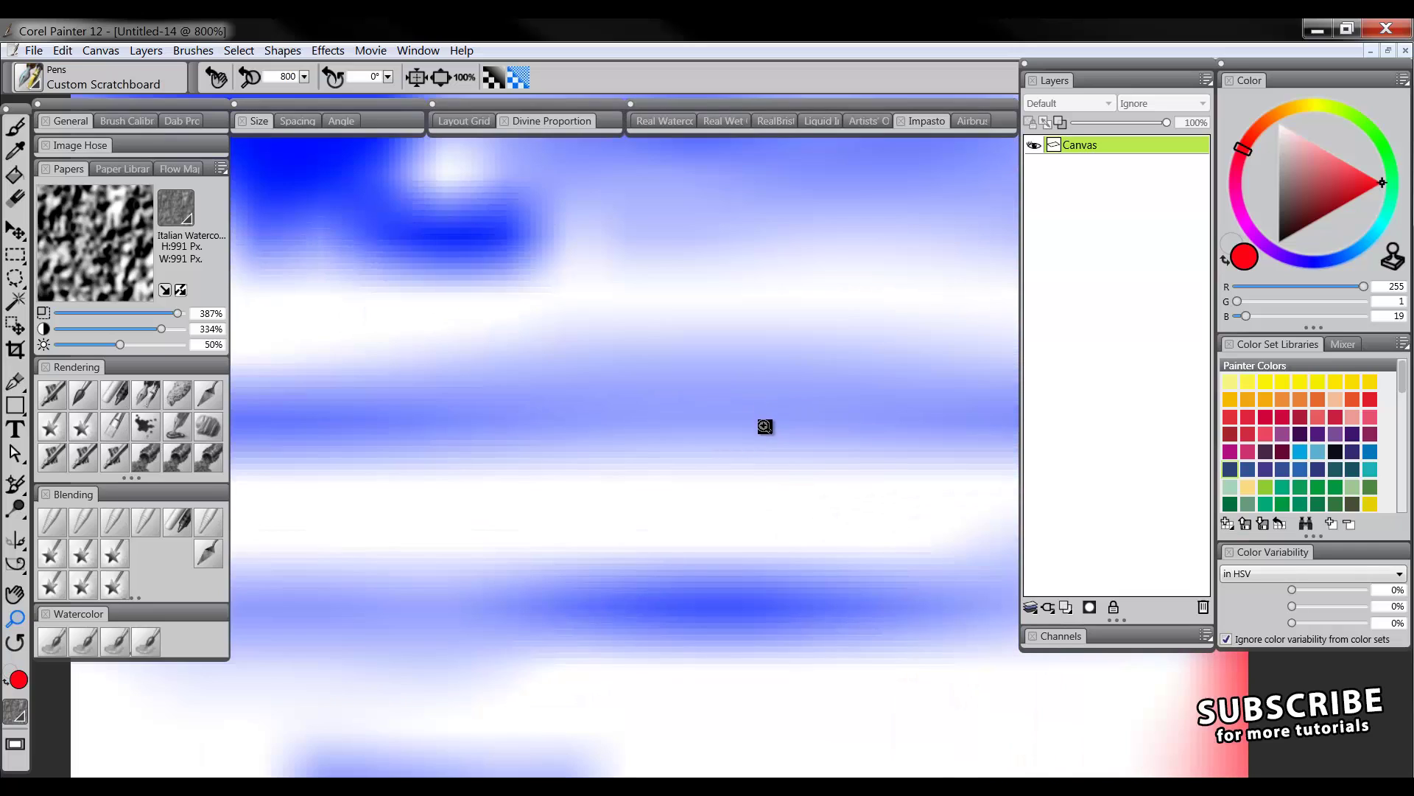
pyautogui.hotkey('ctrl', 'alt', '0')
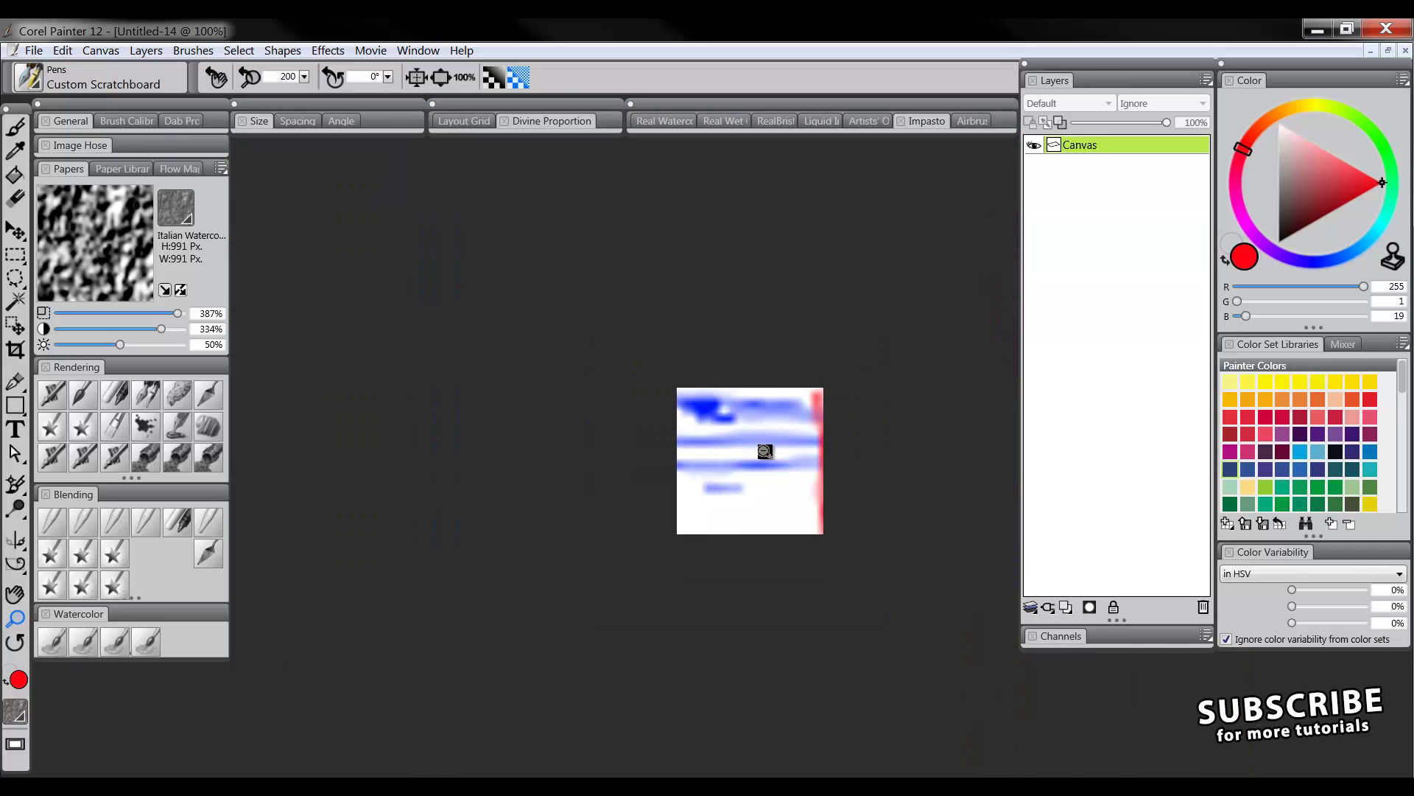
pyautogui.keyDown('alt'); pyautogui.click(764, 483); pyautogui.keyUp('alt')
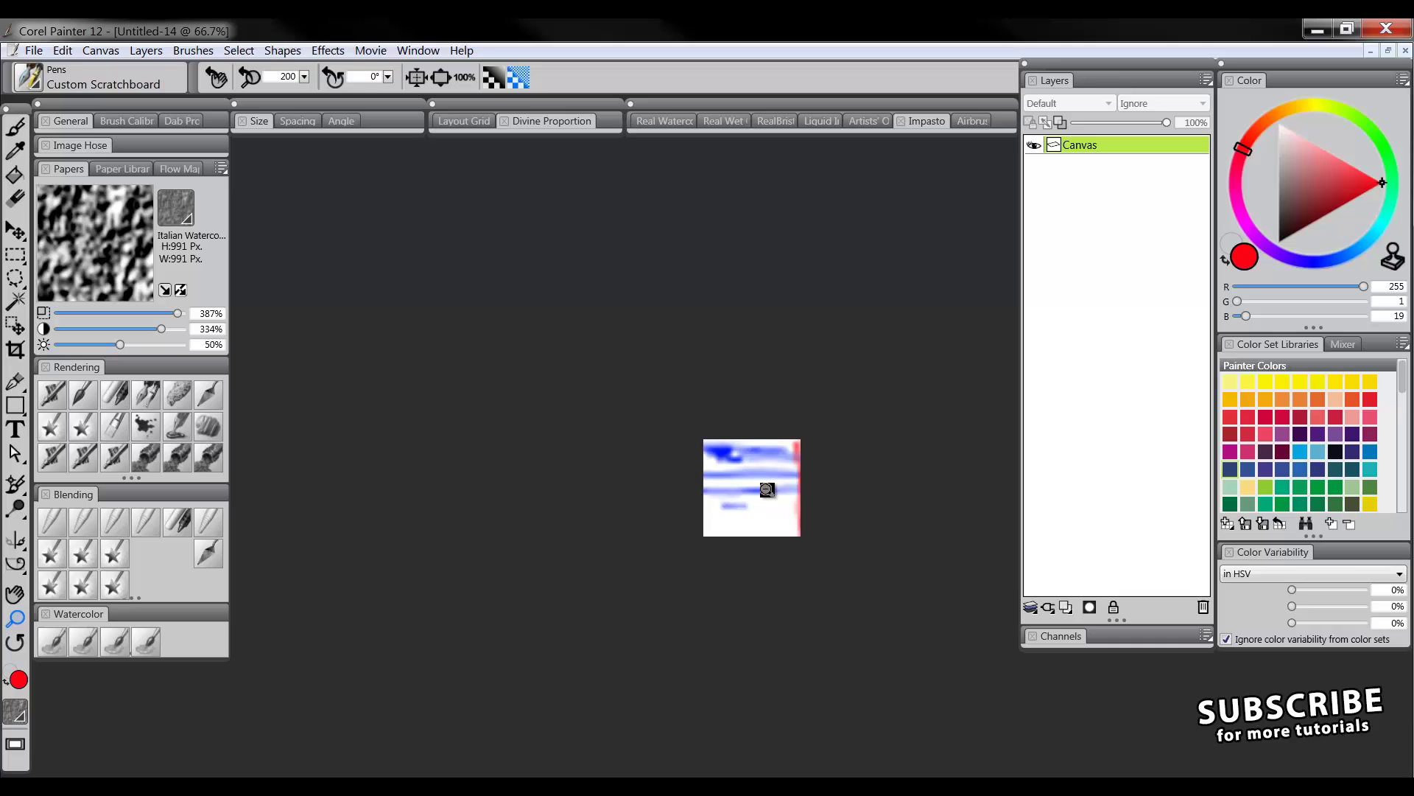
pyautogui.keyDown('alt'); pyautogui.click(769, 492); pyautogui.keyUp('alt')
pyautogui.keyDown('alt'); pyautogui.click(769, 493); pyautogui.keyUp('alt')
pyautogui.keyDown('alt'); pyautogui.click(769, 493); pyautogui.keyUp('alt')
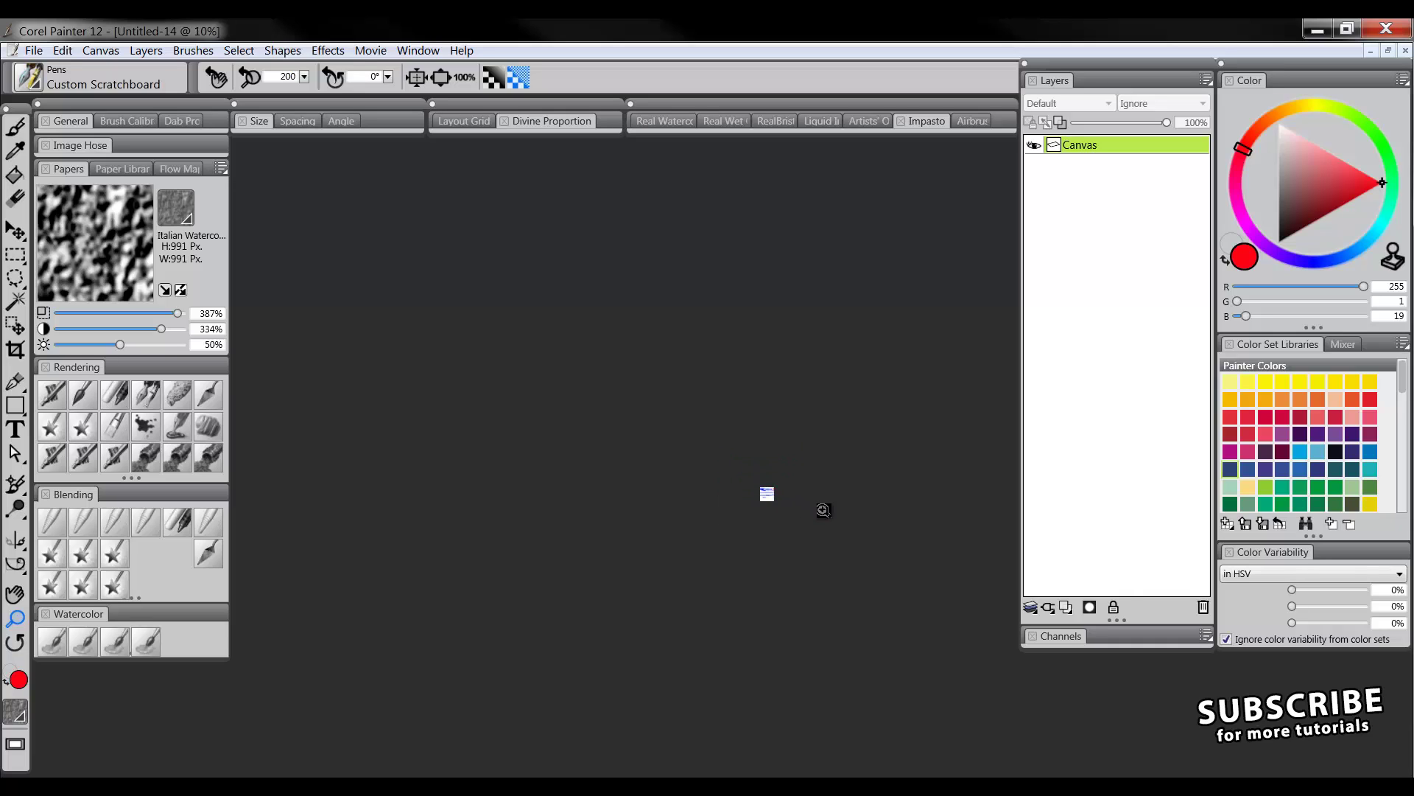
pyautogui.click(771, 498)
pyautogui.moveTo(805, 489); pyautogui.dragTo(770, 523)
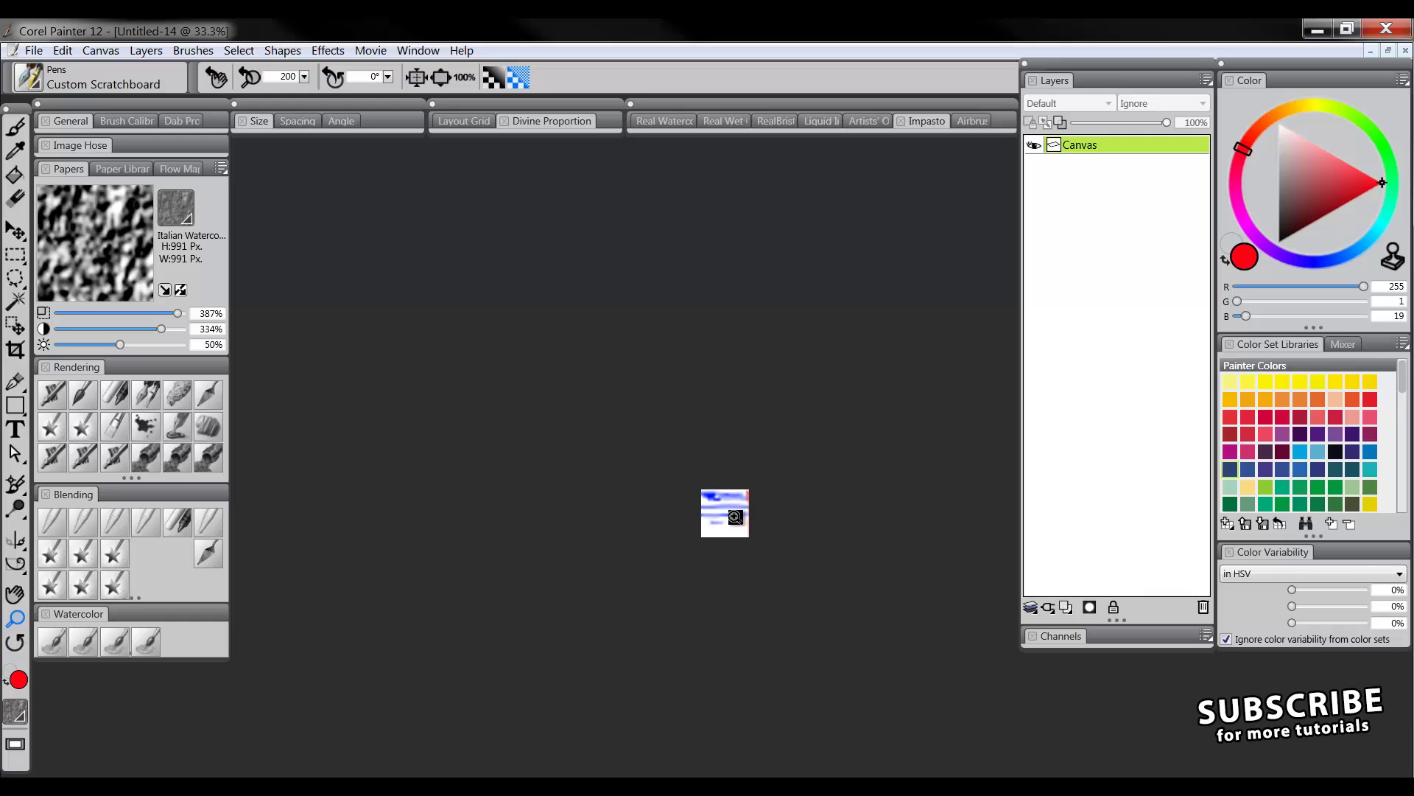
pyautogui.click(735, 518)
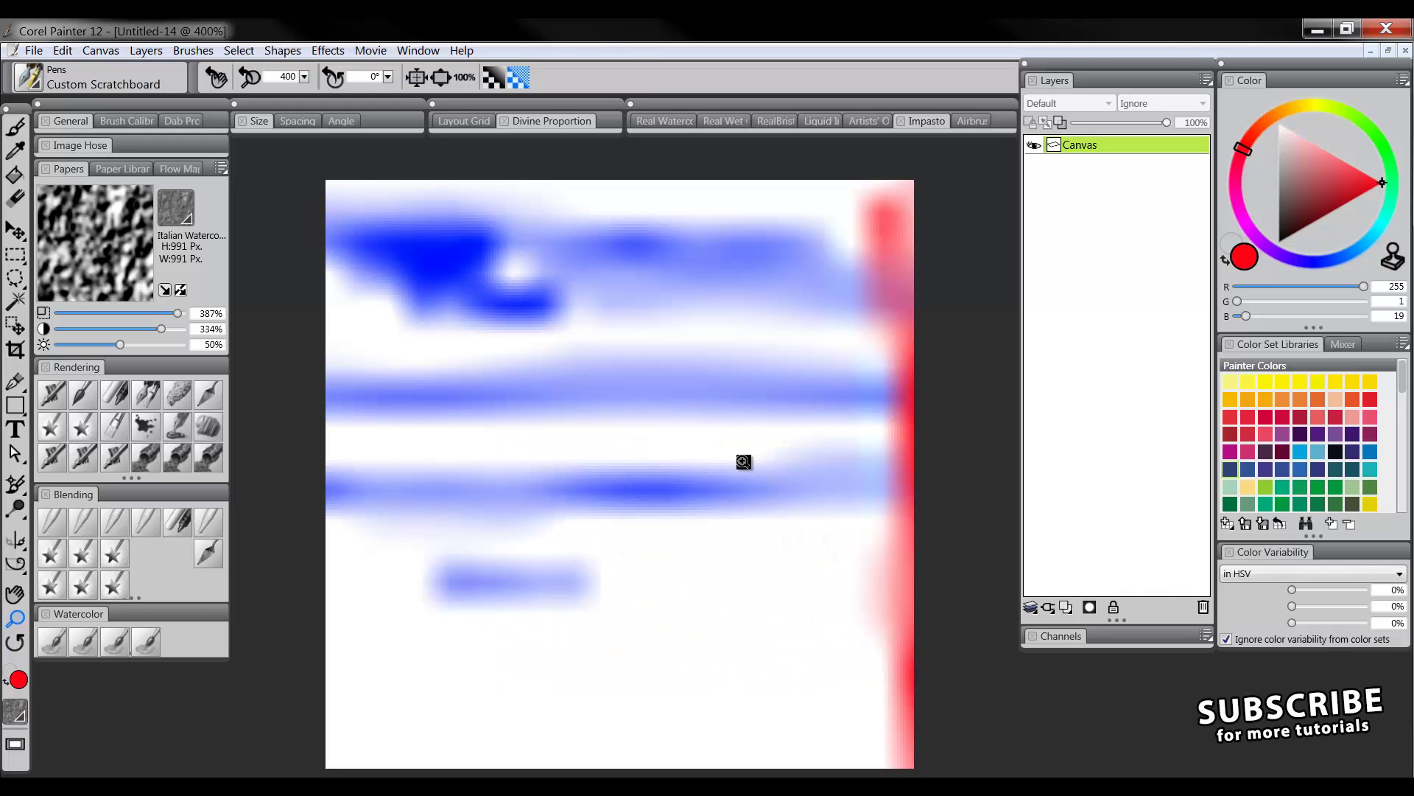
pyautogui.click(755, 436)
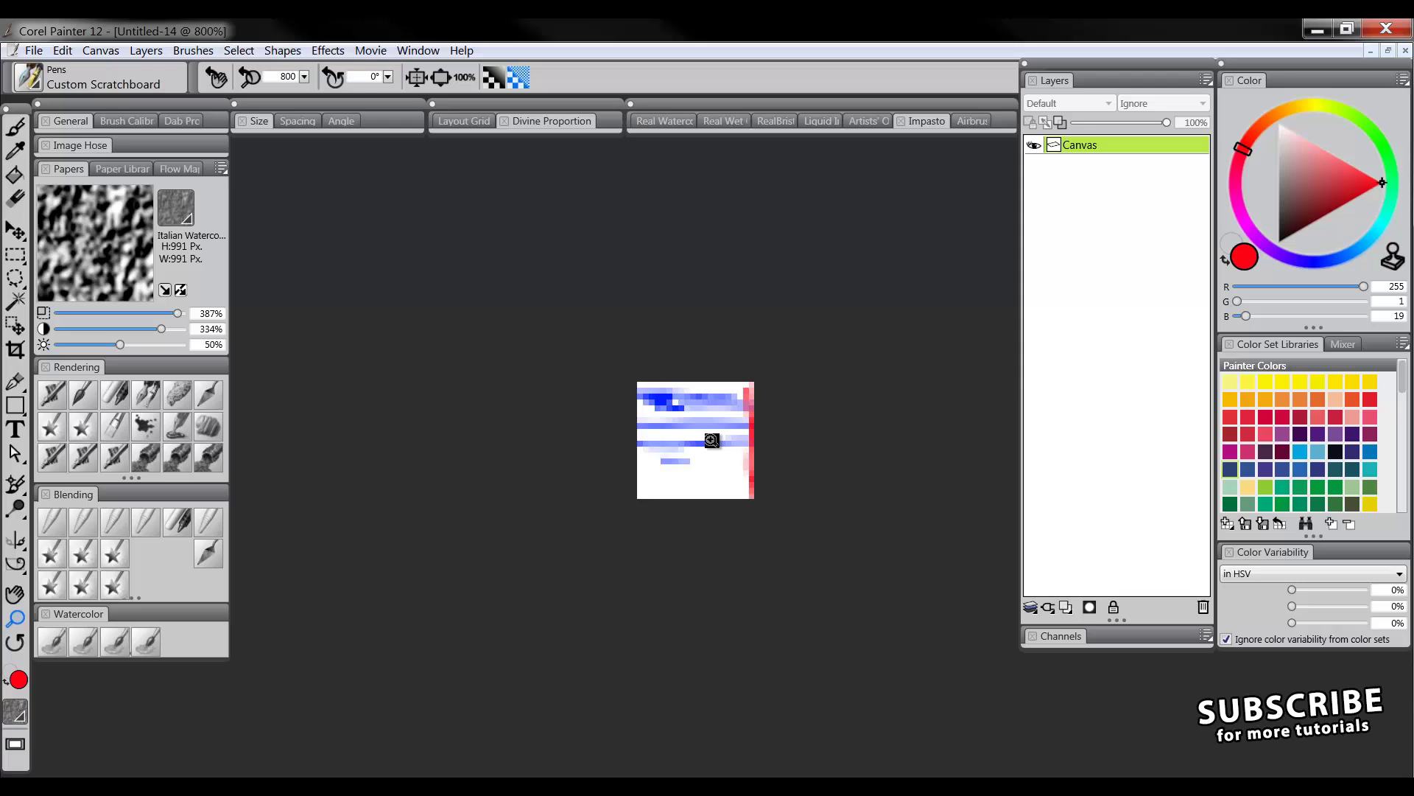
pyautogui.click(712, 439)
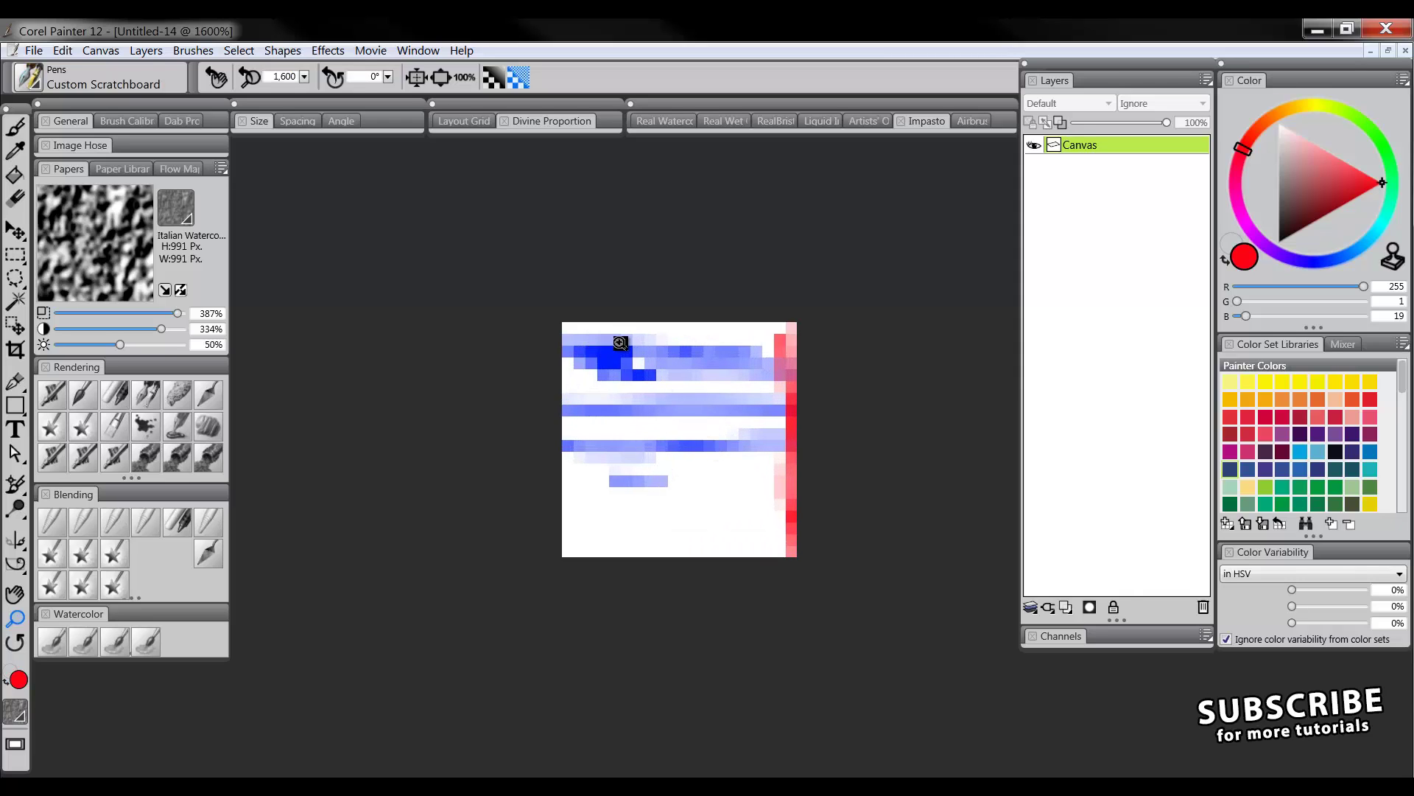
pyautogui.click(86, 52)
pyautogui.click(112, 75)
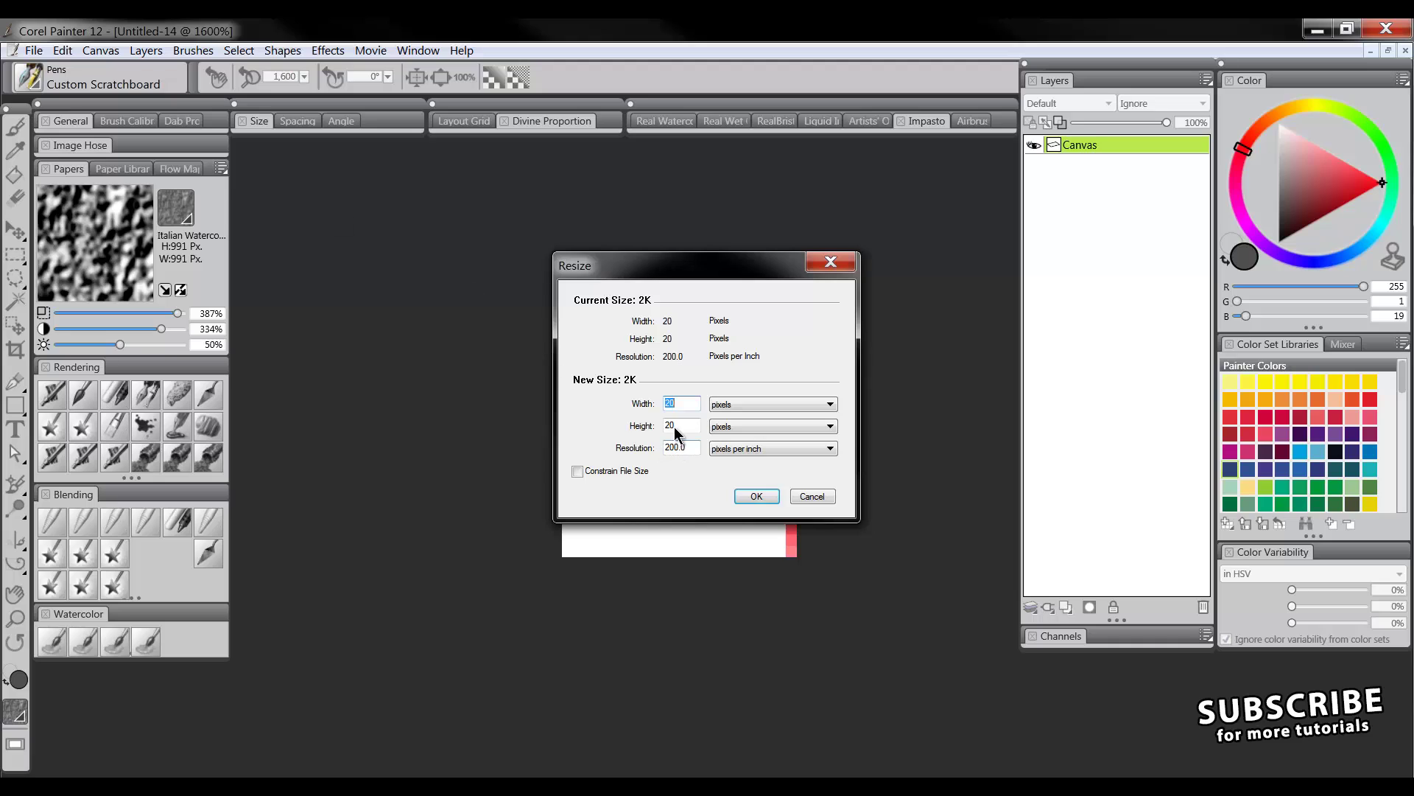
pyautogui.click(813, 495)
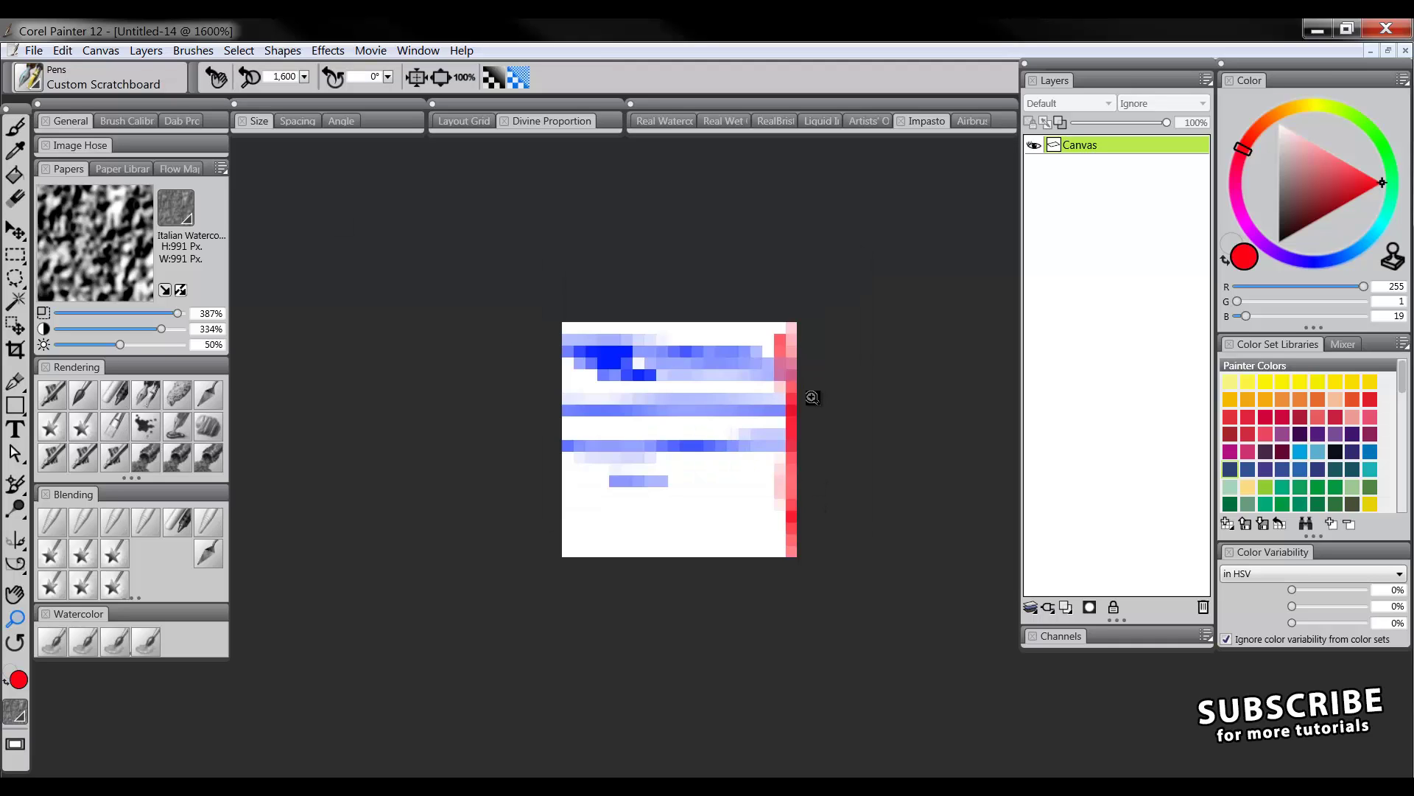